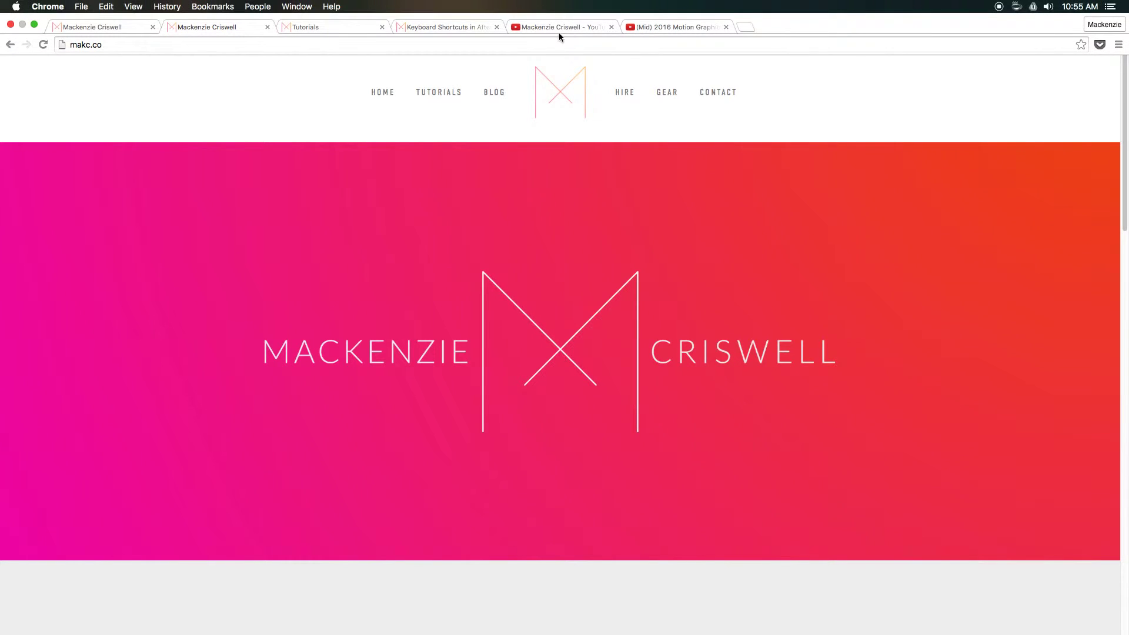
Show the YouTube channel page and scroll down to its Uploads and Tutorials video rows.
{"action": "left_click", "coordinate": [558, 33]}
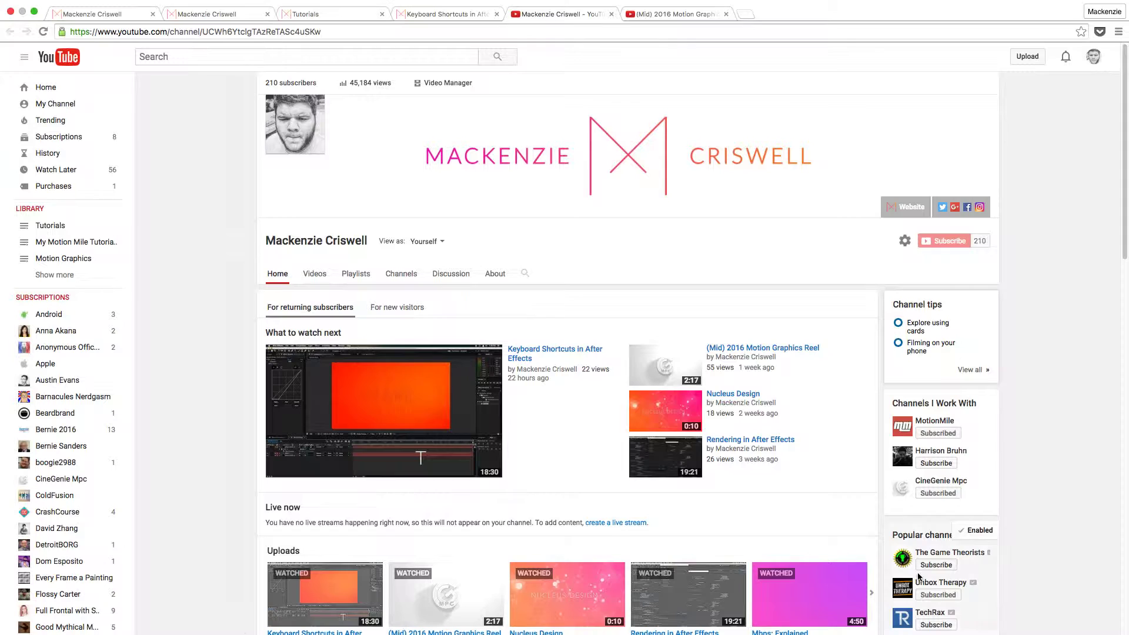
{"action": "scroll", "coordinate": [605, 333], "scroll_direction": "down", "scroll_amount": 5}
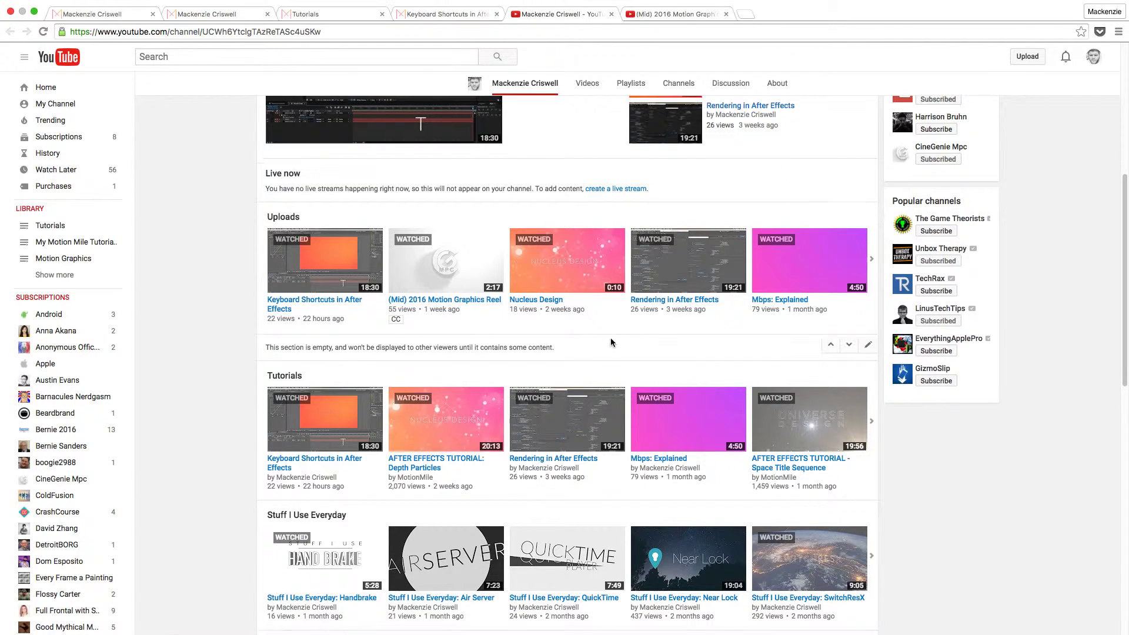
{"action": "scroll", "coordinate": [794, 324], "scroll_direction": "down", "scroll_amount": 2}
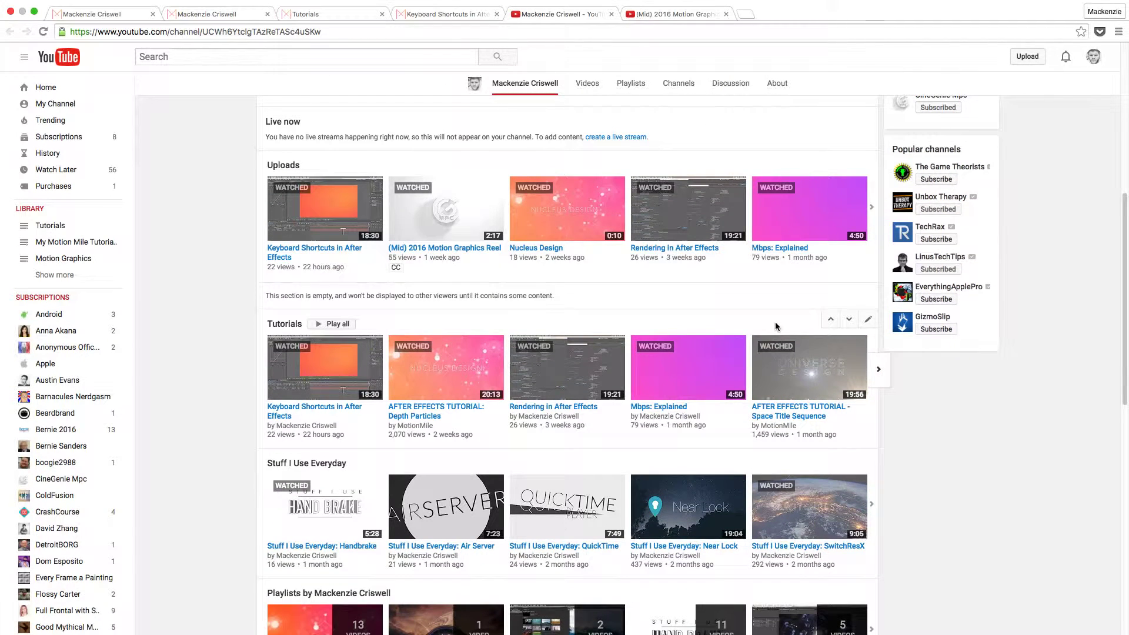
Browse the live makc.co All Tutorials grid.
{"action": "left_click", "coordinate": [334, 20]}
{"action": "scroll", "coordinate": [817, 553], "scroll_direction": "down", "scroll_amount": 10}
{"action": "scroll", "coordinate": [808, 532], "scroll_direction": "up", "scroll_amount": 7}
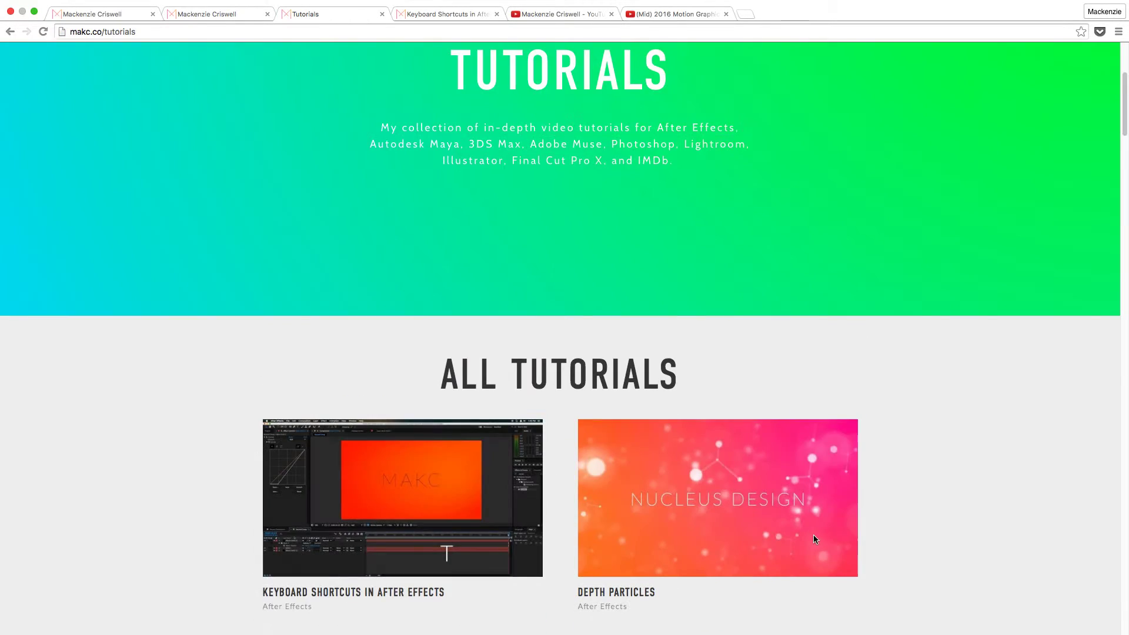
{"action": "scroll", "coordinate": [813, 535], "scroll_direction": "down", "scroll_amount": 20}
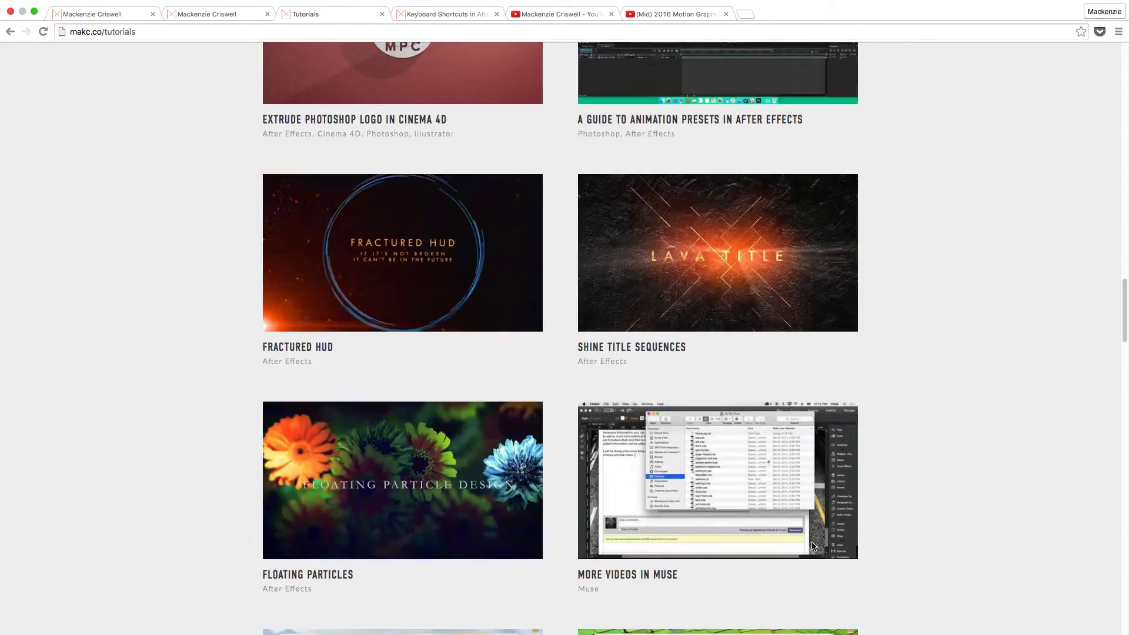
{"action": "scroll", "coordinate": [812, 546], "scroll_direction": "down", "scroll_amount": 20}
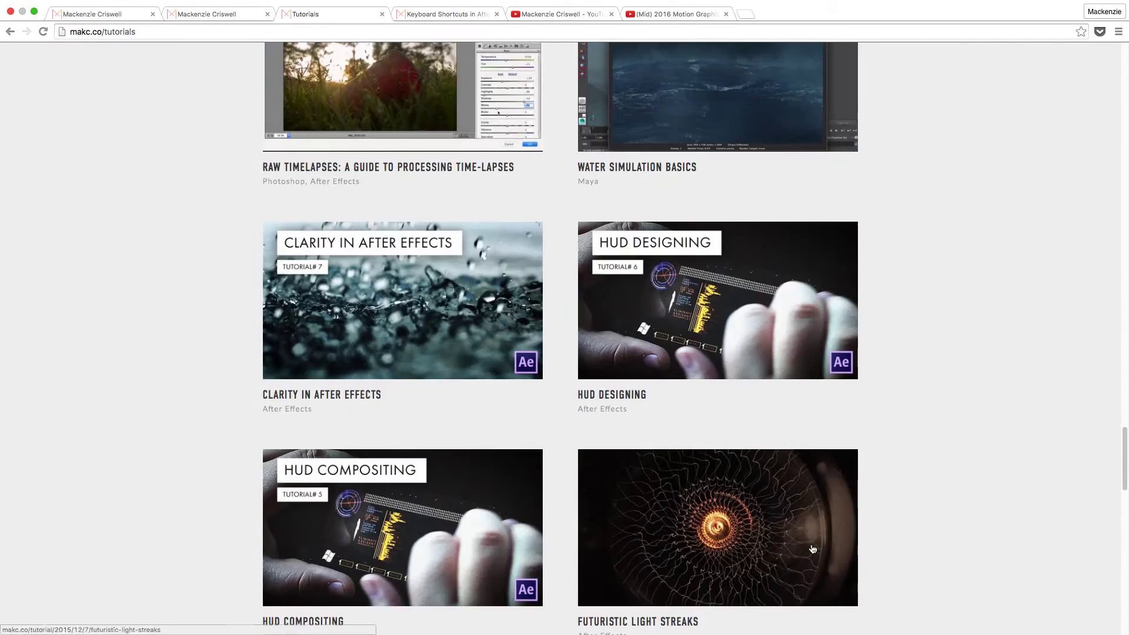
{"action": "scroll", "coordinate": [812, 546], "scroll_direction": "down", "scroll_amount": 8}
{"action": "scroll", "coordinate": [811, 545], "scroll_direction": "up", "scroll_amount": 20}
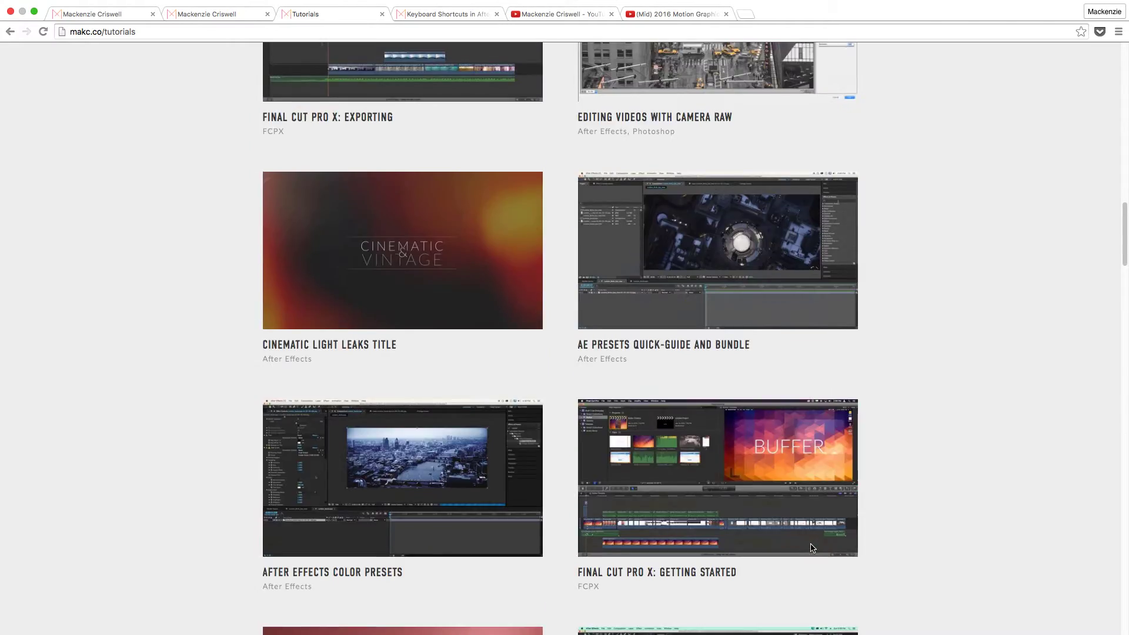
{"action": "scroll", "coordinate": [811, 546], "scroll_direction": "up", "scroll_amount": 15}
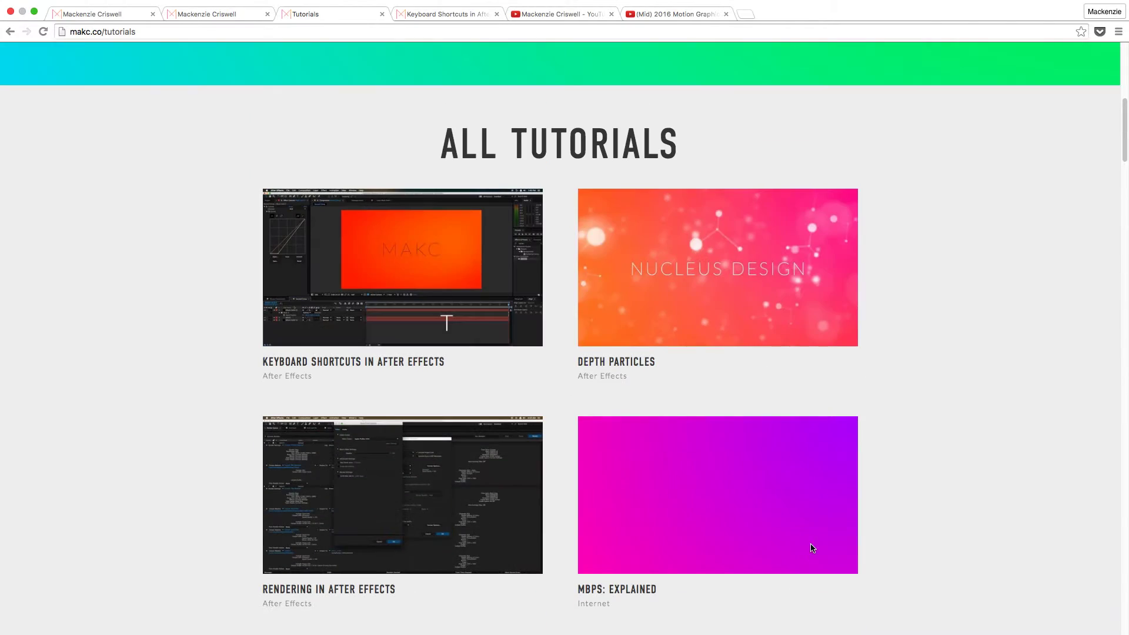
Open and skim the Keyboard Shortcuts in After Effects article.
{"action": "left_click", "coordinate": [432, 17]}
{"action": "scroll", "coordinate": [664, 323], "scroll_direction": "down", "scroll_amount": 10}
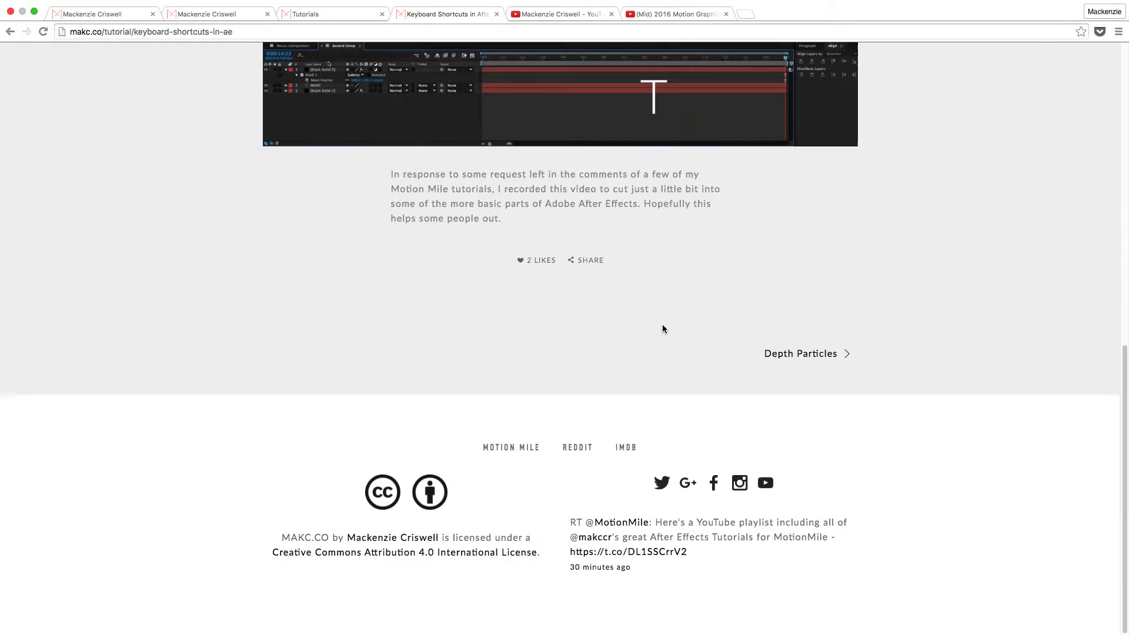
{"action": "scroll", "coordinate": [662, 329], "scroll_direction": "up", "scroll_amount": 15}
Browse all posts in the After Effects category.
{"action": "left_click", "coordinate": [586, 356]}
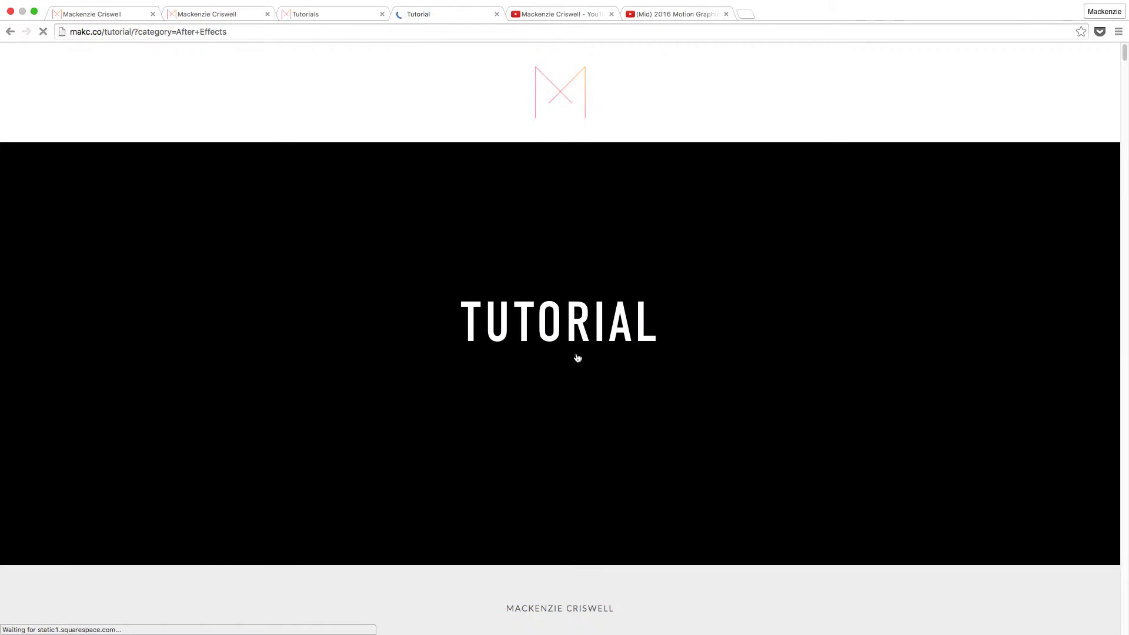
{"action": "scroll", "coordinate": [650, 376], "scroll_direction": "down", "scroll_amount": 15}
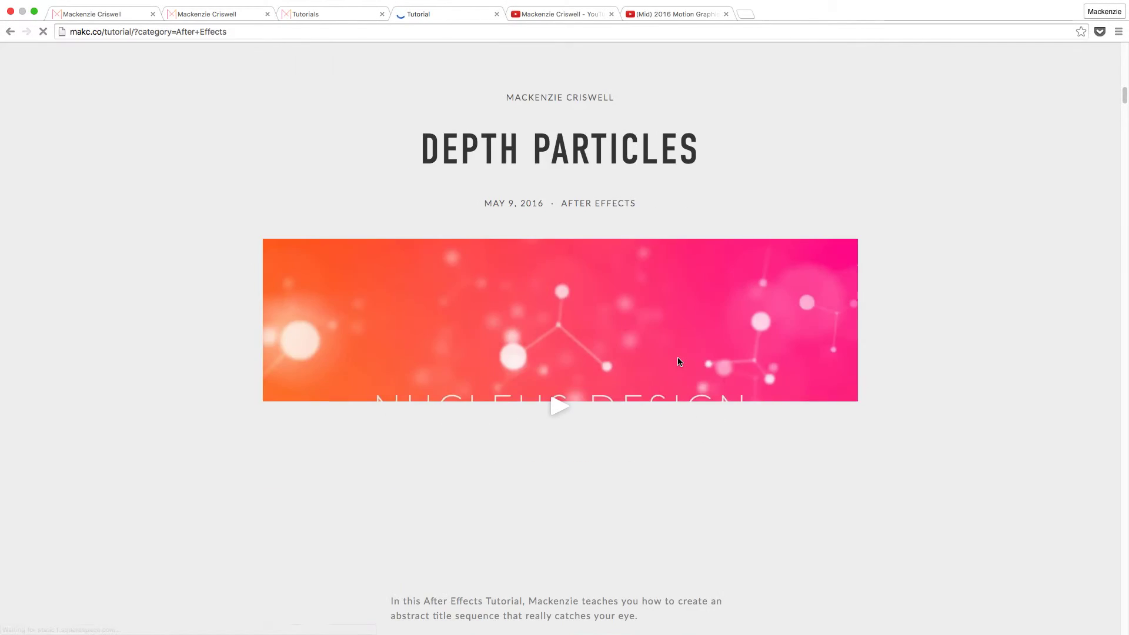
{"action": "scroll", "coordinate": [677, 358], "scroll_direction": "down", "scroll_amount": 20}
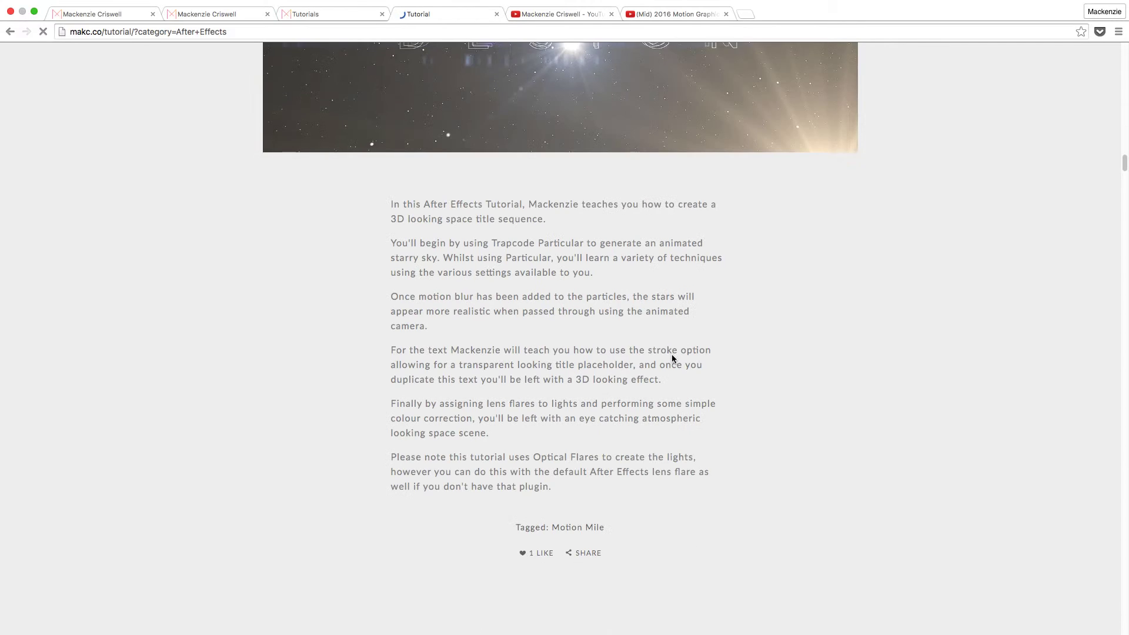
{"action": "scroll", "coordinate": [672, 358], "scroll_direction": "down", "scroll_amount": 20}
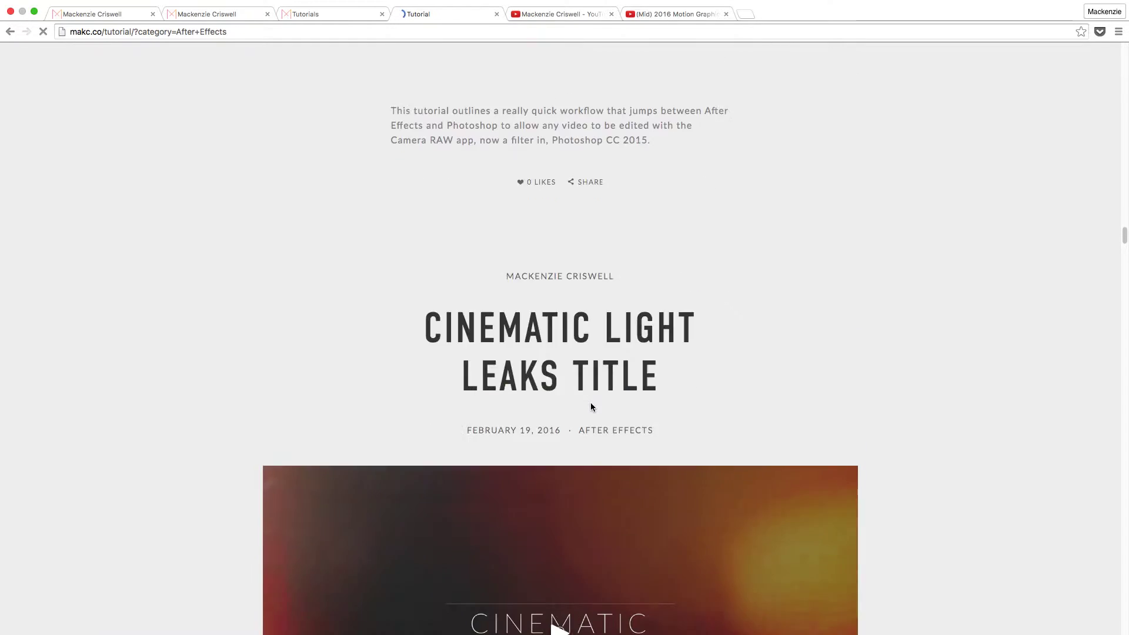
{"action": "scroll", "coordinate": [591, 402], "scroll_direction": "down", "scroll_amount": 15}
{"action": "scroll", "coordinate": [600, 381], "scroll_direction": "up", "scroll_amount": 20}
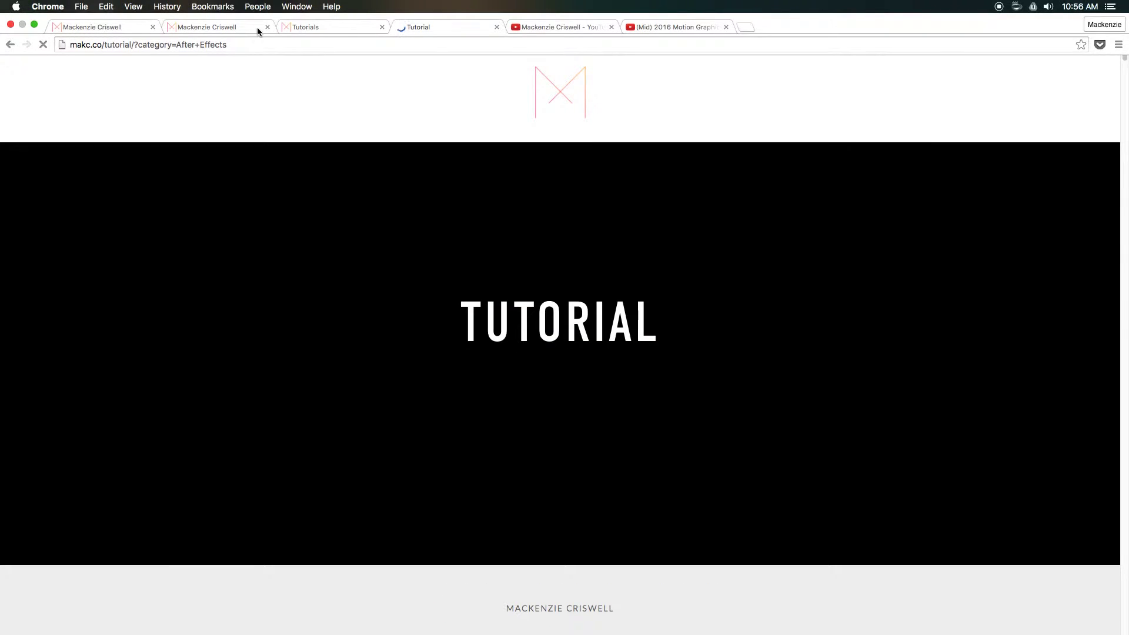
View the makc.co home page.
{"action": "left_click", "coordinate": [234, 15]}
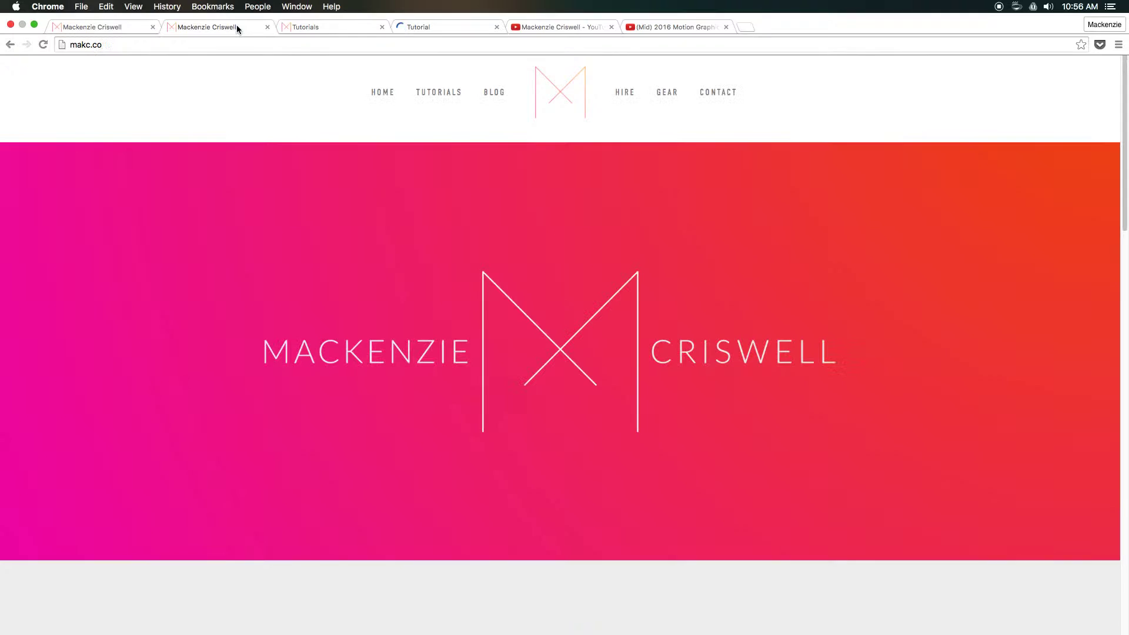
{"action": "scroll", "coordinate": [767, 504], "scroll_direction": "down", "scroll_amount": 10}
{"action": "scroll", "coordinate": [773, 496], "scroll_direction": "down", "scroll_amount": 10}
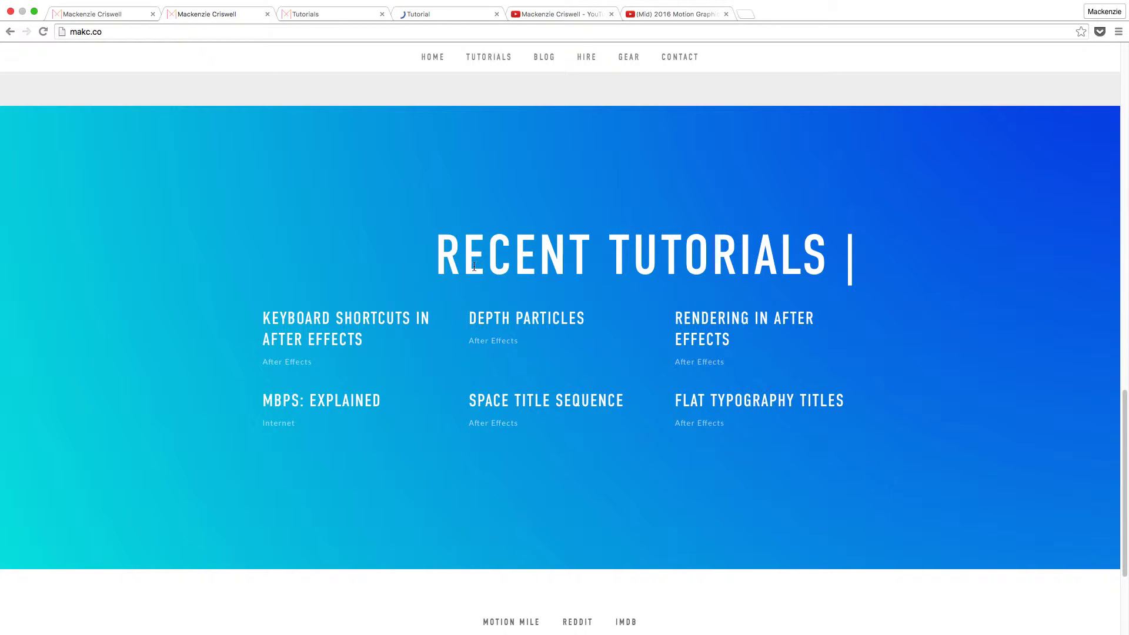
Return to the All Tutorials page and scroll its grid.
{"action": "left_click", "coordinate": [328, 16]}
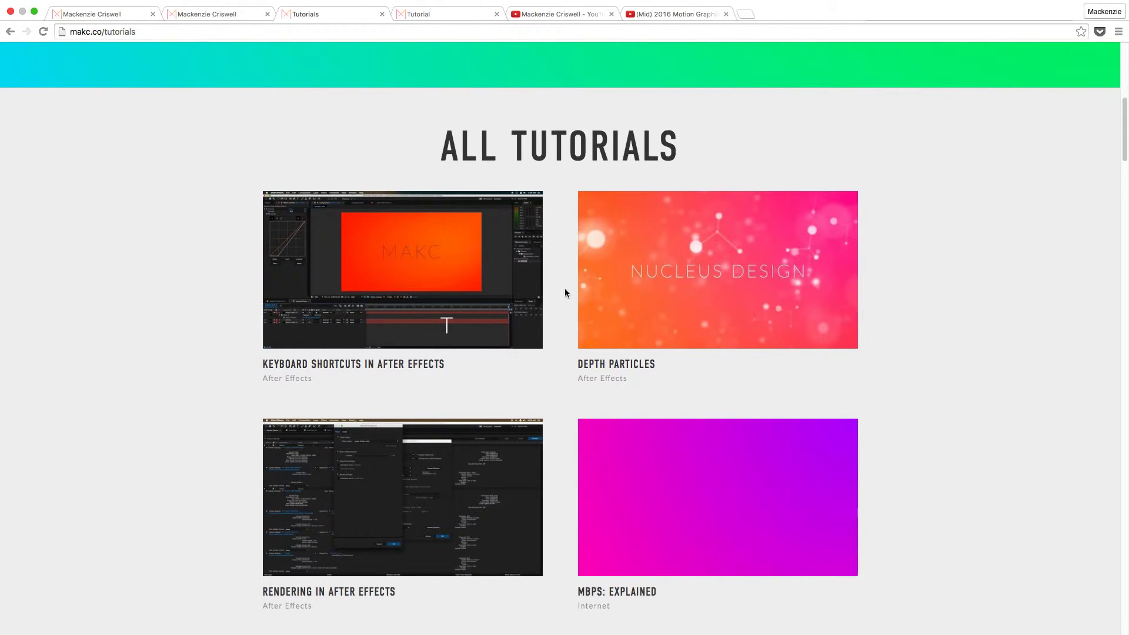
{"action": "scroll", "coordinate": [565, 291], "scroll_direction": "down", "scroll_amount": 4}
{"action": "scroll", "coordinate": [1016, 433], "scroll_direction": "up", "scroll_amount": 20}
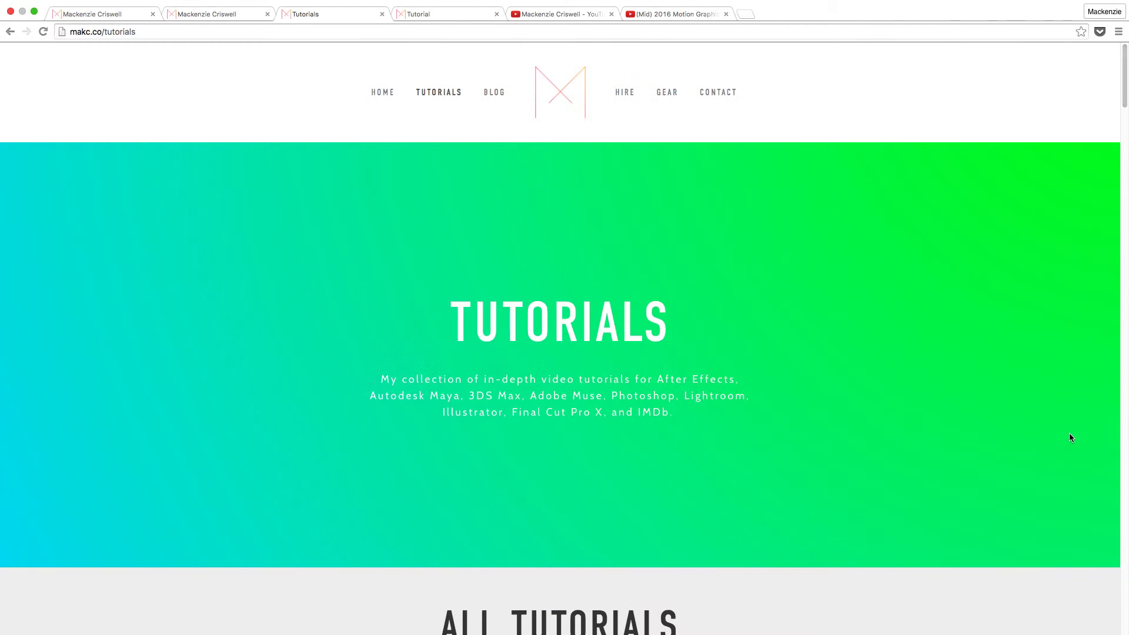
{"action": "scroll", "coordinate": [953, 408], "scroll_direction": "down", "scroll_amount": 10}
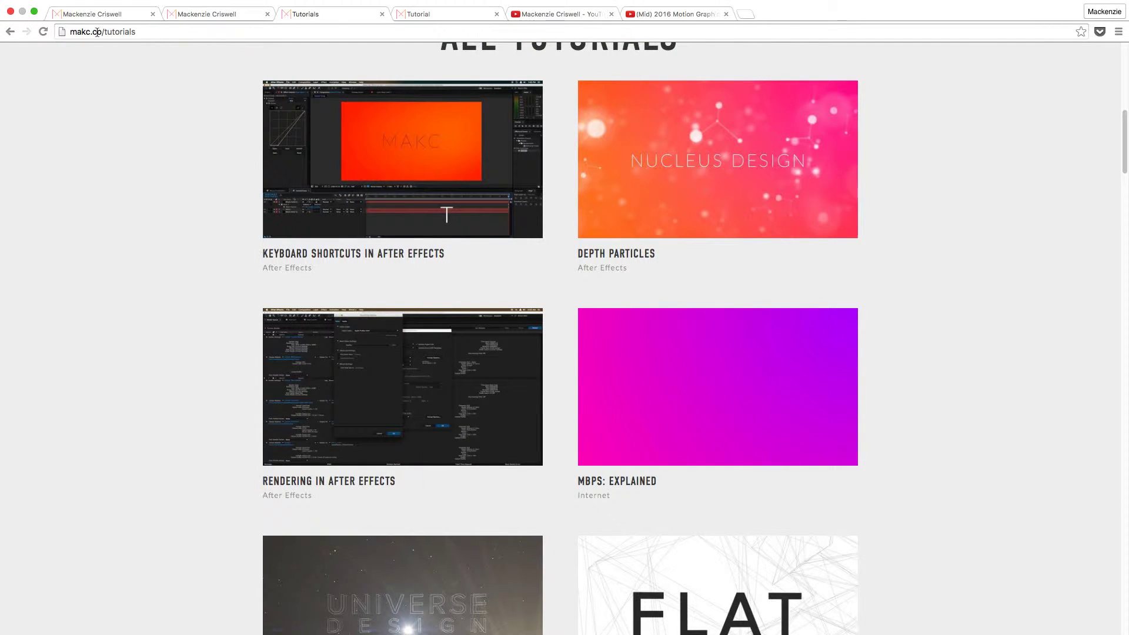
Switch to the Squarespace site editor and scroll its preview.
{"action": "left_click", "coordinate": [77, 14]}
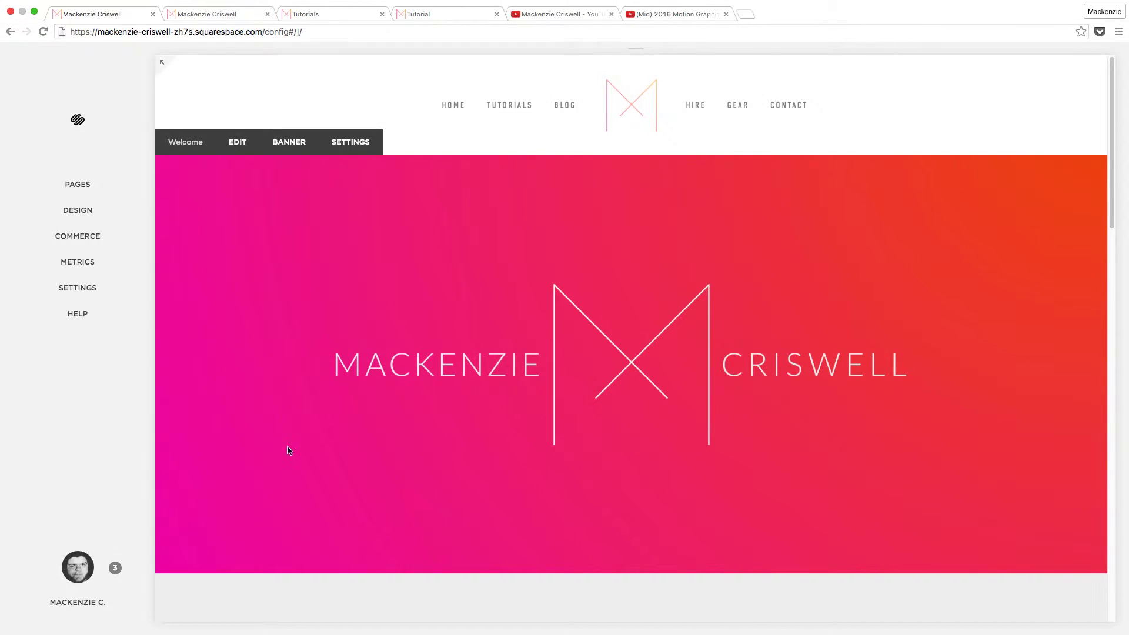
{"action": "scroll", "coordinate": [293, 450], "scroll_direction": "down", "scroll_amount": 6}
{"action": "scroll", "coordinate": [467, 450], "scroll_direction": "down", "scroll_amount": 12}
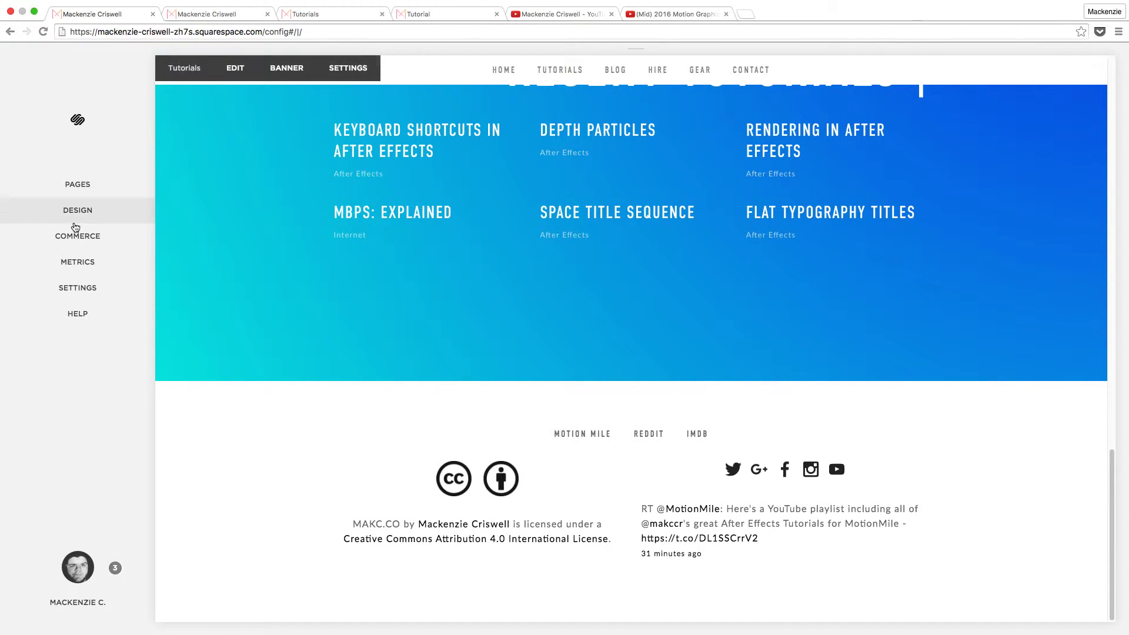
Load the Tutorials page from the Pages list into the preview, keeping its title unchanged.
{"action": "left_click", "coordinate": [84, 183]}
{"action": "left_click", "coordinate": [79, 149]}
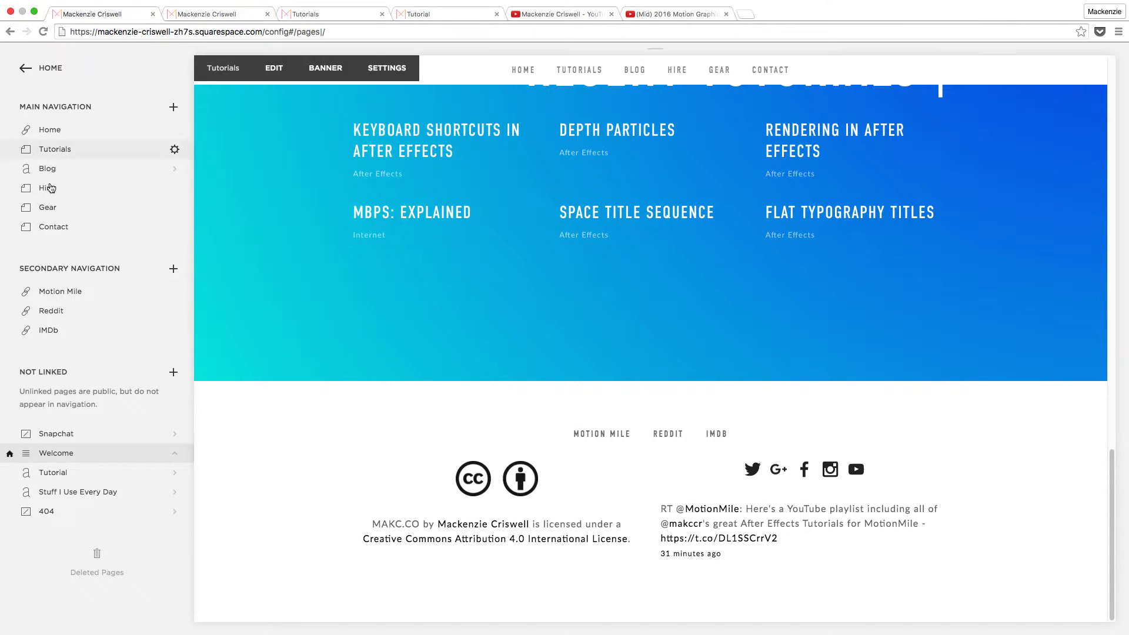
{"action": "double_click", "coordinate": [79, 149]}
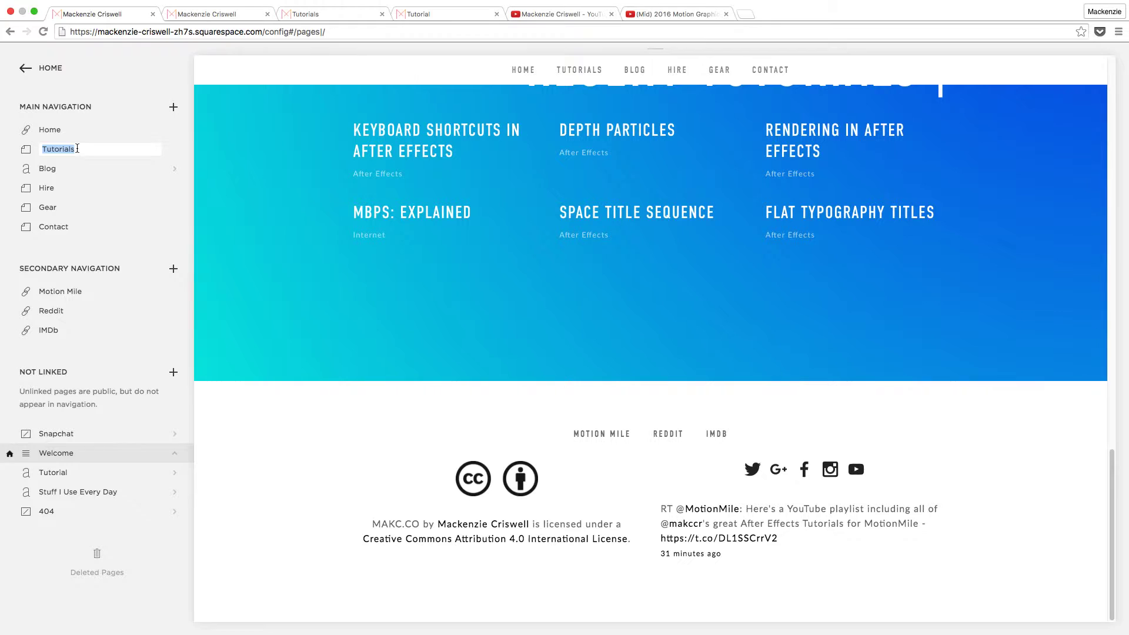
{"action": "left_click", "coordinate": [27, 153]}
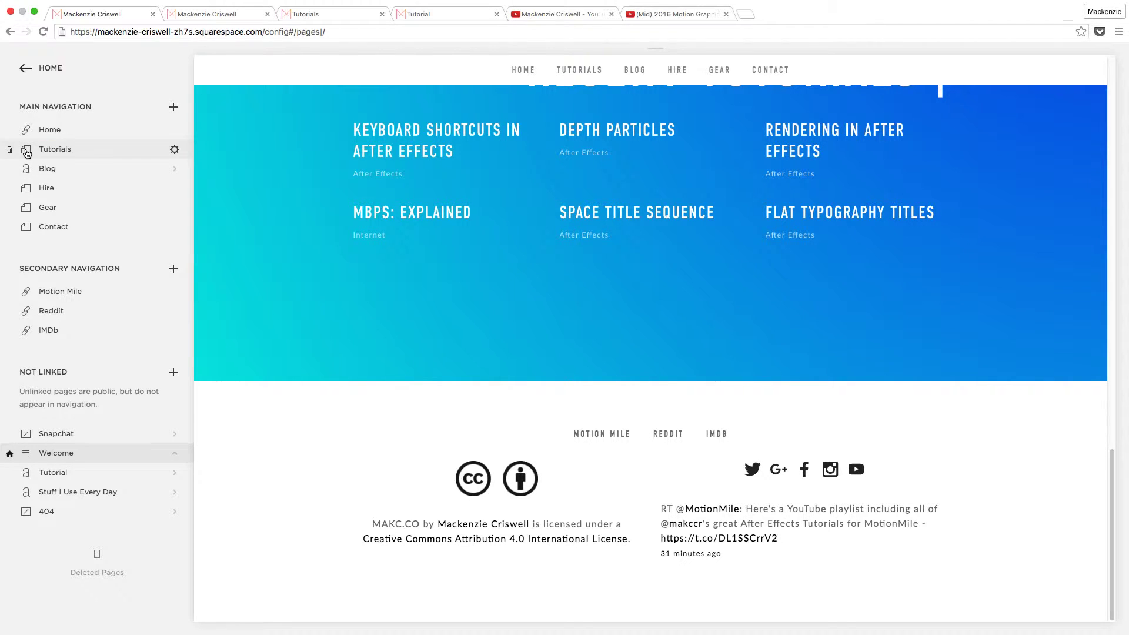
{"action": "double_click", "coordinate": [112, 153]}
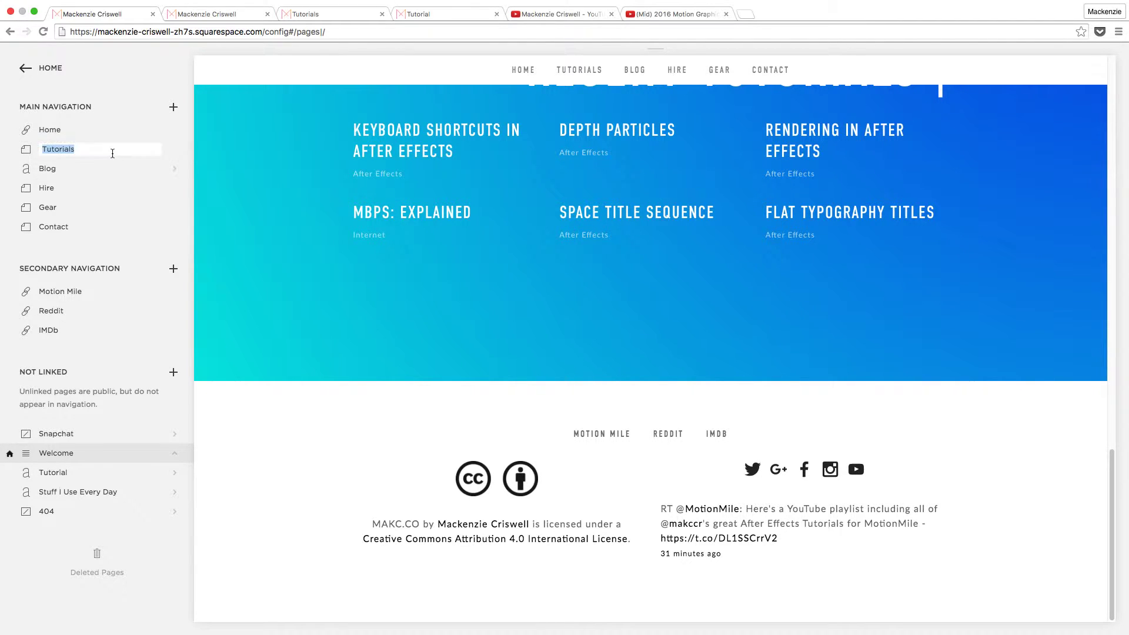
{"action": "left_click", "coordinate": [26, 152]}
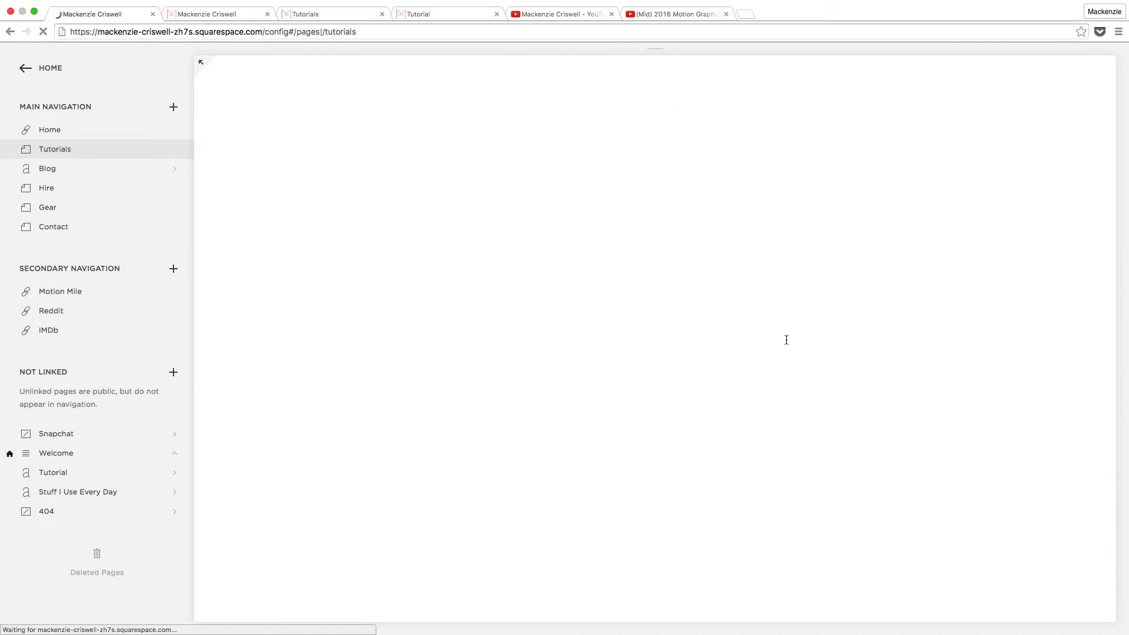
Scroll through the Tutorials page preview's All Tutorials post grid.
{"action": "scroll", "coordinate": [779, 383], "scroll_direction": "down", "scroll_amount": 15}
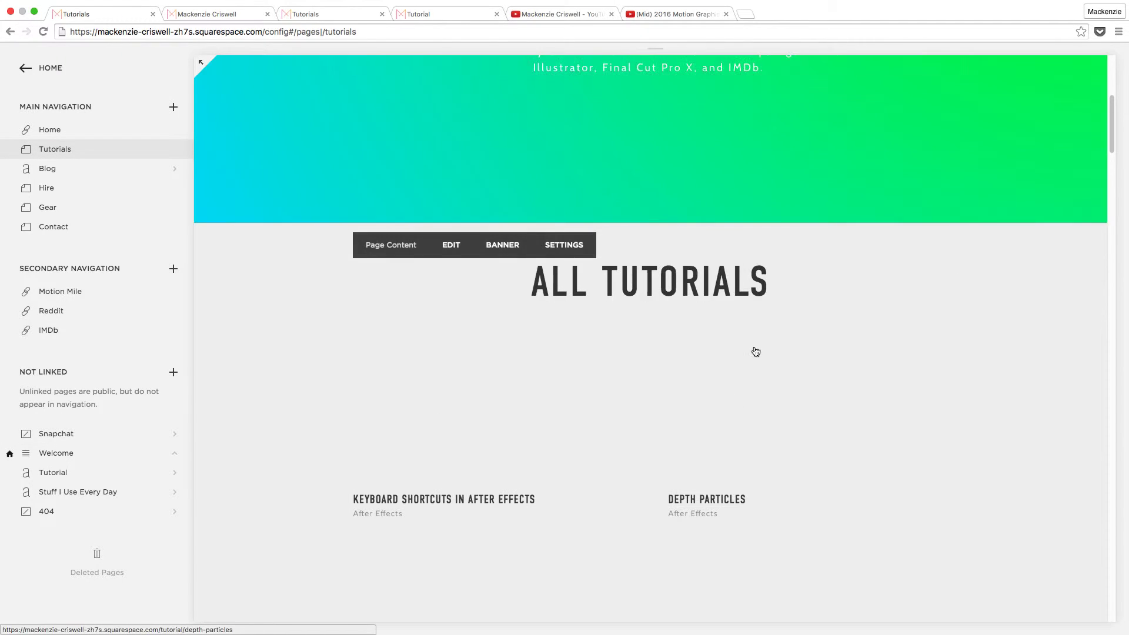
{"action": "scroll", "coordinate": [789, 407], "scroll_direction": "down", "scroll_amount": 10}
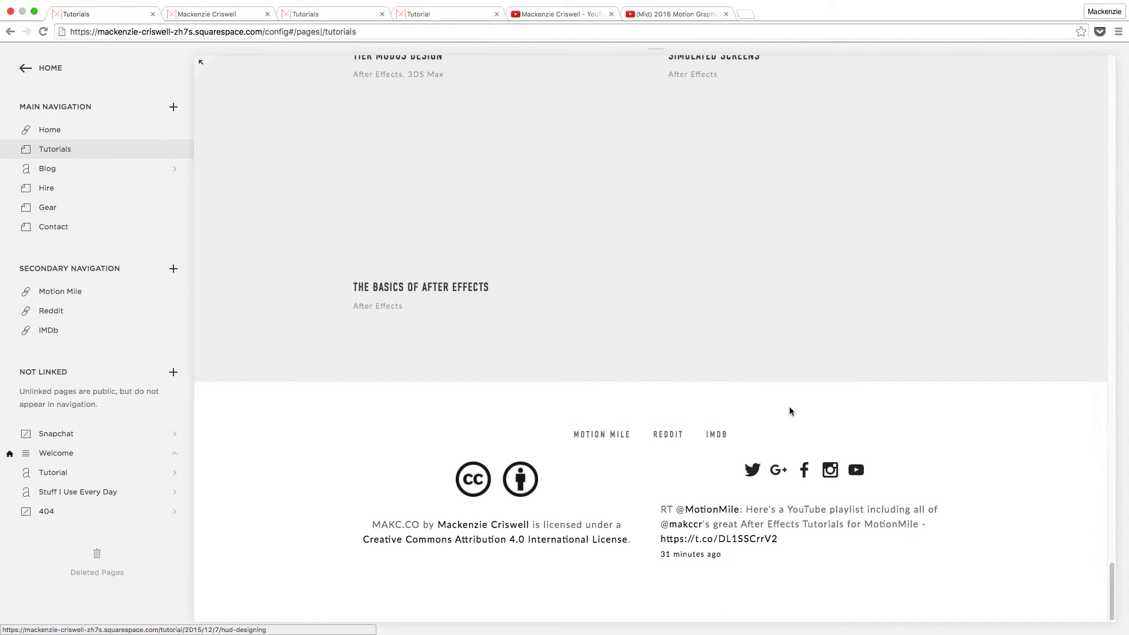
{"action": "scroll", "coordinate": [776, 395], "scroll_direction": "up", "scroll_amount": 5}
{"action": "scroll", "coordinate": [768, 386], "scroll_direction": "up", "scroll_amount": 15}
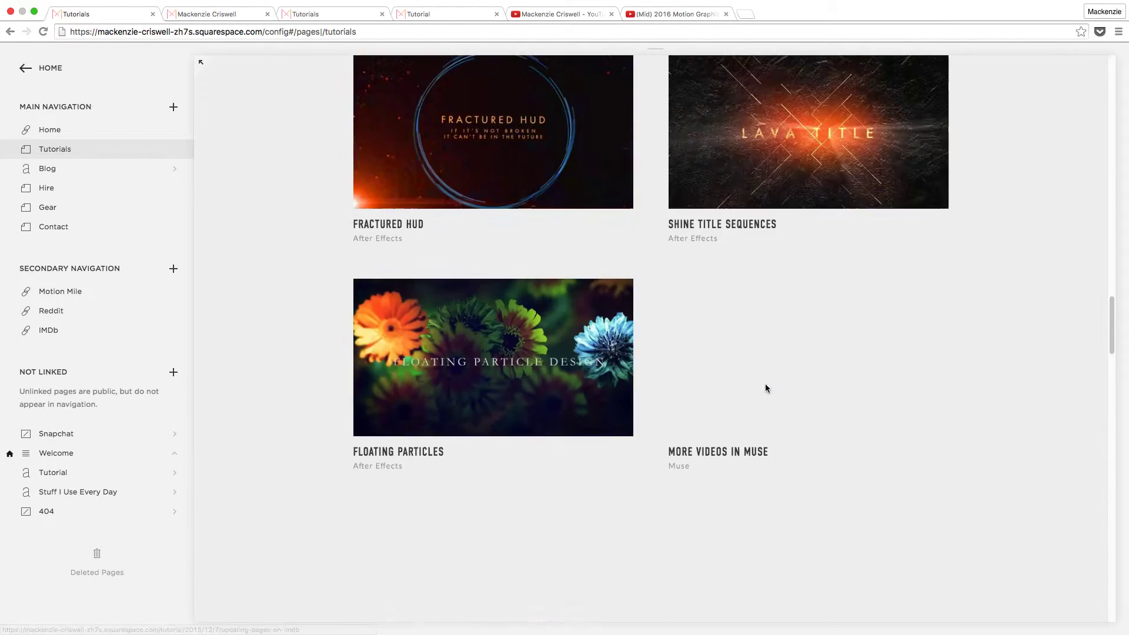
{"action": "scroll", "coordinate": [531, 326], "scroll_direction": "up", "scroll_amount": 1}
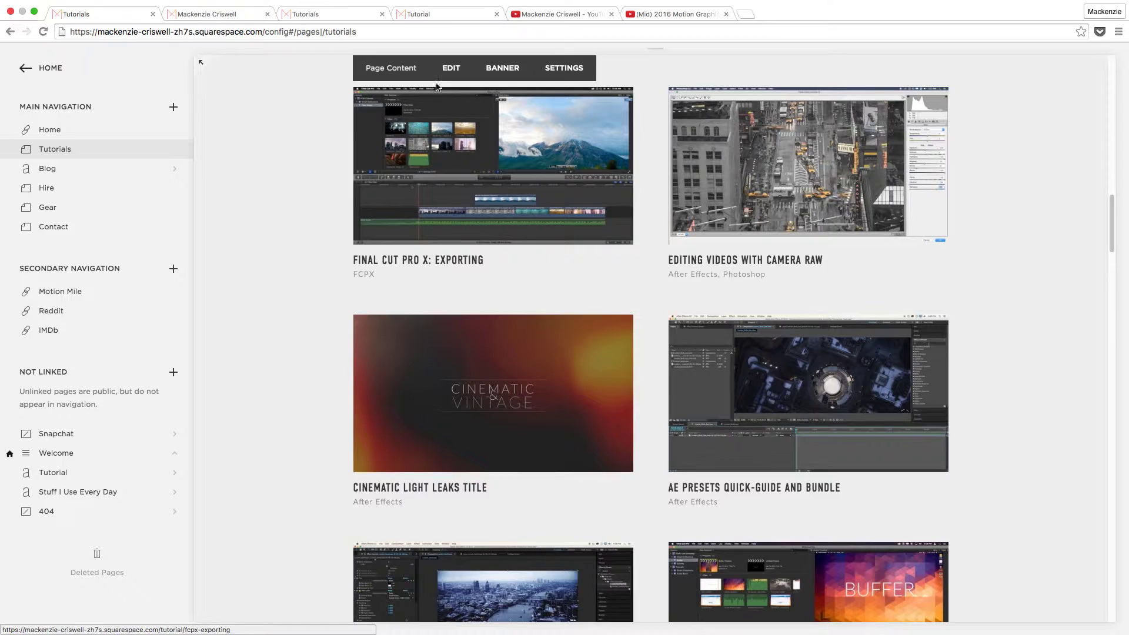
Enter page editing and open the summary block's settings, closing them without changes.
{"action": "left_click", "coordinate": [447, 66]}
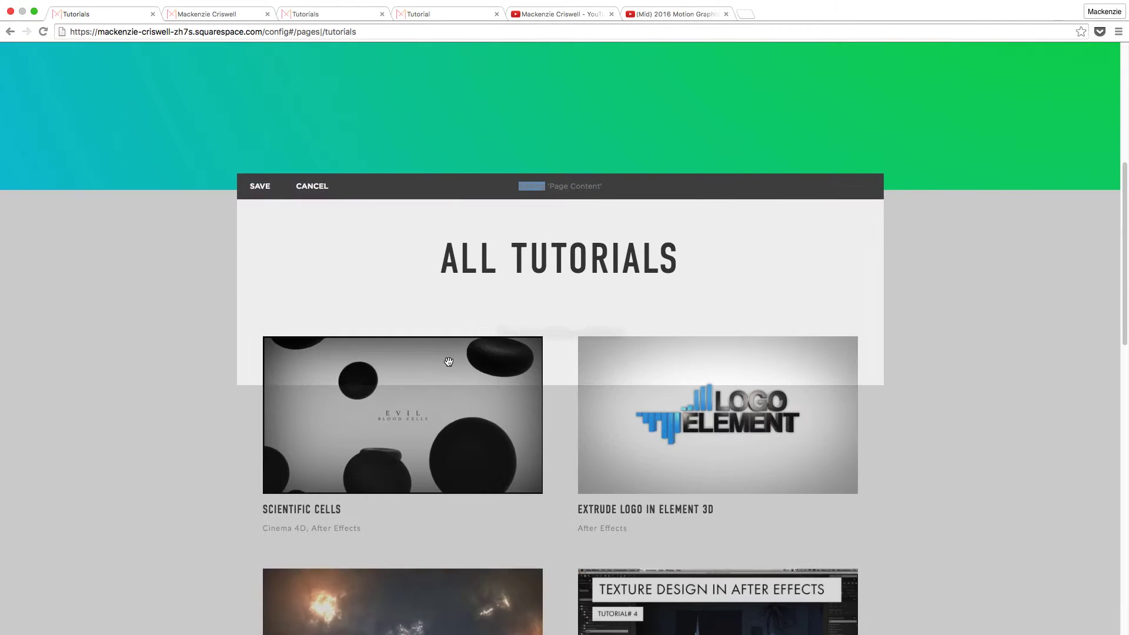
{"action": "mouse_move", "coordinate": [518, 309]}
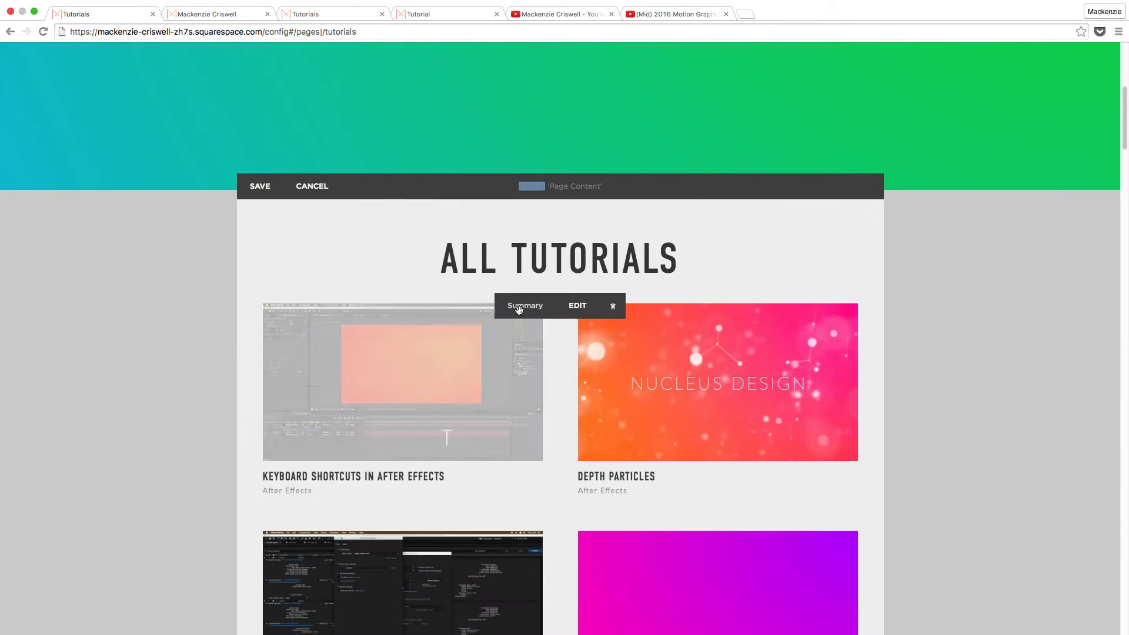
{"action": "left_click", "coordinate": [580, 309]}
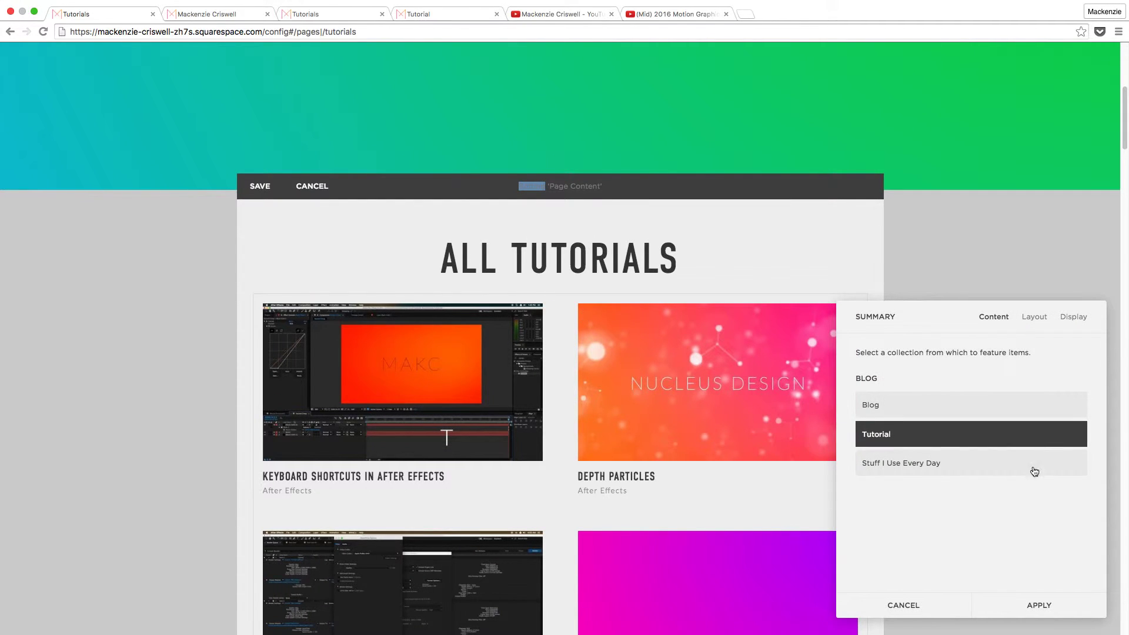
{"action": "left_click", "coordinate": [902, 605]}
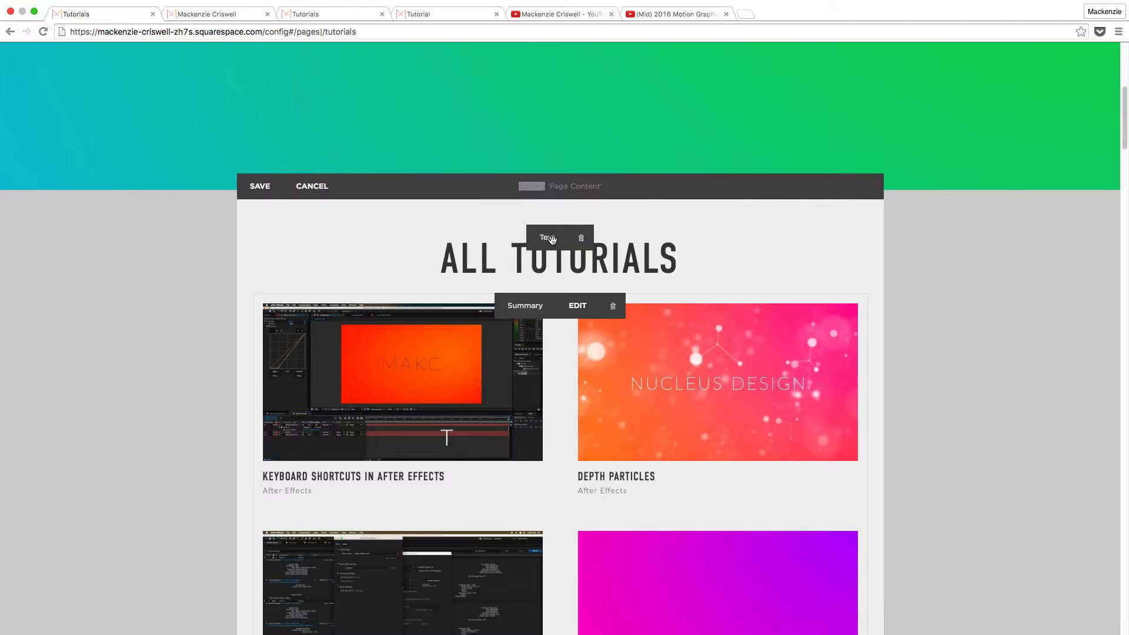
Select the ALL TUTORIALS heading text, then cancel page editing without saving.
{"action": "left_click", "coordinate": [676, 260]}
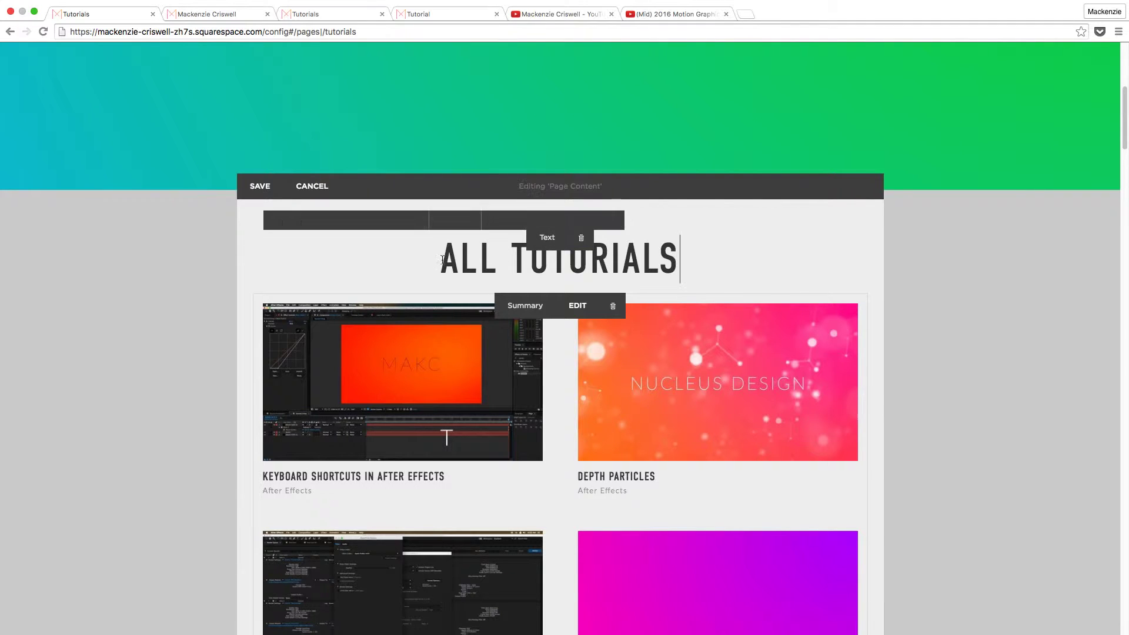
{"action": "left_click_drag", "start_coordinate": [428, 275], "coordinate": [681, 261]}
{"action": "left_click", "coordinate": [681, 262]}
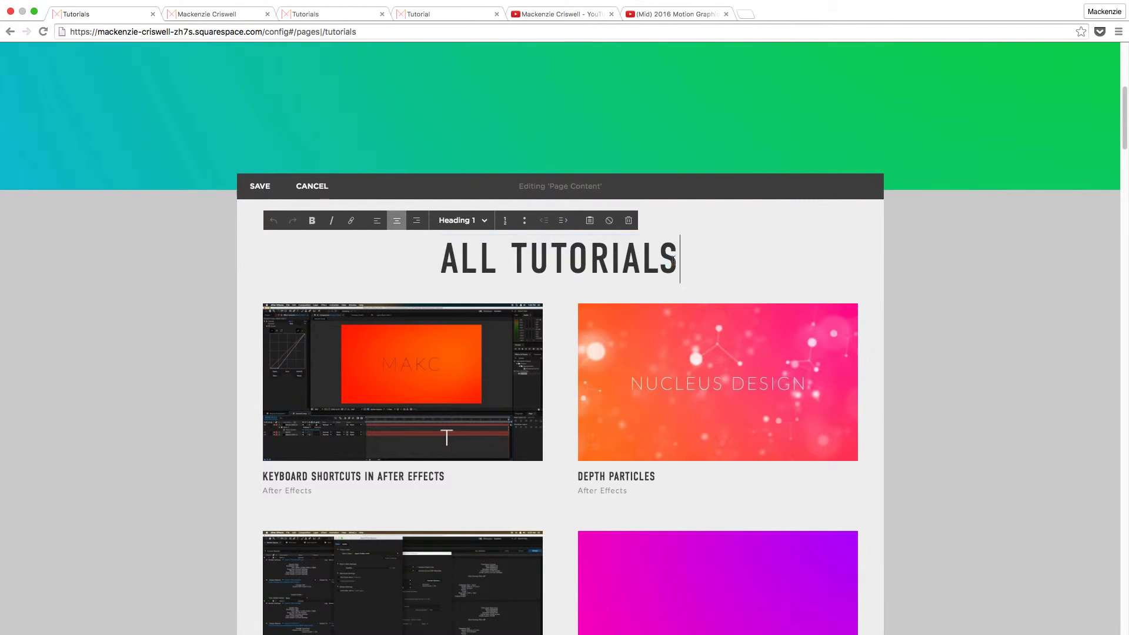
{"action": "left_click", "coordinate": [1086, 231]}
{"action": "scroll", "coordinate": [471, 320], "scroll_direction": "down", "scroll_amount": 10}
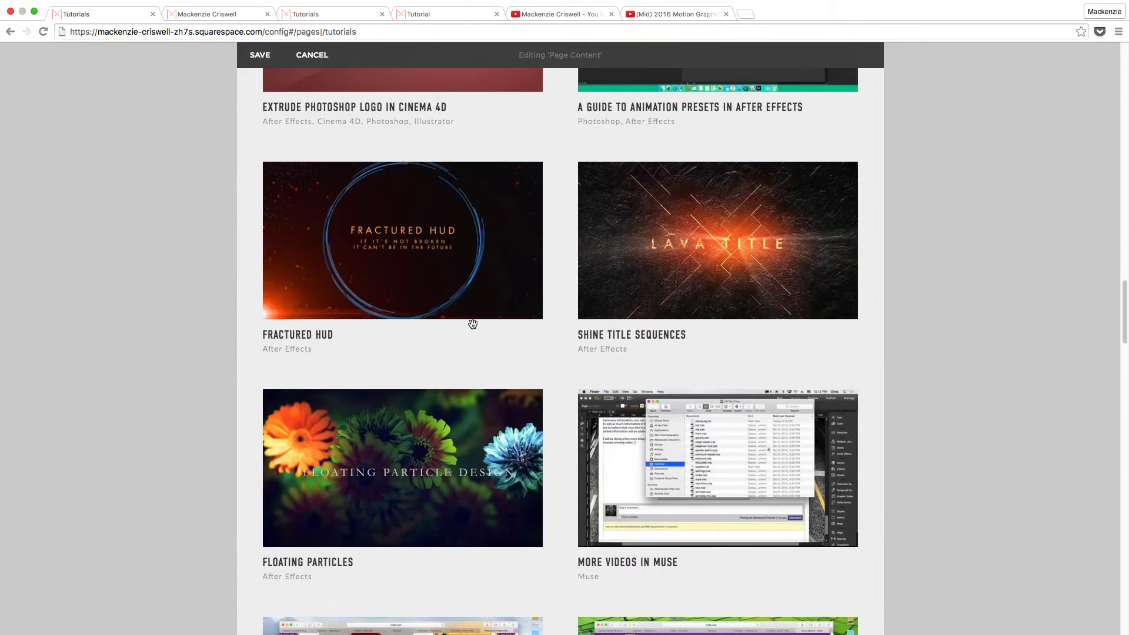
{"action": "scroll", "coordinate": [486, 312], "scroll_direction": "up", "scroll_amount": 12}
{"action": "scroll", "coordinate": [515, 337], "scroll_direction": "down", "scroll_amount": 3}
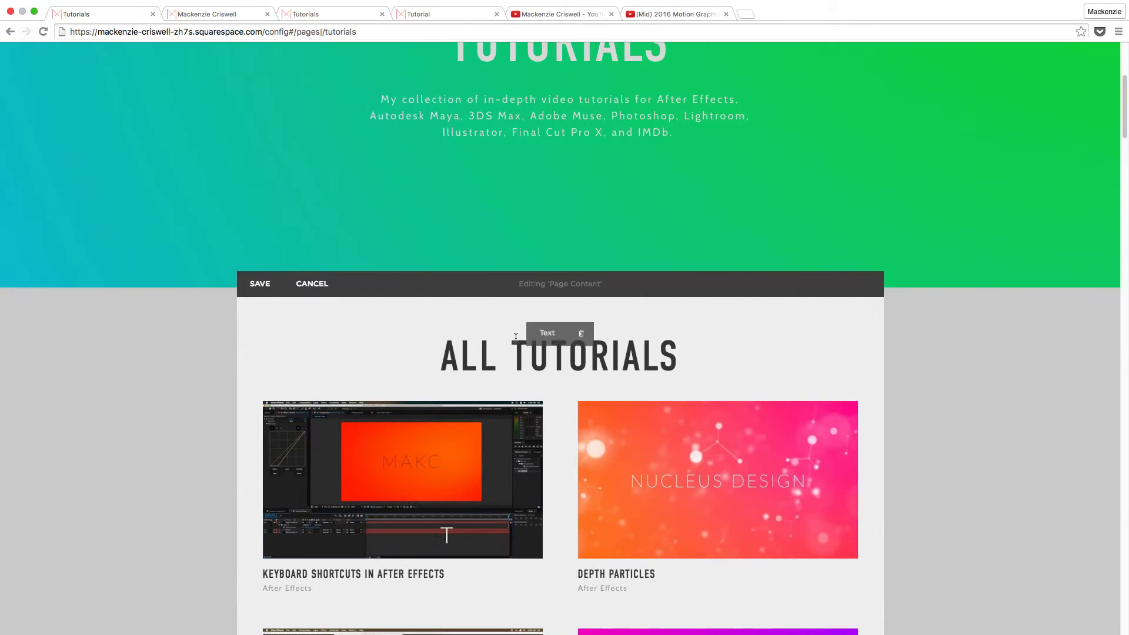
{"action": "left_click", "coordinate": [291, 285]}
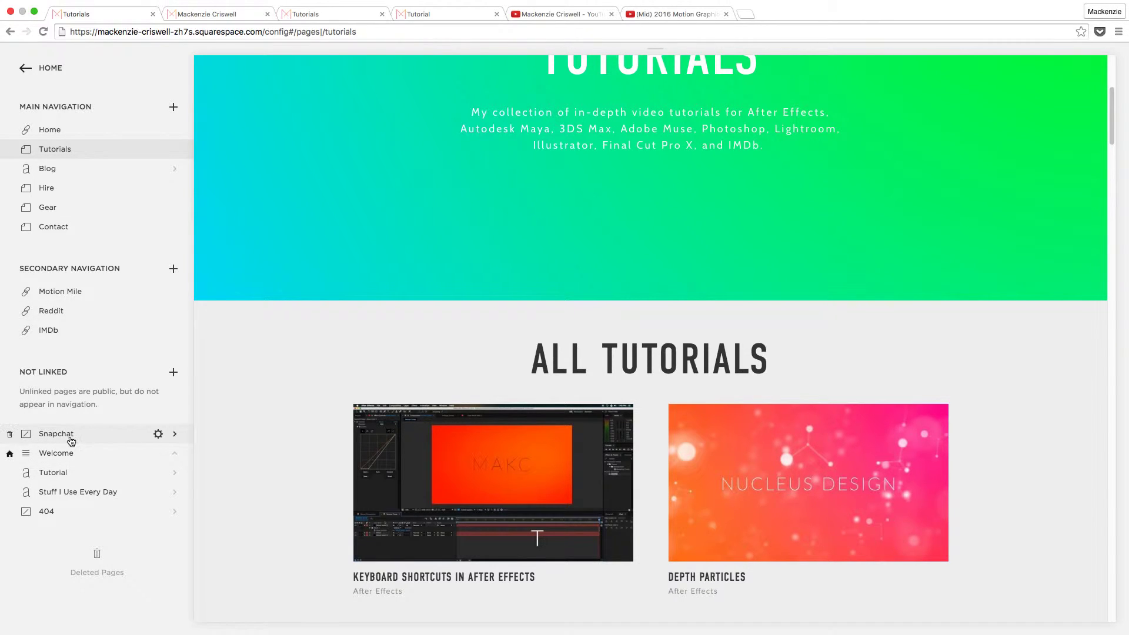
Open the Tutorial collection under Not Linked and scroll through its posts.
{"action": "left_click", "coordinate": [59, 472]}
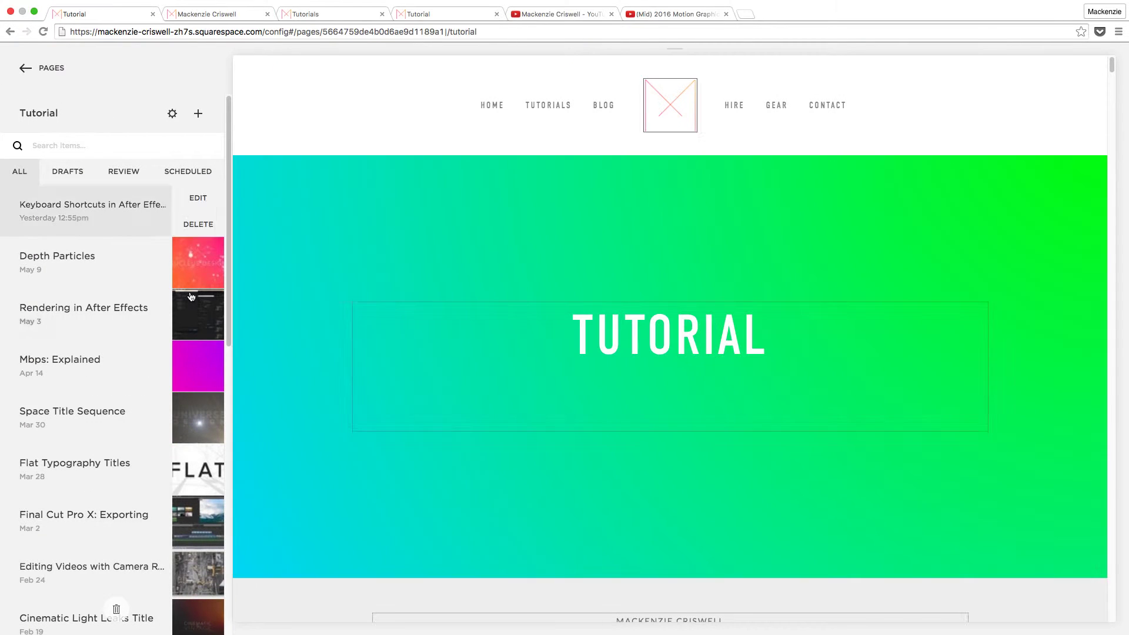
{"action": "mouse_move", "coordinate": [192, 297]}
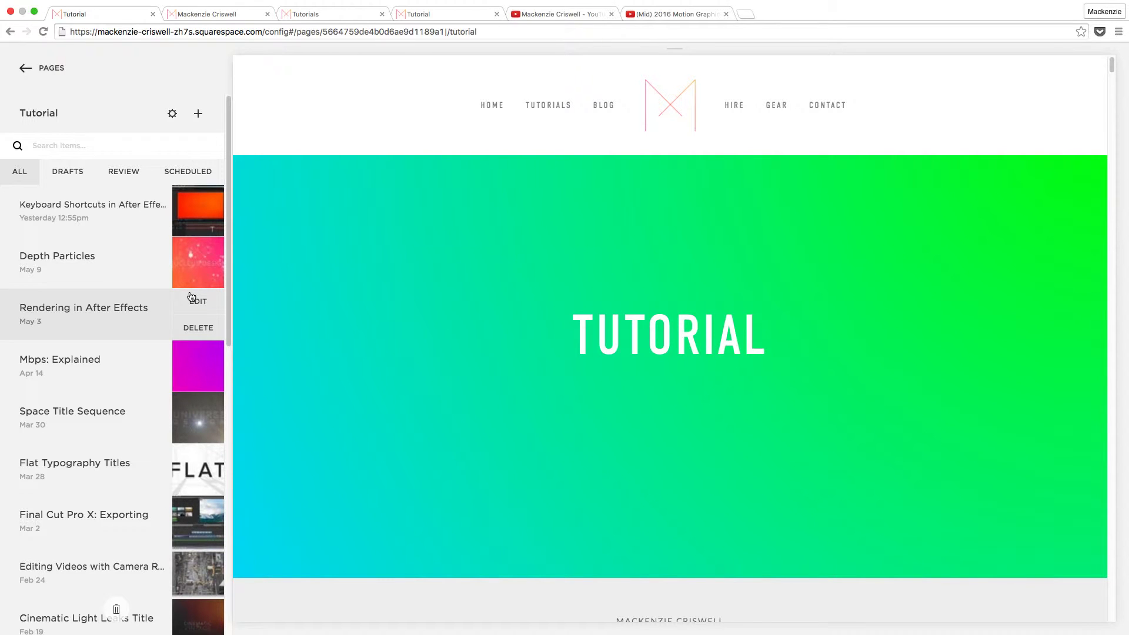
{"action": "scroll", "coordinate": [802, 340], "scroll_direction": "down", "scroll_amount": 10}
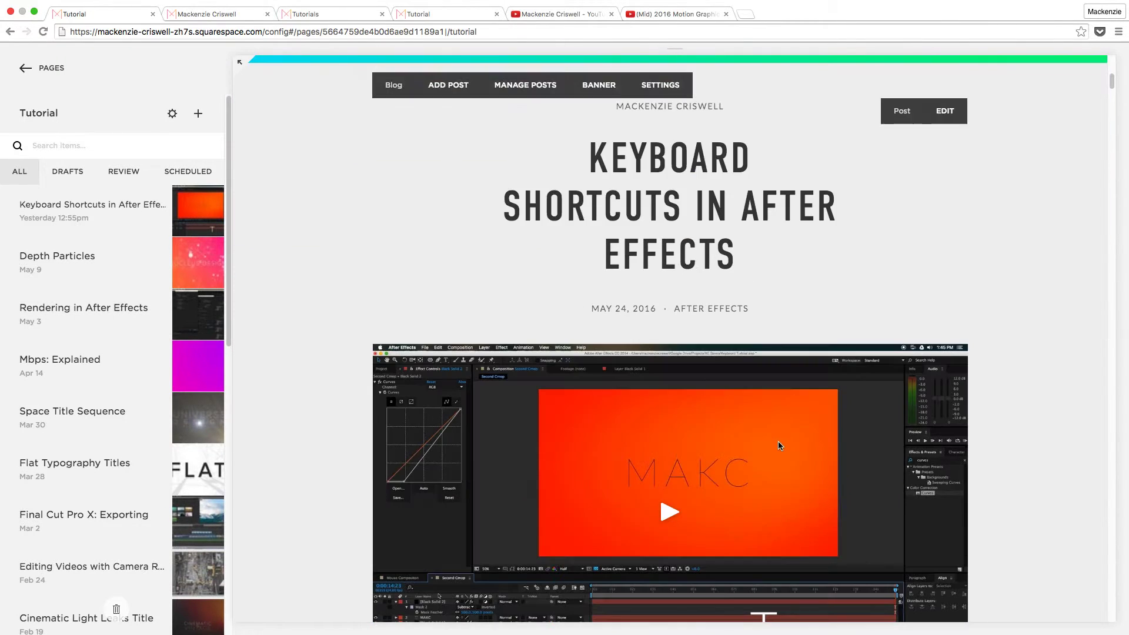
{"action": "scroll", "coordinate": [177, 459], "scroll_direction": "down", "scroll_amount": 10}
{"action": "scroll", "coordinate": [130, 490], "scroll_direction": "up", "scroll_amount": 10}
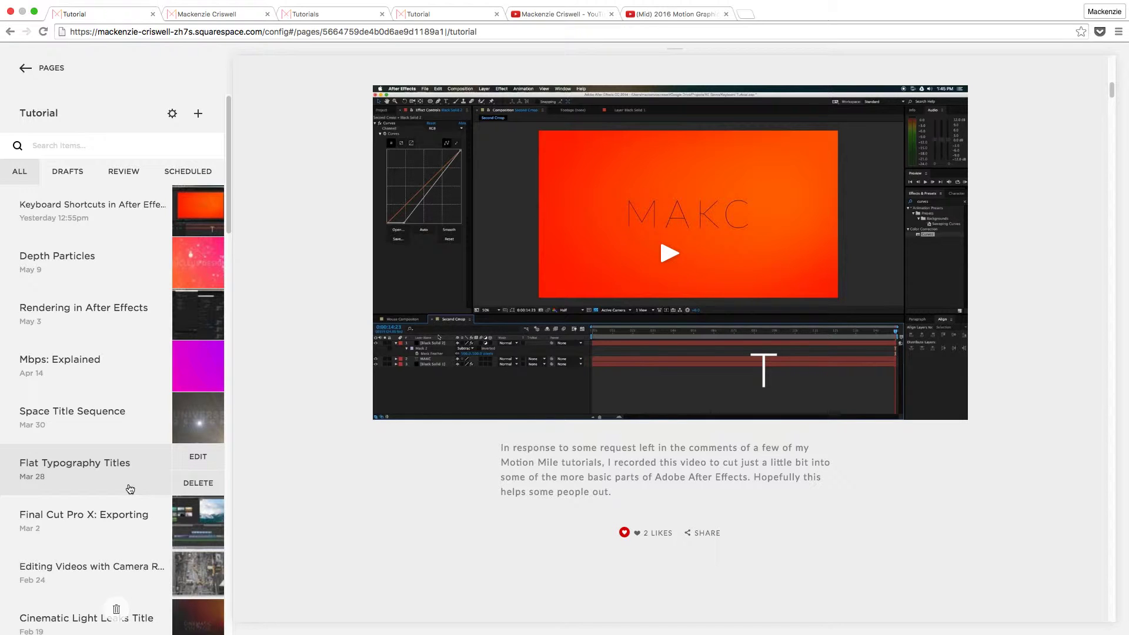
{"action": "scroll", "coordinate": [869, 381], "scroll_direction": "down", "scroll_amount": 5}
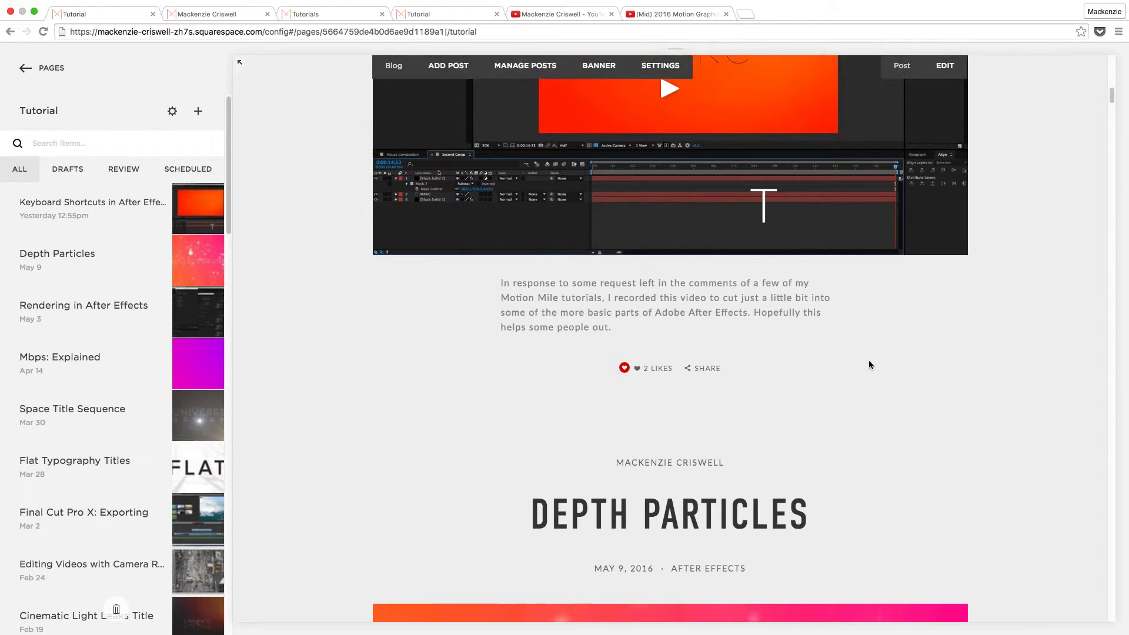
{"action": "scroll", "coordinate": [749, 343], "scroll_direction": "down", "scroll_amount": 8}
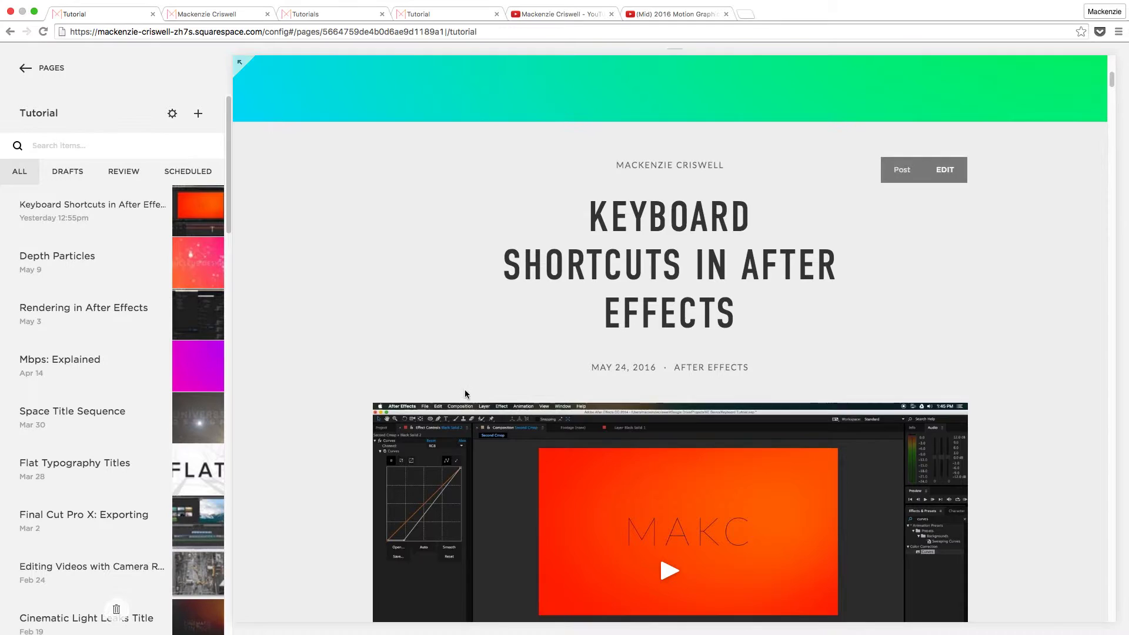
{"action": "scroll", "coordinate": [467, 393], "scroll_direction": "down", "scroll_amount": 5}
{"action": "scroll", "coordinate": [294, 443], "scroll_direction": "up", "scroll_amount": 2}
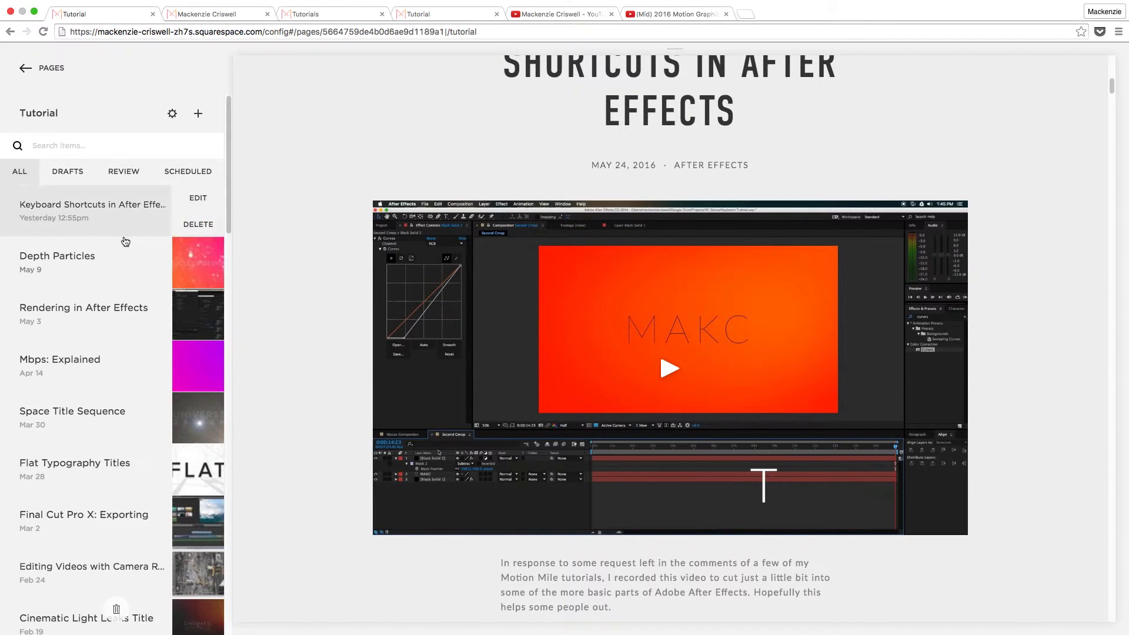
Start a new Tutorial post titled 'Squarespace Summary Blog Tutorial'.
{"action": "left_click", "coordinate": [196, 115]}
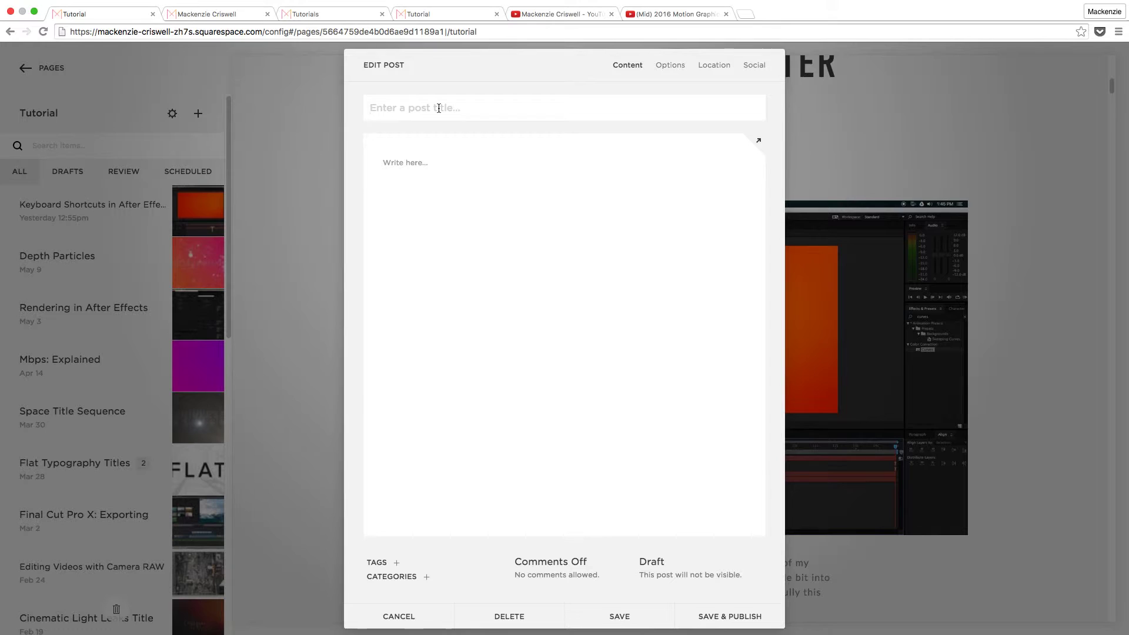
{"action": "type", "text": "Squarespace Summary Blog"}
{"action": "type", "text": "Tutorial"}
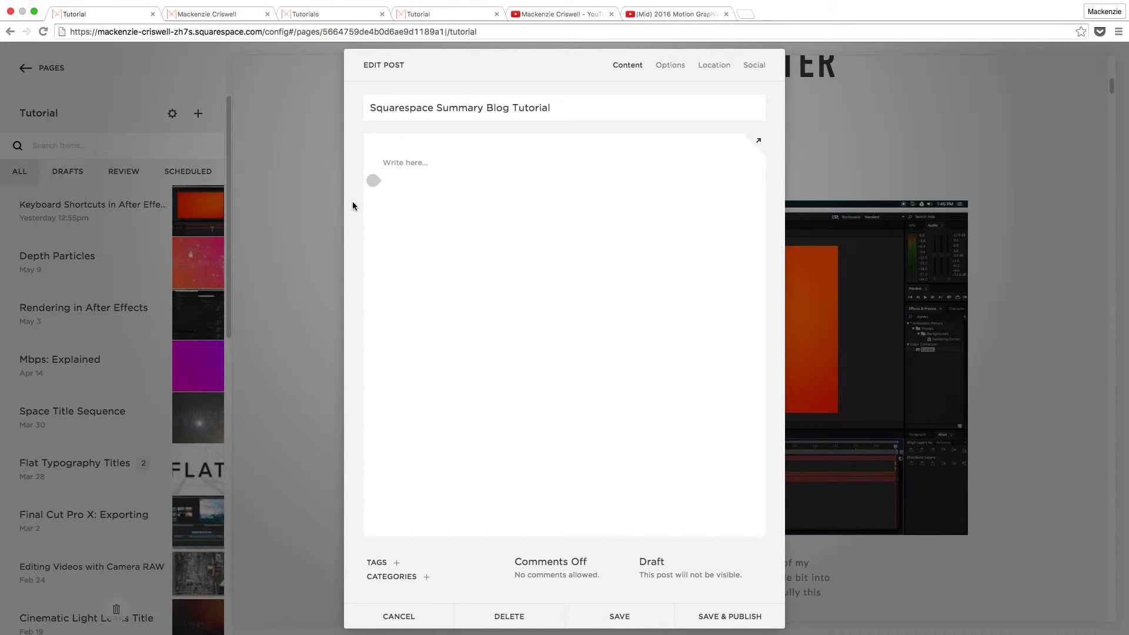
Create and assign a 'Squarespace' category, then type 'Write something here.' in the body.
{"action": "left_click", "coordinate": [426, 577]}
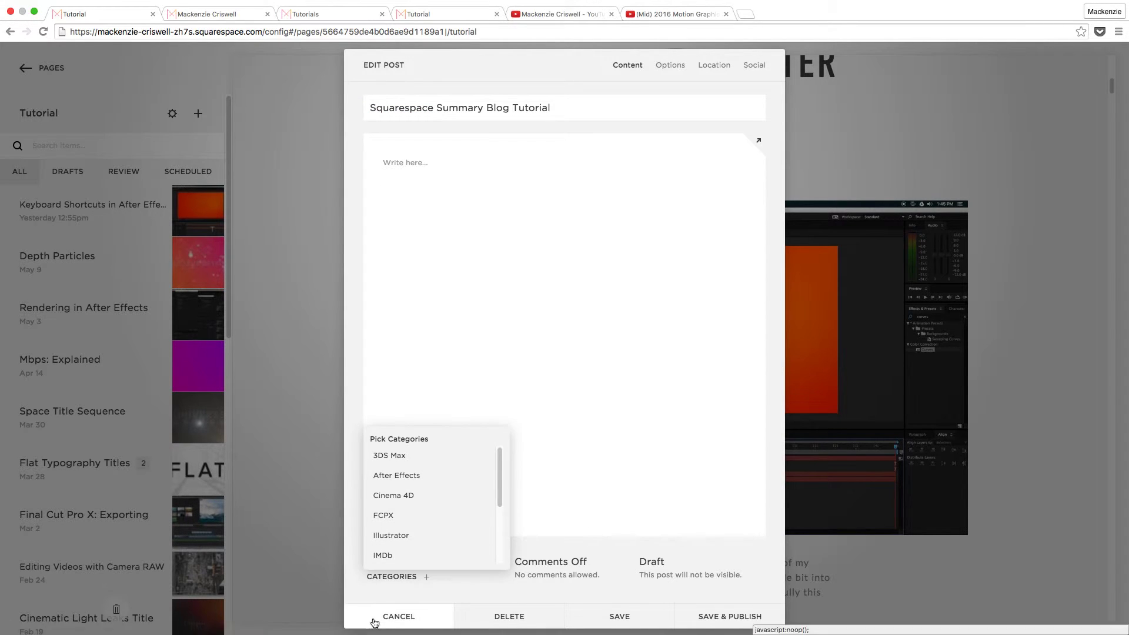
{"action": "scroll", "coordinate": [441, 491], "scroll_direction": "down", "scroll_amount": 3}
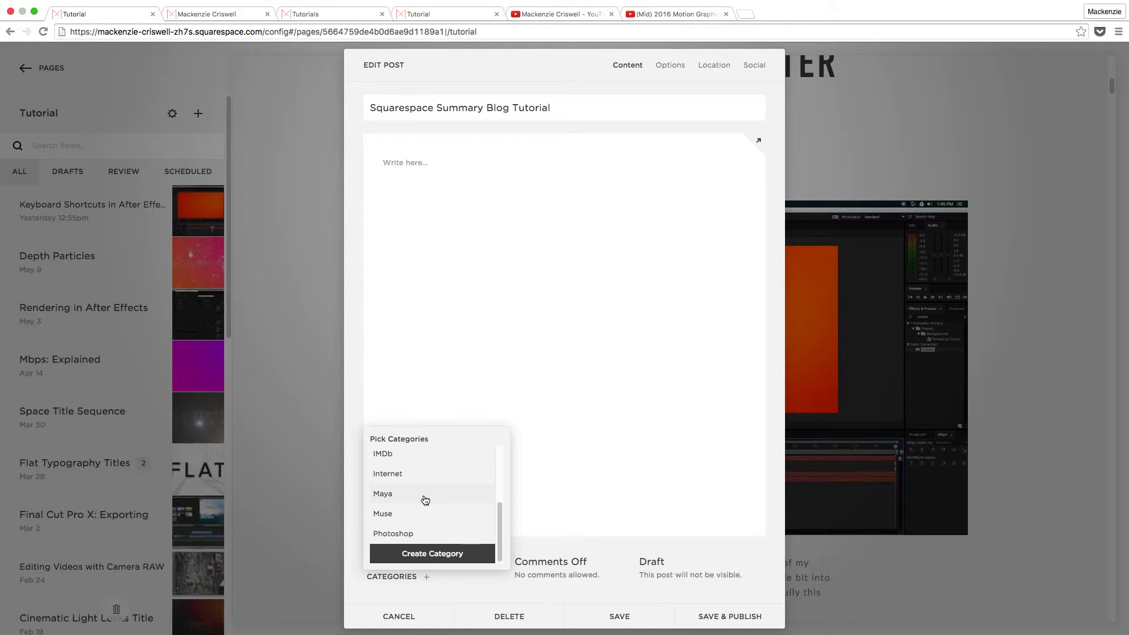
{"action": "scroll", "coordinate": [423, 502], "scroll_direction": "up", "scroll_amount": 3}
{"action": "scroll", "coordinate": [423, 504], "scroll_direction": "down", "scroll_amount": 3}
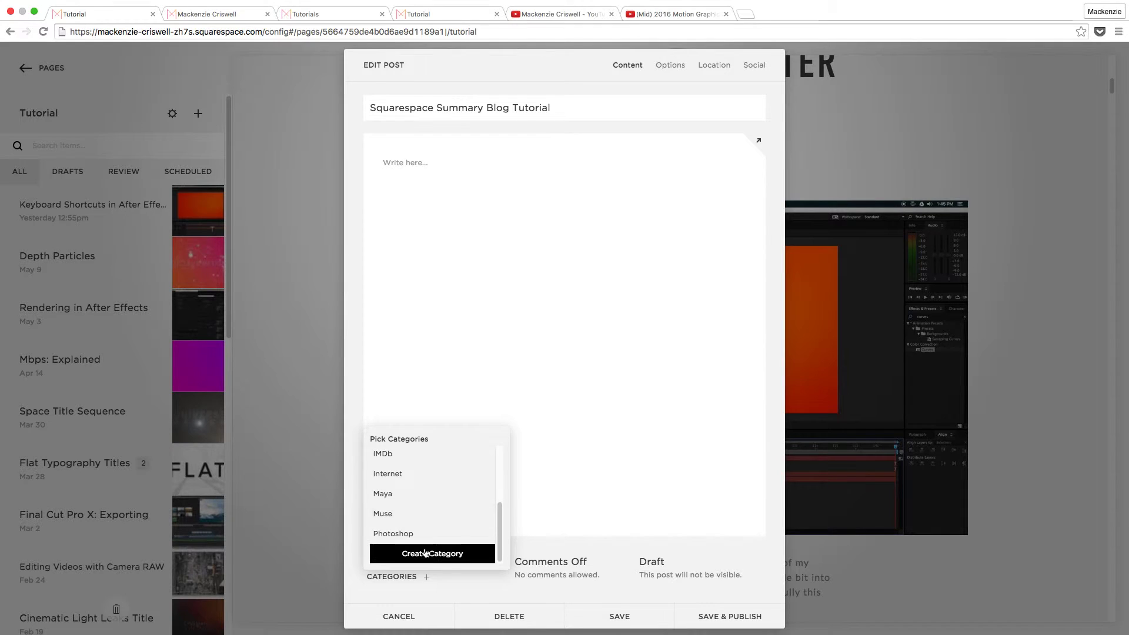
{"action": "left_click", "coordinate": [435, 556]}
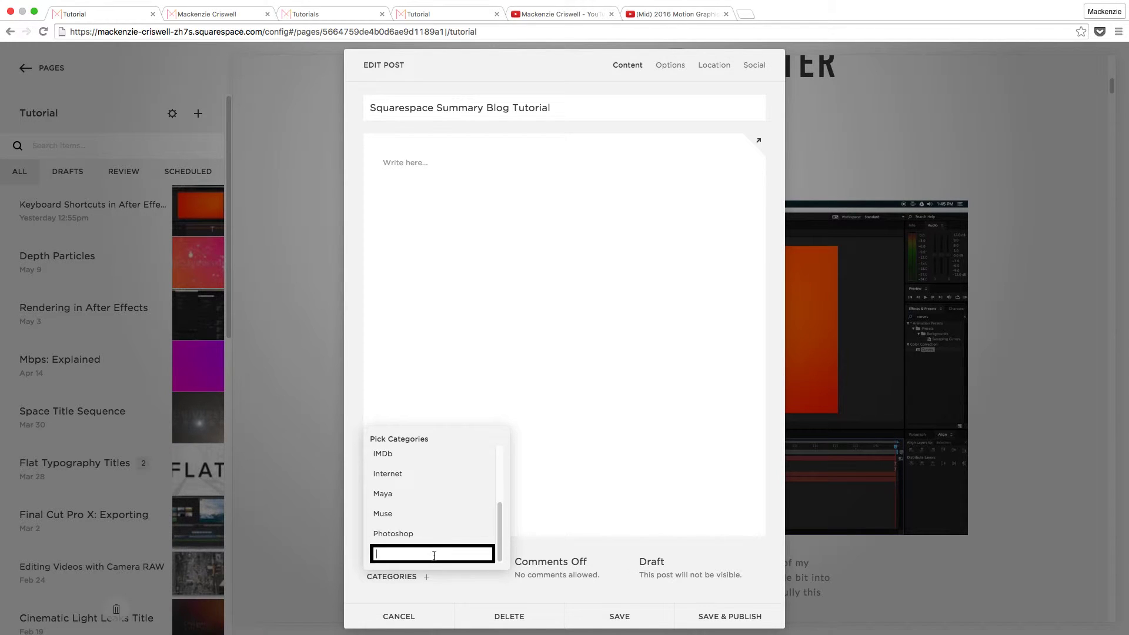
{"action": "type", "text": "Squarespace"}
{"action": "key", "text": "Return"}
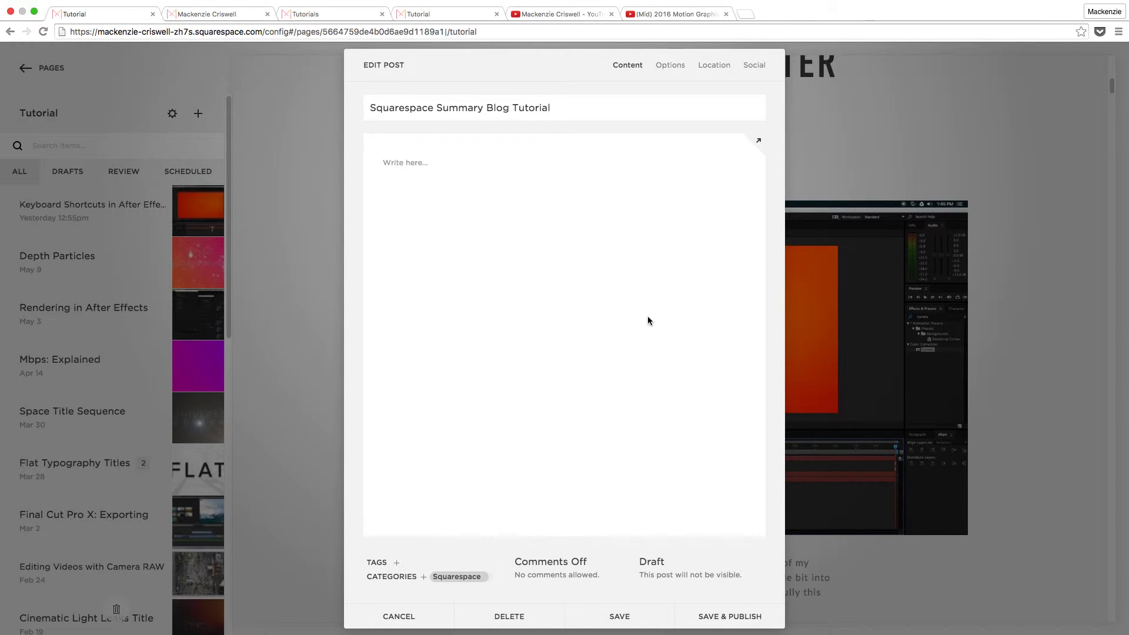
{"action": "left_click", "coordinate": [395, 161]}
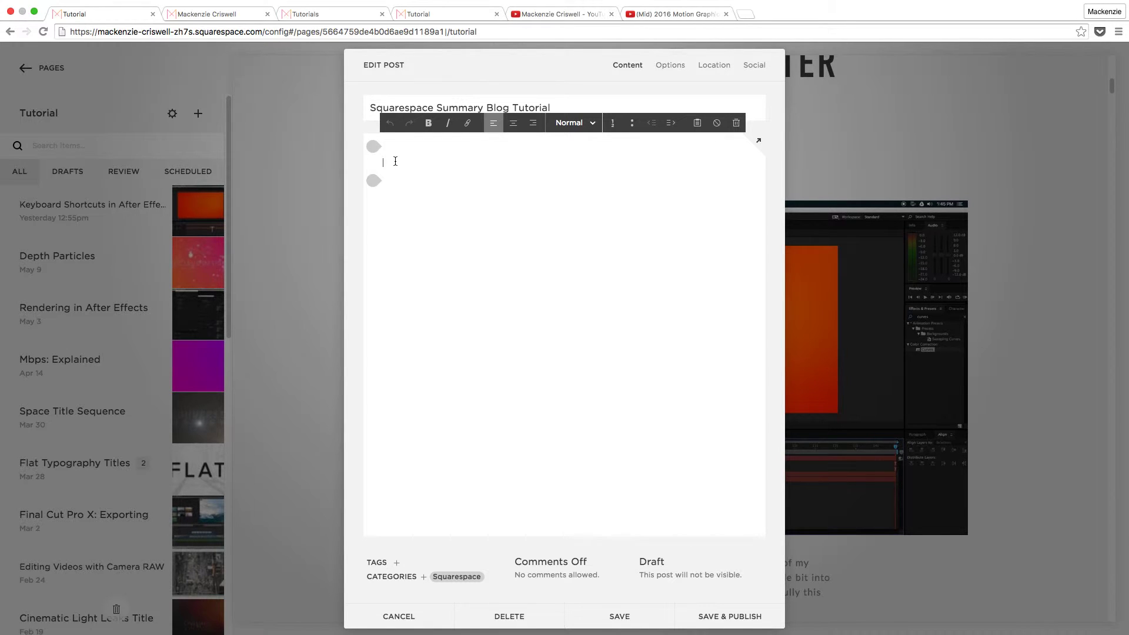
{"action": "type", "text": "Write something here..."}
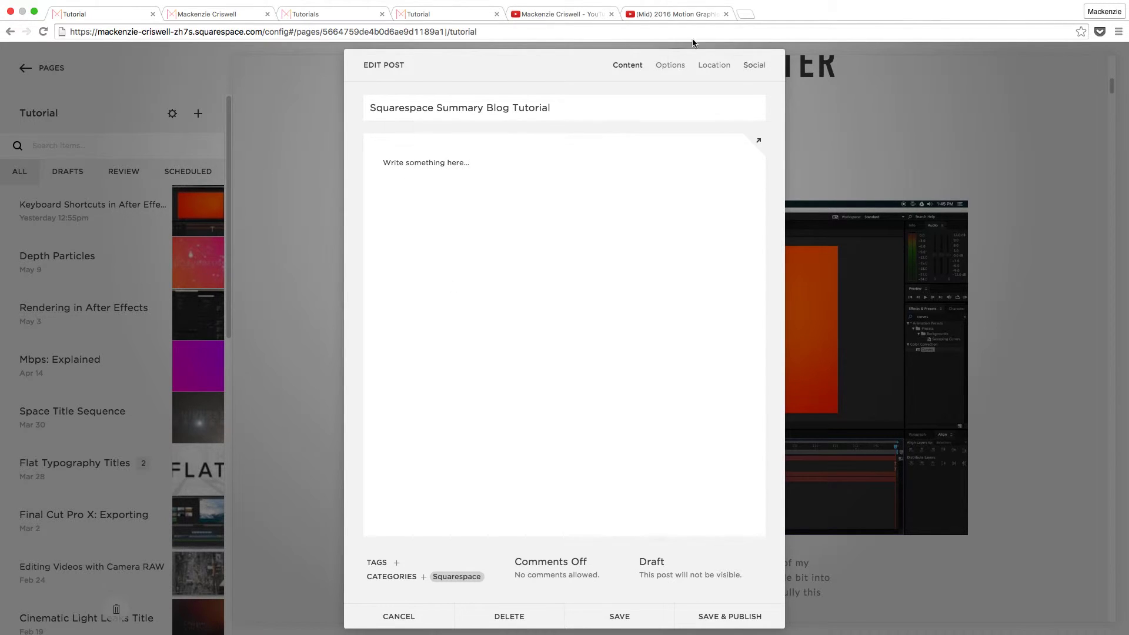
Save the draft and return to the Tutorial post list with the new draft on top.
{"action": "left_click", "coordinate": [630, 618]}
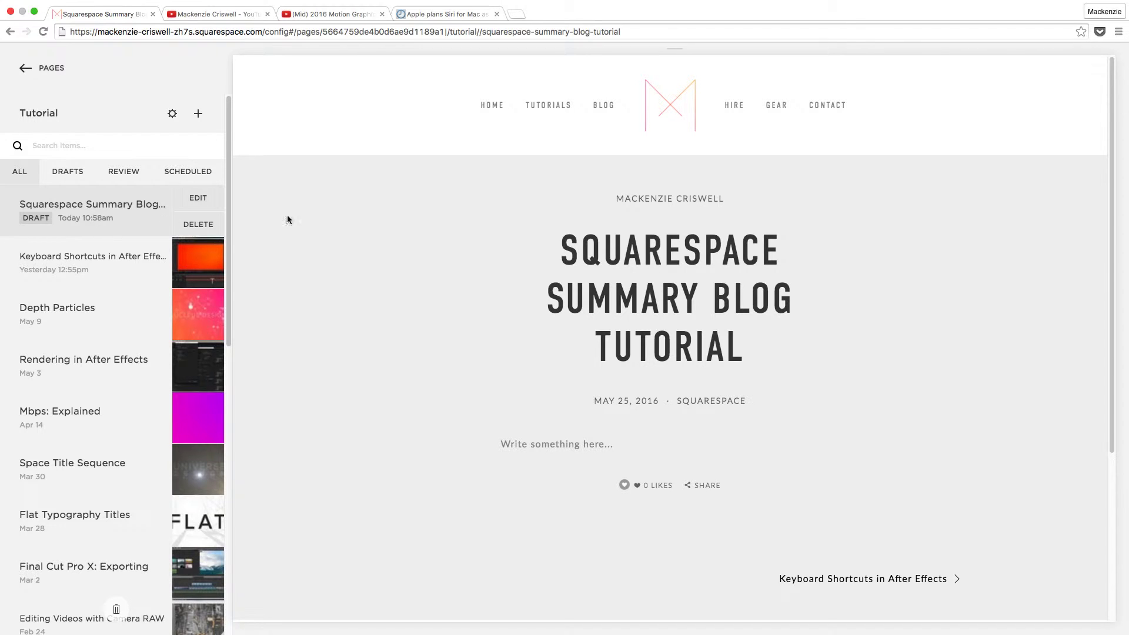
{"action": "mouse_move", "coordinate": [34, 22]}
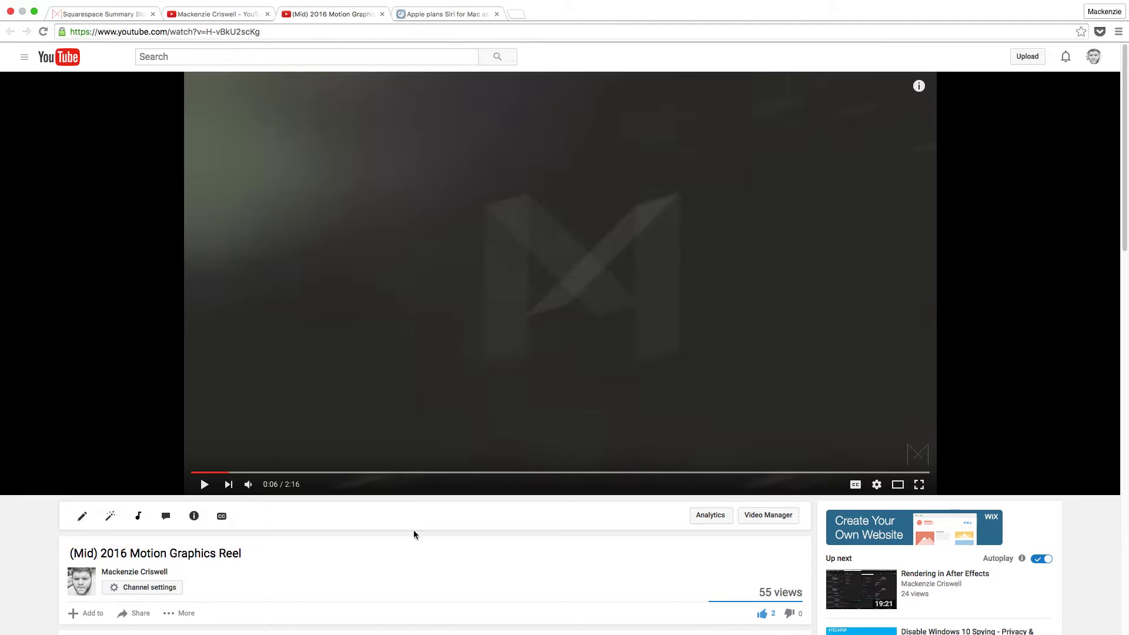
{"action": "left_click", "coordinate": [102, 13]}
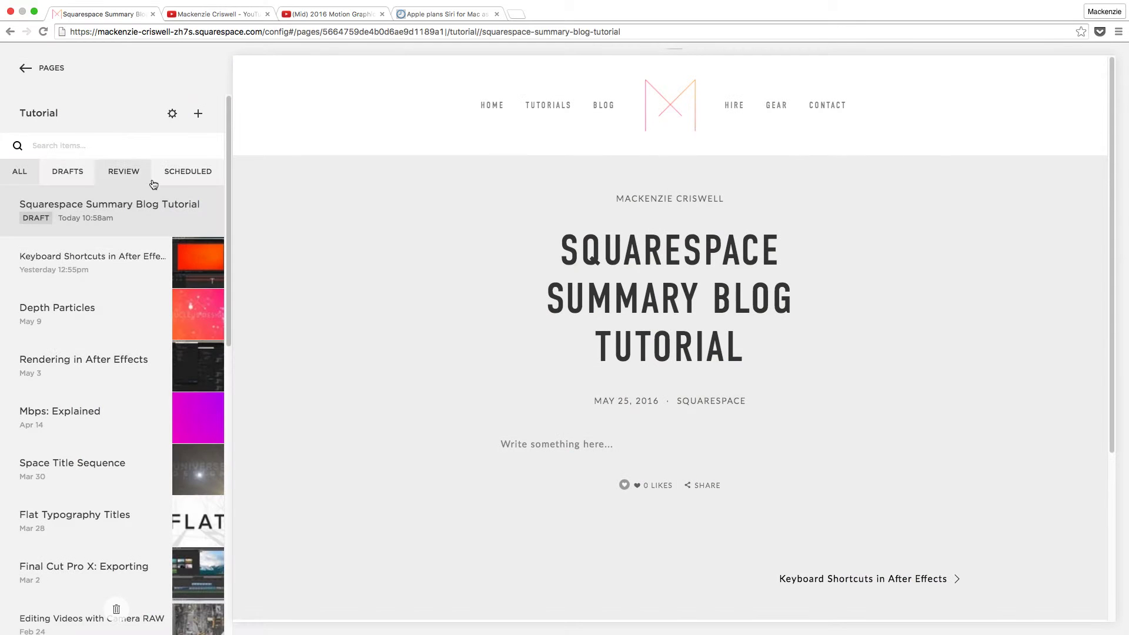
{"action": "mouse_move", "coordinate": [187, 222]}
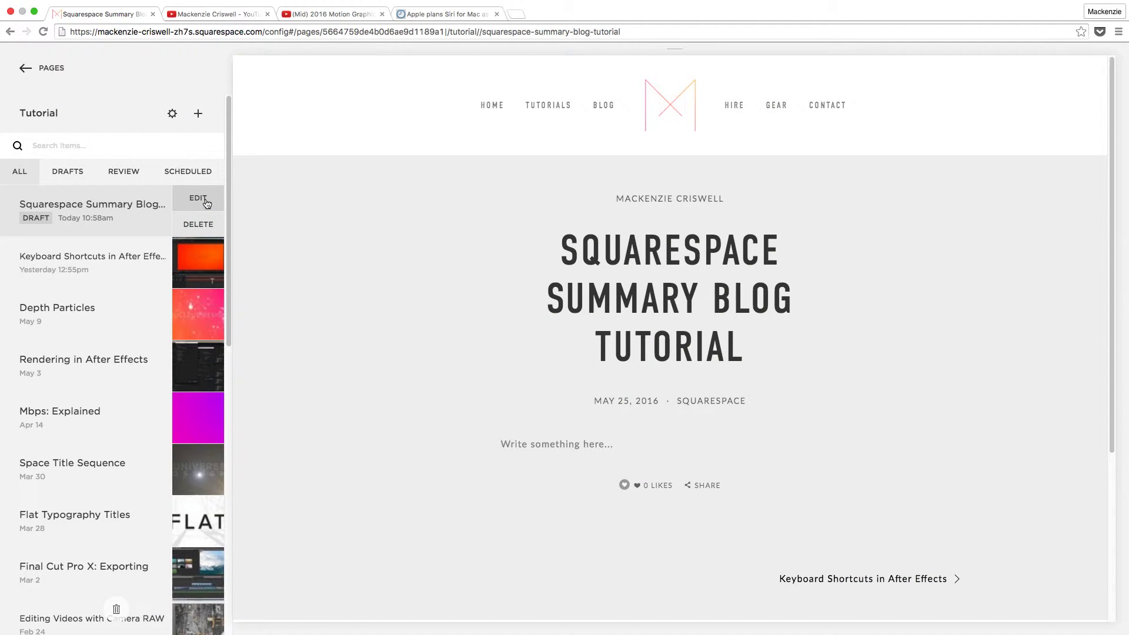
In the draft's Options, upload the Squarespace Tutorial image as the thumbnail image.
{"action": "left_click", "coordinate": [207, 202]}
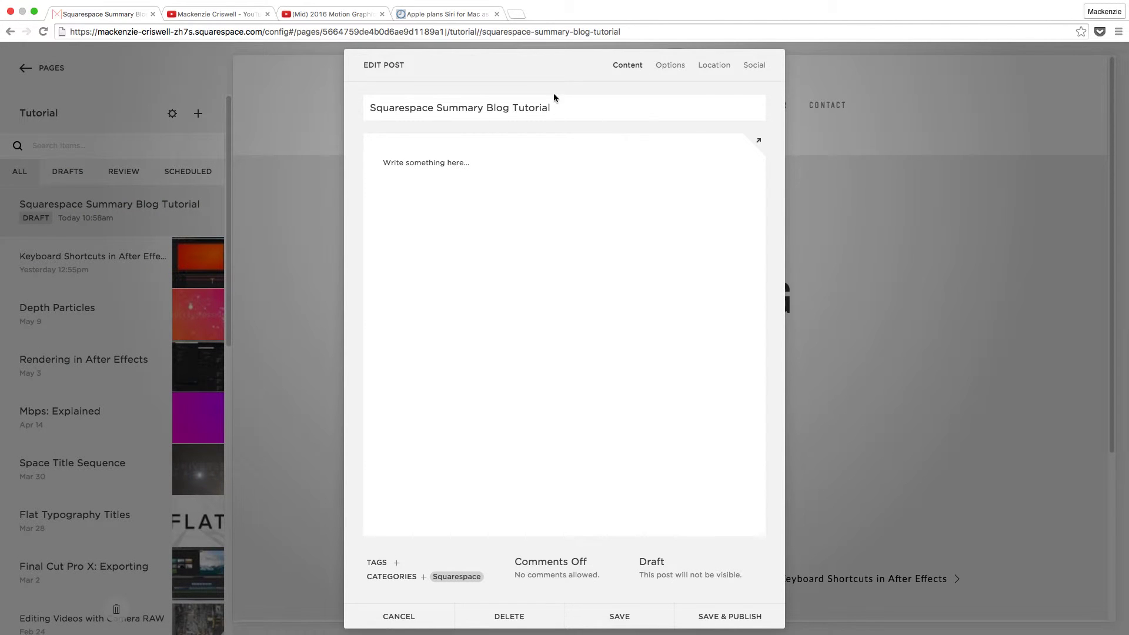
{"action": "left_click", "coordinate": [668, 70]}
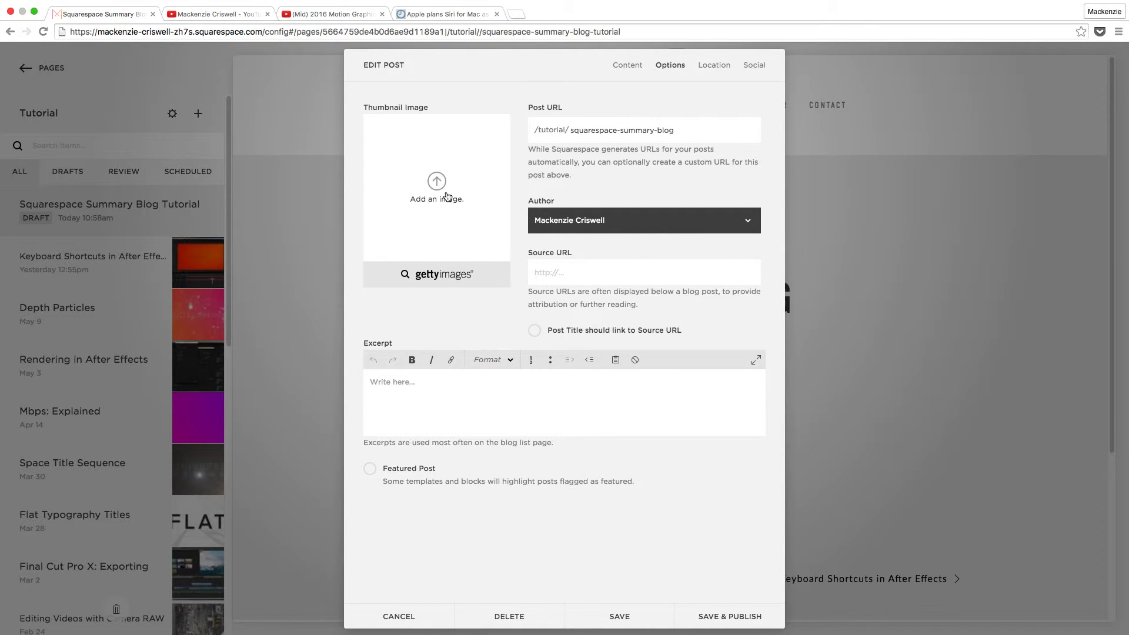
{"action": "left_click", "coordinate": [447, 196]}
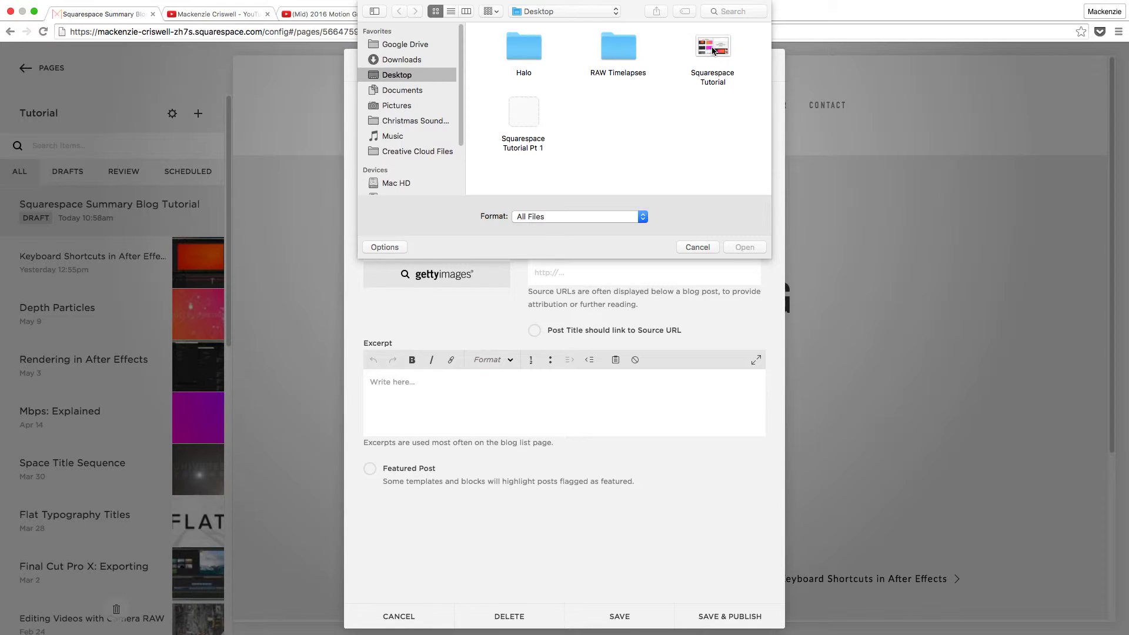
{"action": "double_click", "coordinate": [712, 50]}
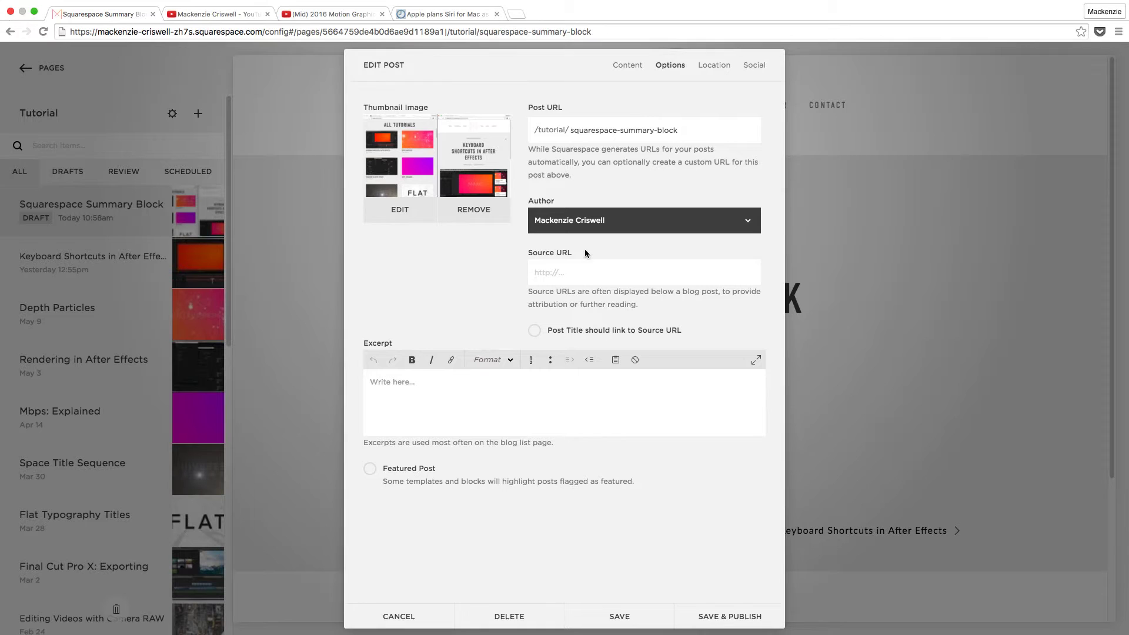
Insert a Video block at the top of the post body.
{"action": "left_click", "coordinate": [629, 65]}
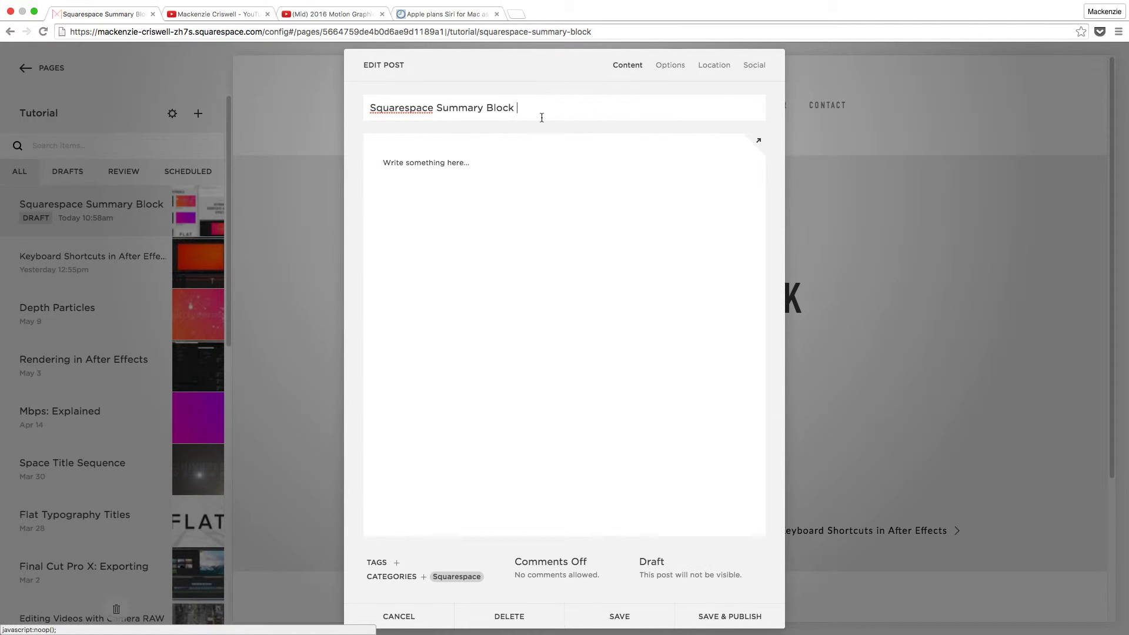
{"action": "left_click_drag", "start_coordinate": [405, 147], "coordinate": [375, 151]}
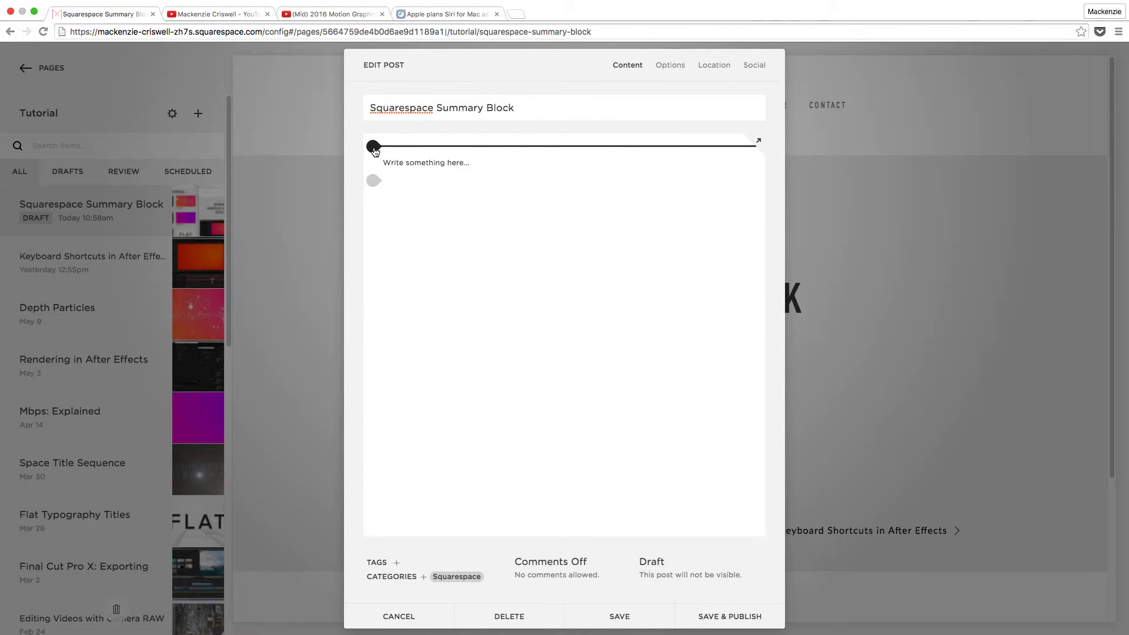
{"action": "left_click", "coordinate": [374, 148]}
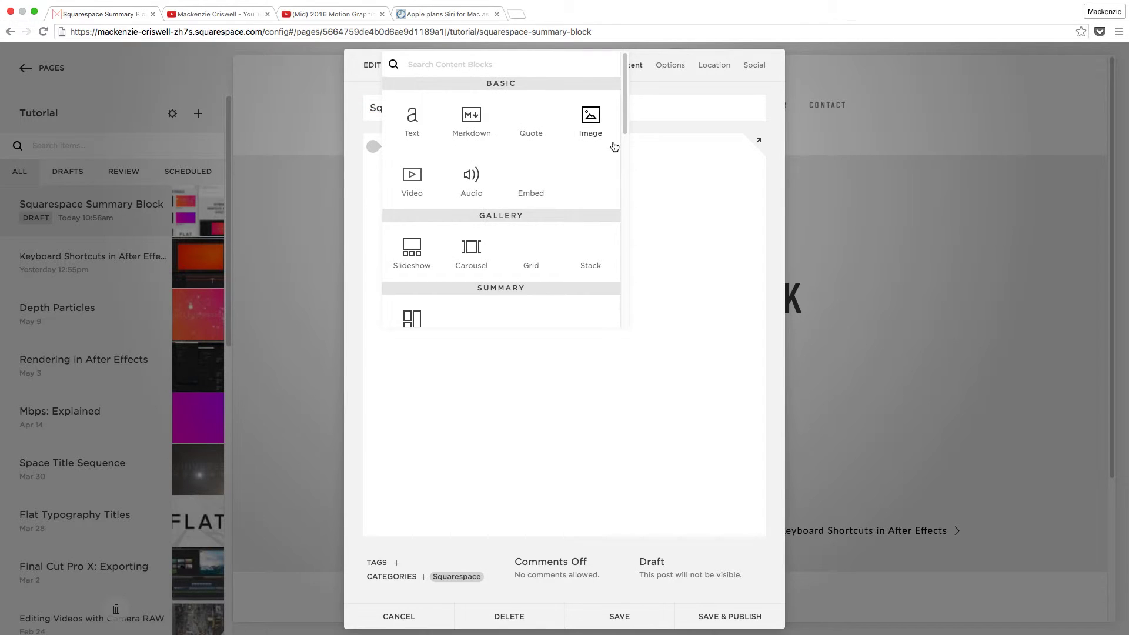
{"action": "type", "text": "video"}
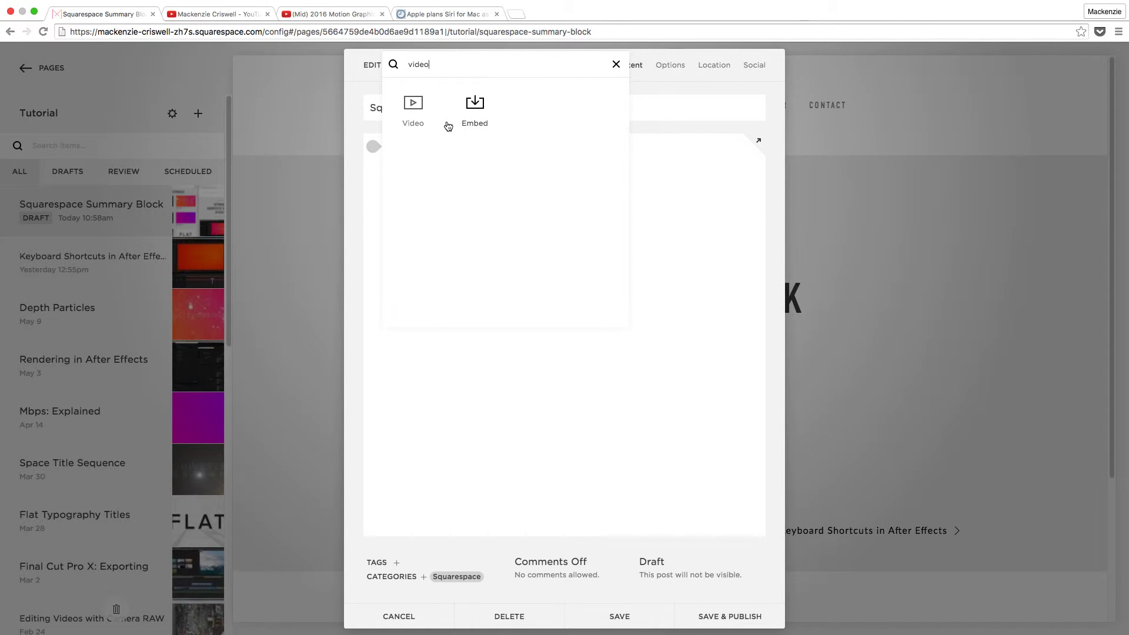
{"action": "left_click", "coordinate": [414, 106]}
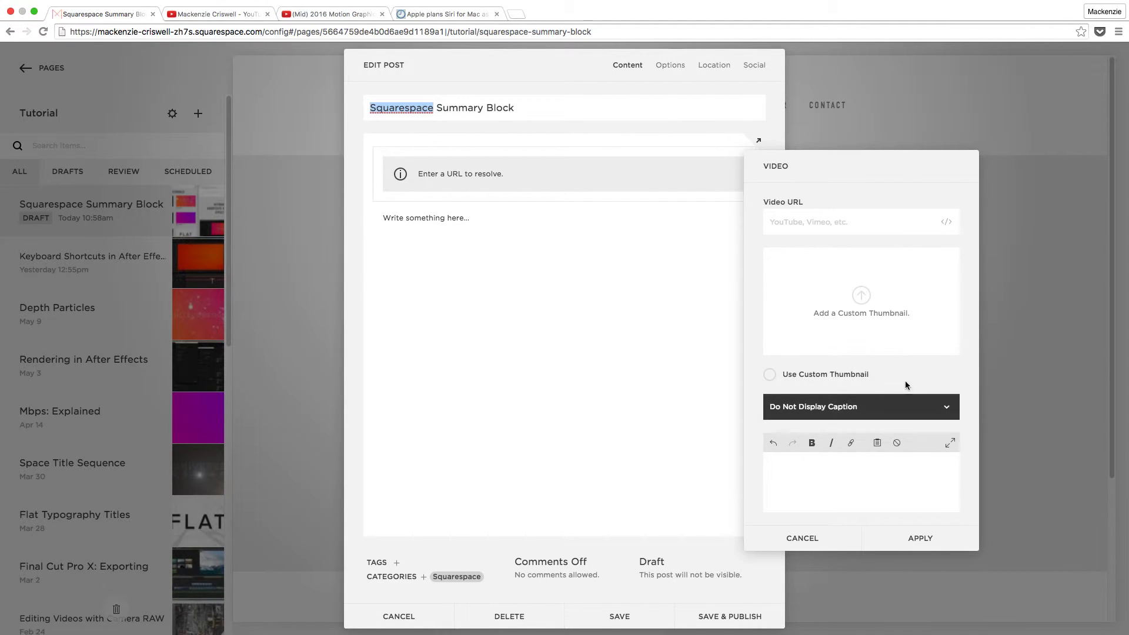
Upload the Squarespace Tutorial image as the video thumbnail and enable Use Custom Thumbnail.
{"action": "left_click", "coordinate": [869, 305]}
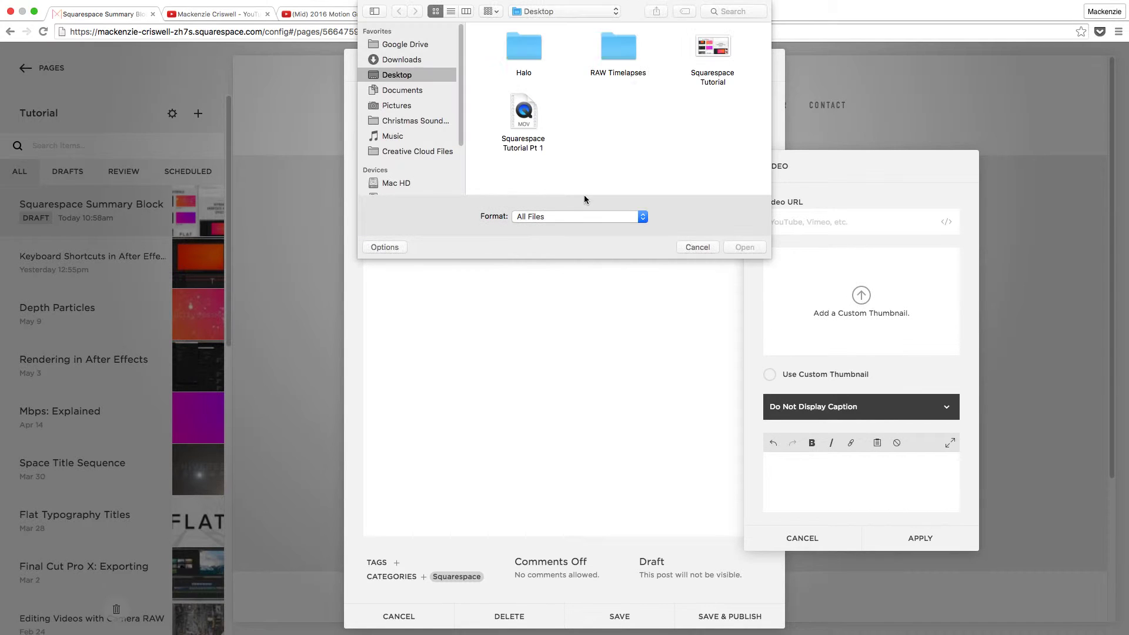
{"action": "double_click", "coordinate": [712, 53]}
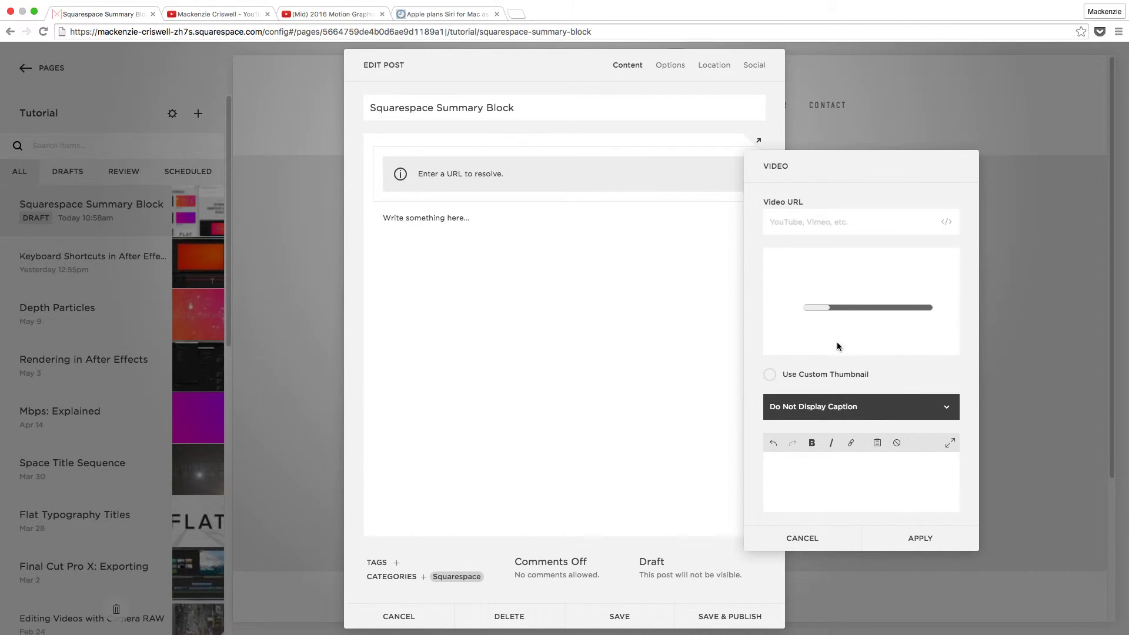
{"action": "left_click", "coordinate": [812, 379]}
Copy the (Mid) 2016 Motion Graphics Reel's youtu.be share link, then return to the Squarespace editor.
{"action": "left_click", "coordinate": [219, 15]}
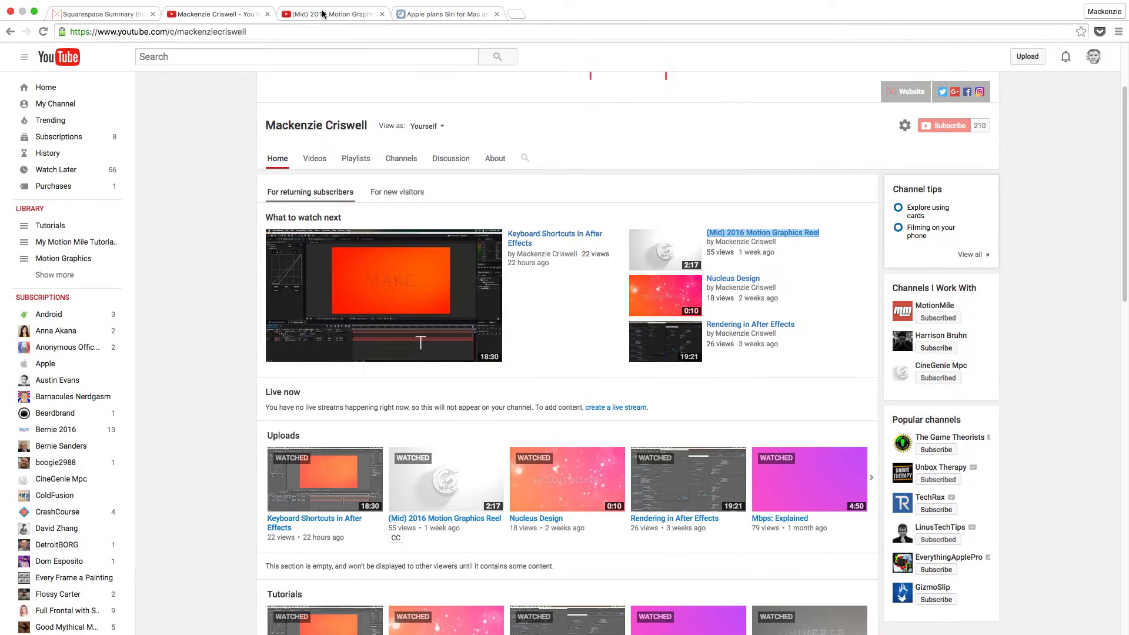
{"action": "left_click", "coordinate": [329, 14]}
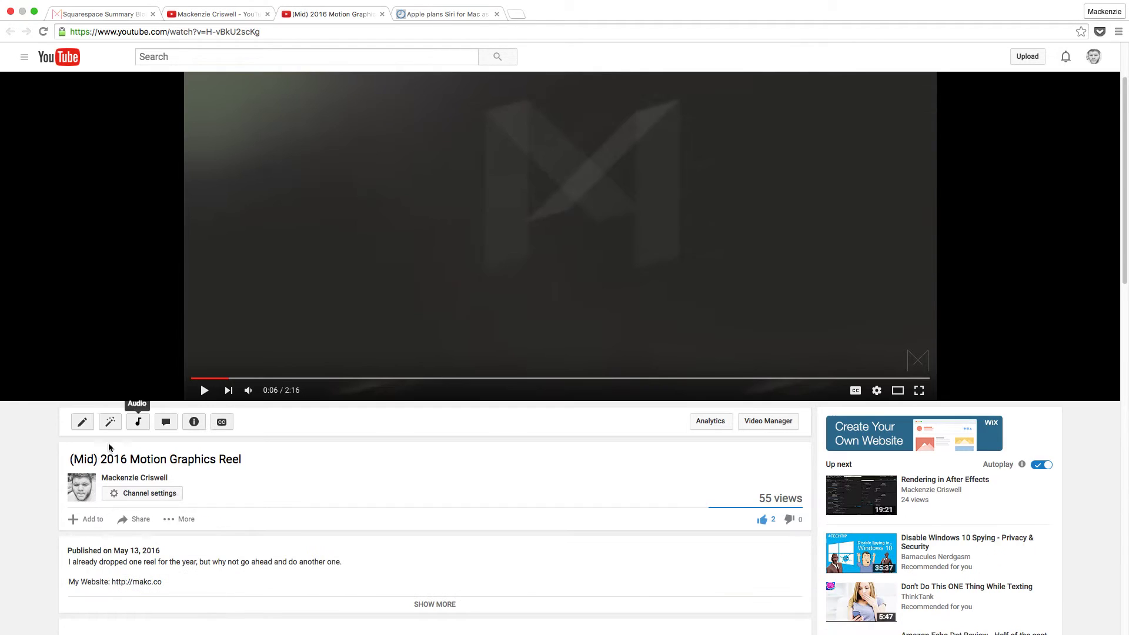
{"action": "scroll", "coordinate": [133, 500], "scroll_direction": "down", "scroll_amount": 1}
{"action": "scroll", "coordinate": [144, 523], "scroll_direction": "down", "scroll_amount": 5}
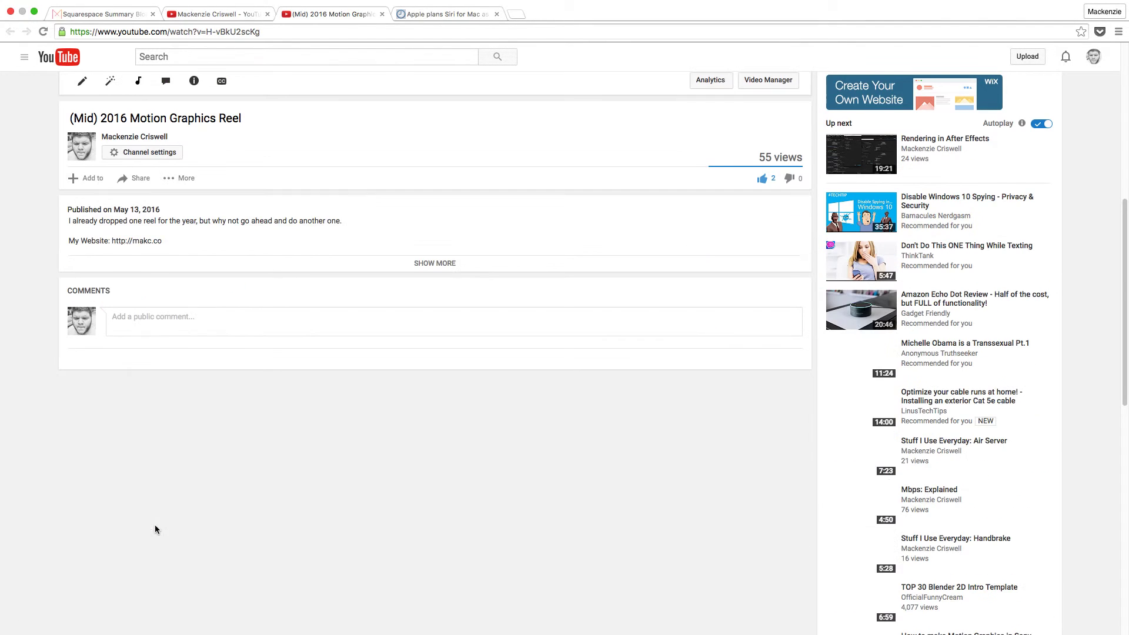
{"action": "left_click", "coordinate": [138, 181]}
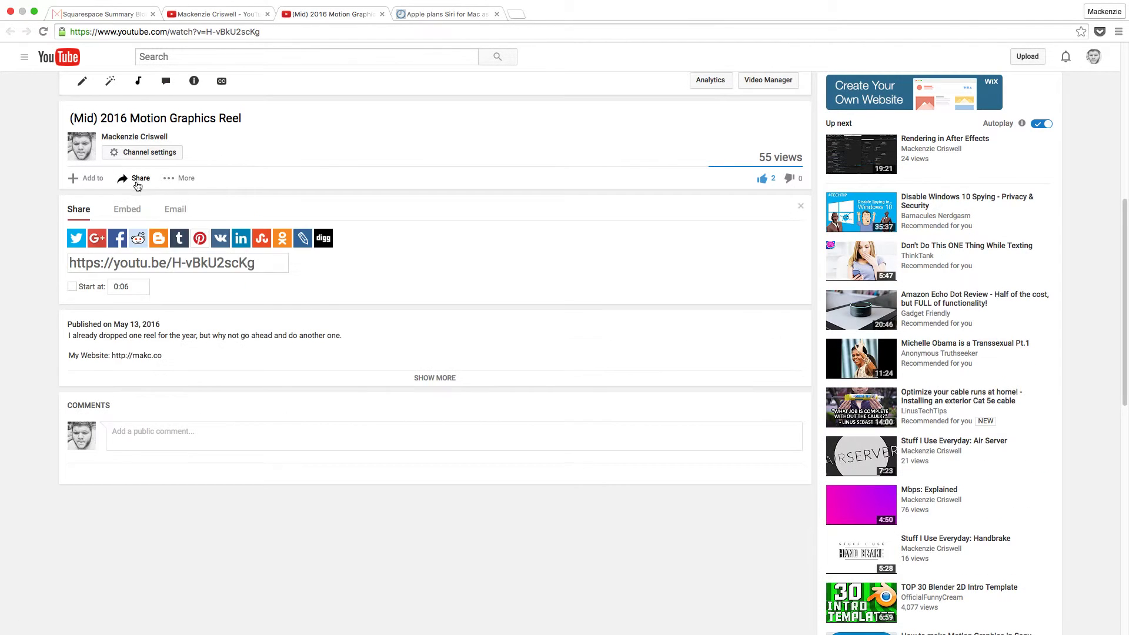
{"action": "left_click", "coordinate": [141, 260]}
{"action": "key", "text": "super+c"}
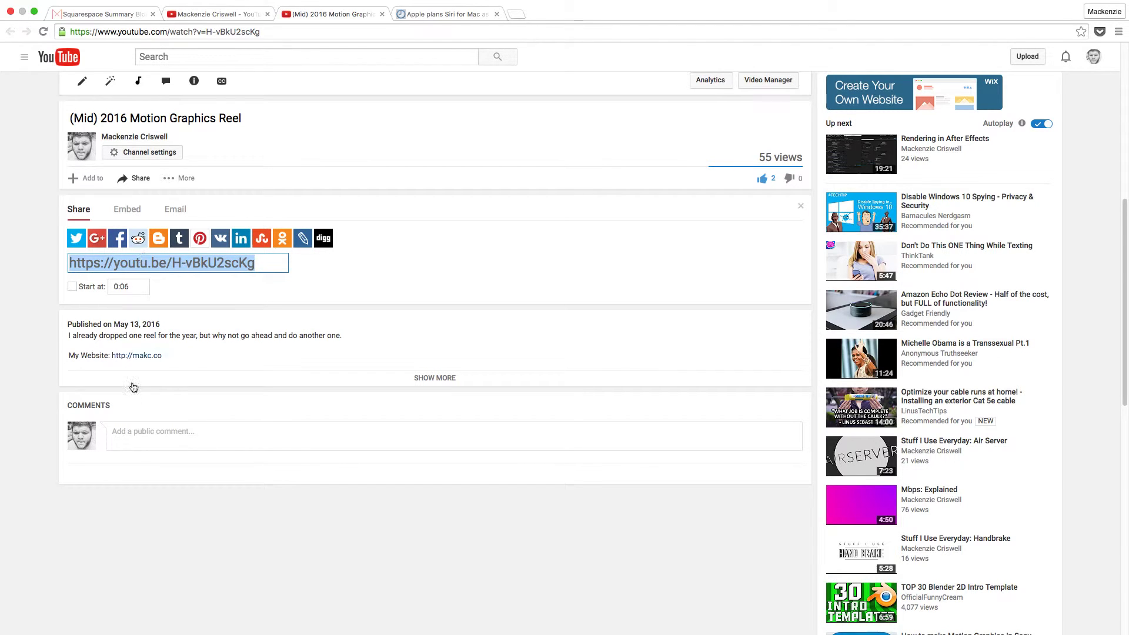
{"action": "left_click", "coordinate": [103, 17]}
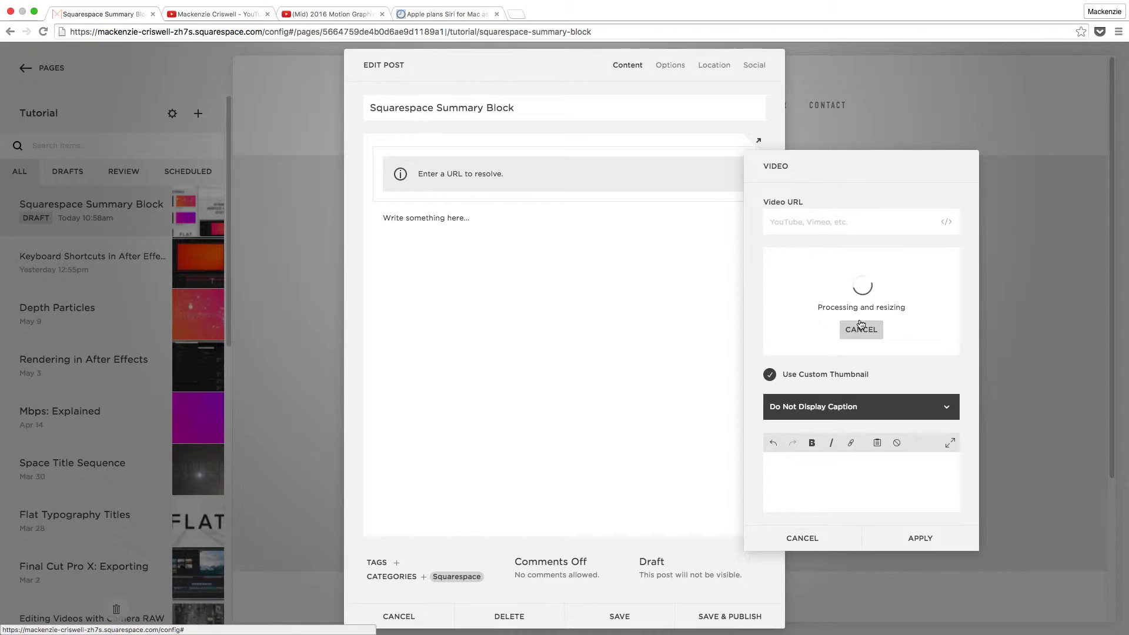
Paste the YouTube reel link as the video block's URL, apply it, and save the post.
{"action": "left_click", "coordinate": [859, 223]}
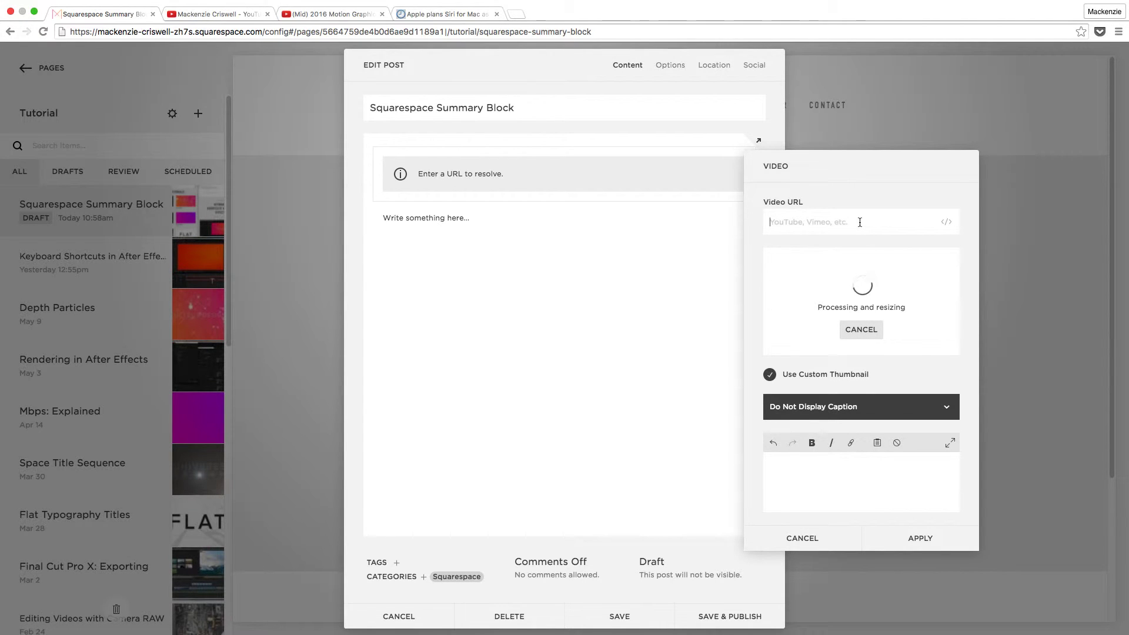
{"action": "key", "text": "super+v"}
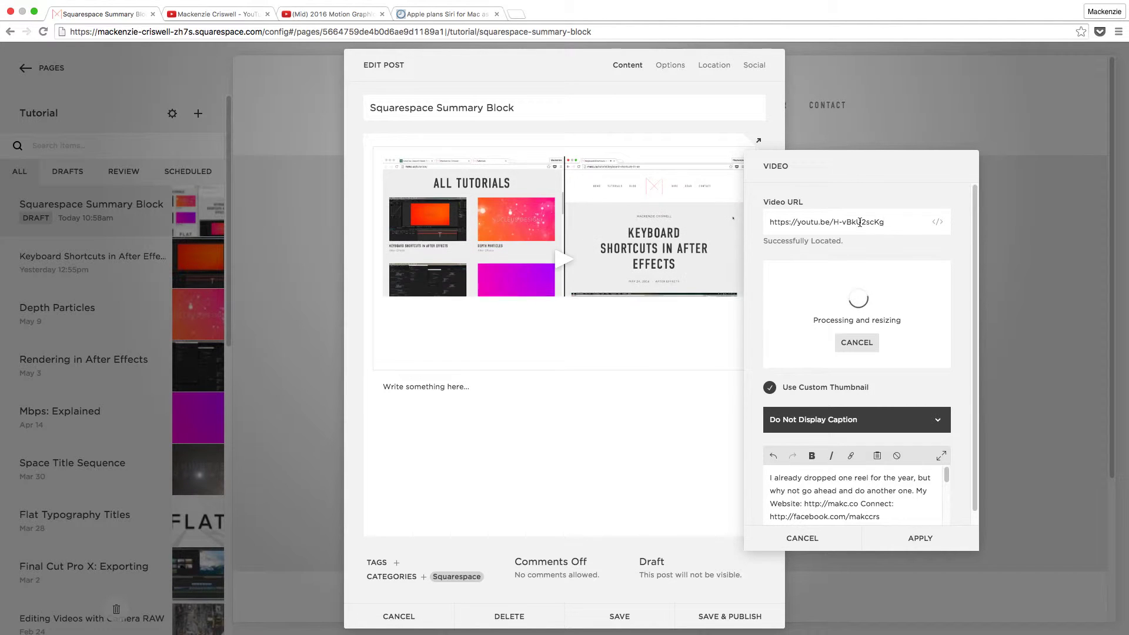
{"action": "left_click", "coordinate": [938, 539]}
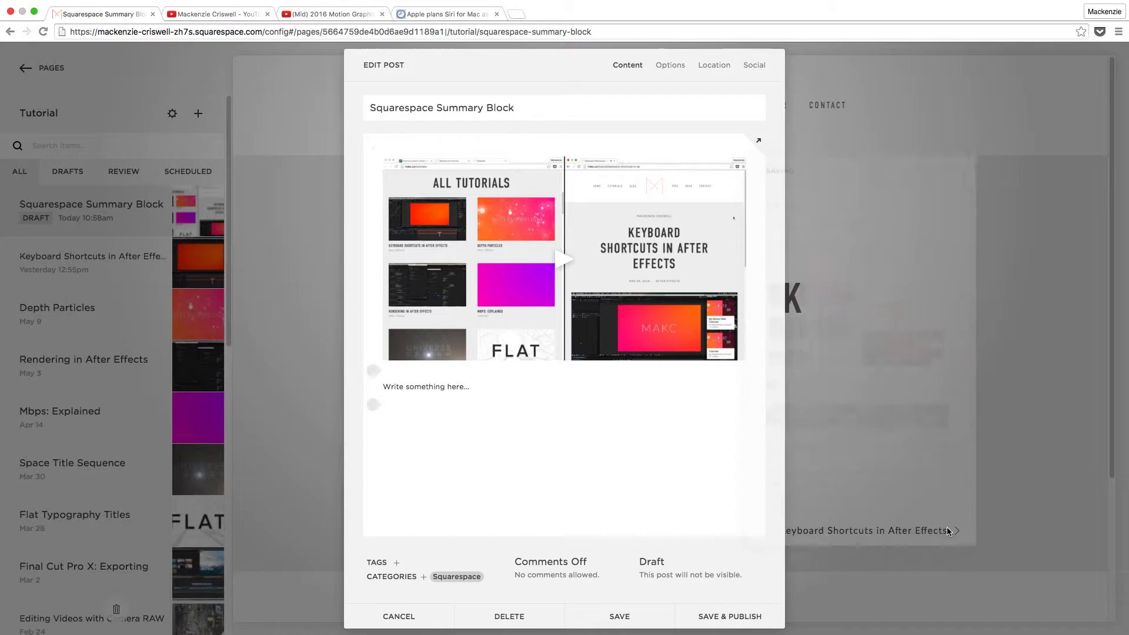
{"action": "left_click", "coordinate": [619, 616]}
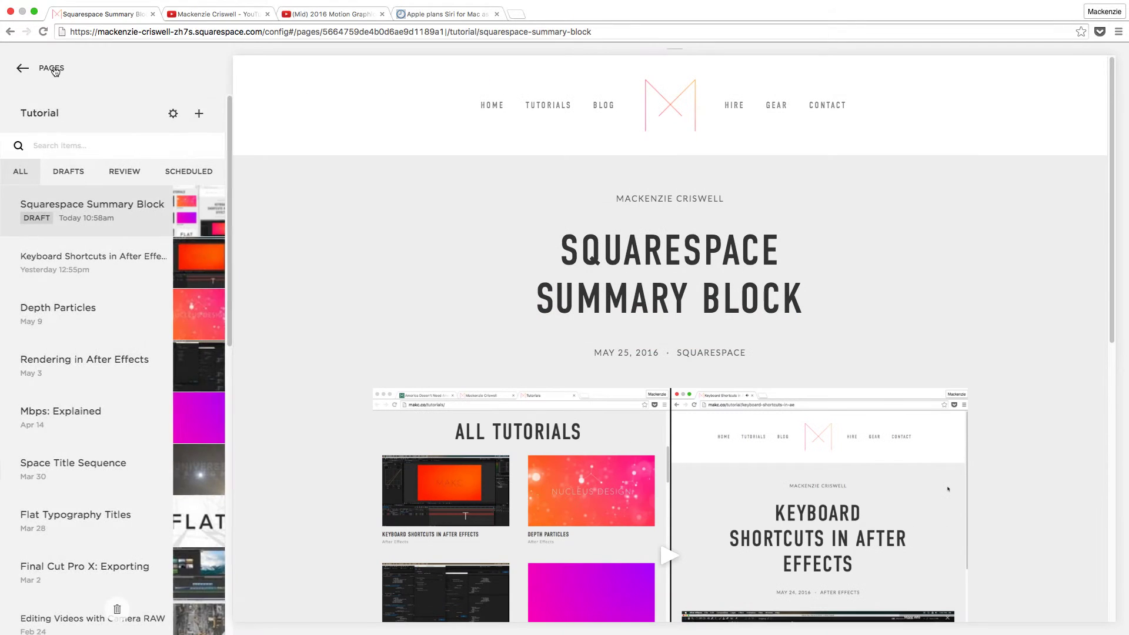
From Pages, add a basic page under Not Linked named 'Some Gibberish'.
{"action": "left_click", "coordinate": [26, 67]}
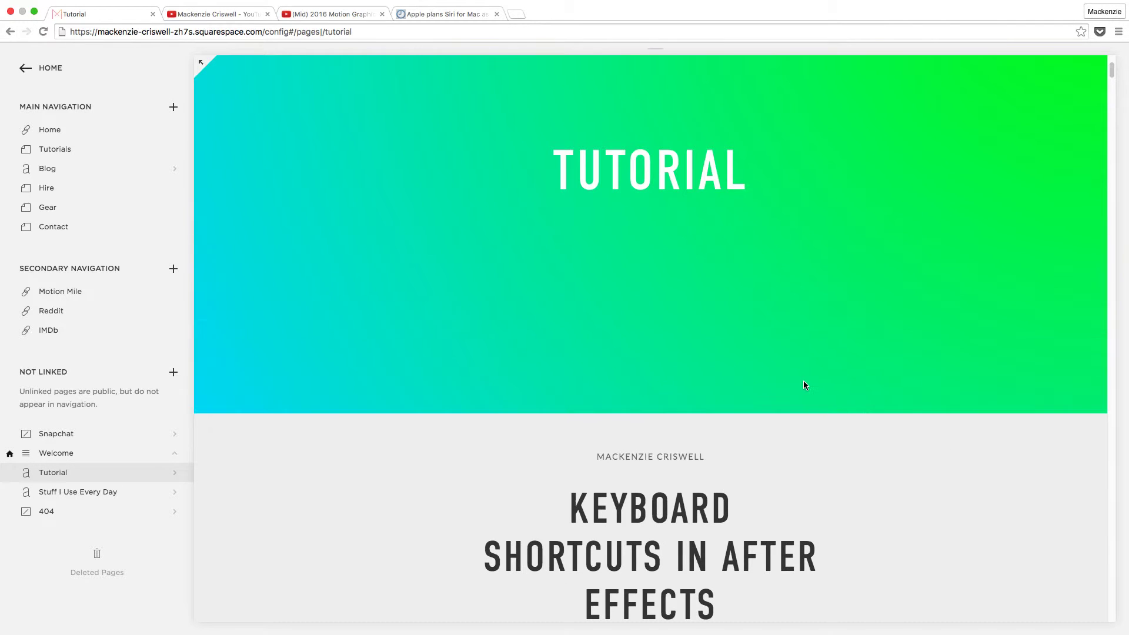
{"action": "left_click", "coordinate": [173, 372]}
{"action": "left_click", "coordinate": [227, 276]}
{"action": "type", "text": "Smoe"}
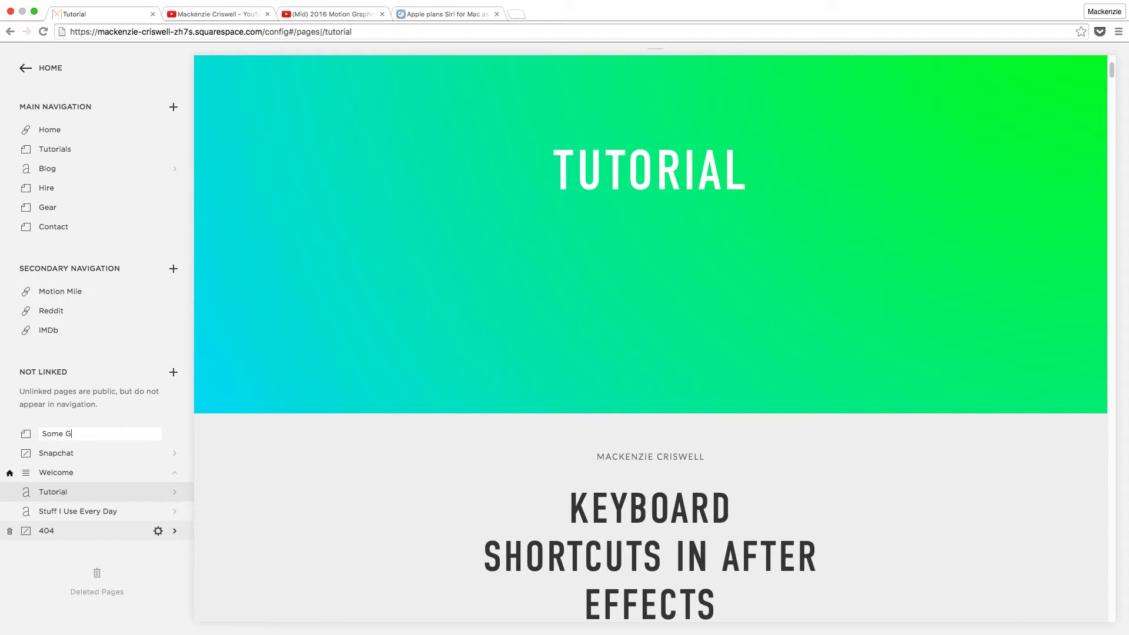
{"action": "type", "text": " Gibberish"}
{"action": "key", "text": "Return"}
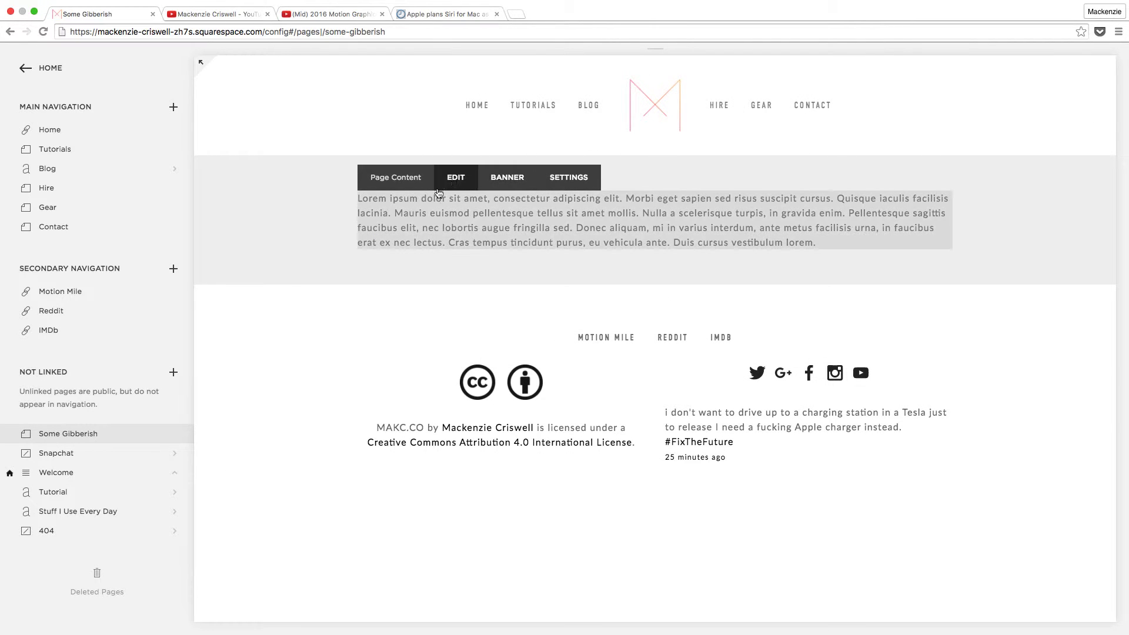
Replace the page's Lorem ipsum paragraph with the text 'All Tutorials'.
{"action": "left_click", "coordinate": [456, 177]}
{"action": "left_click", "coordinate": [750, 239]}
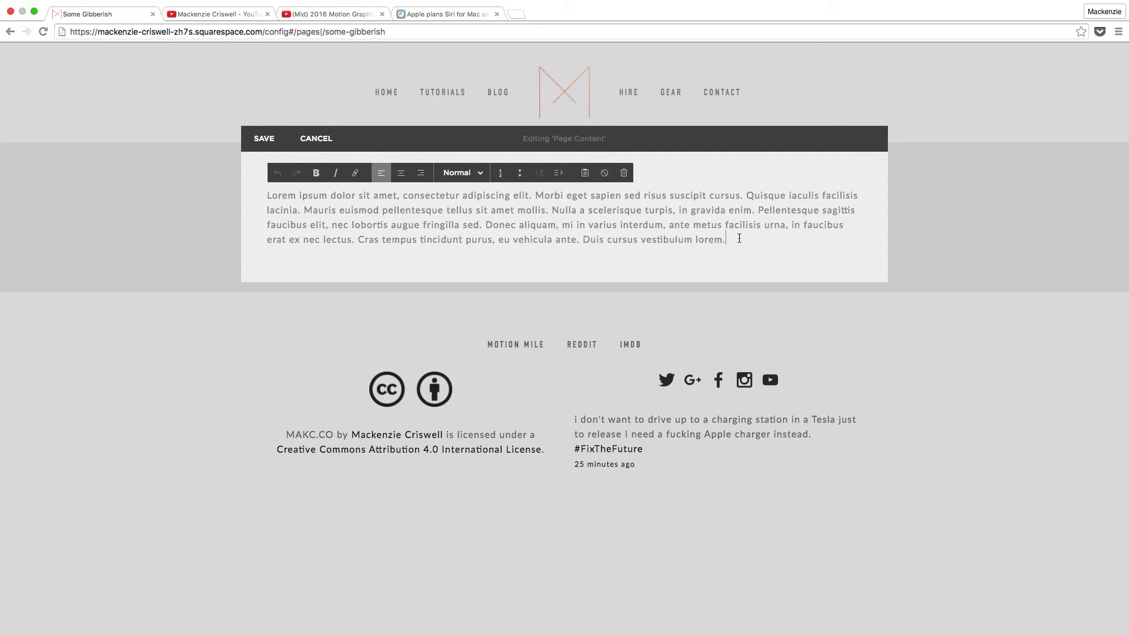
{"action": "key", "text": "super+a"}
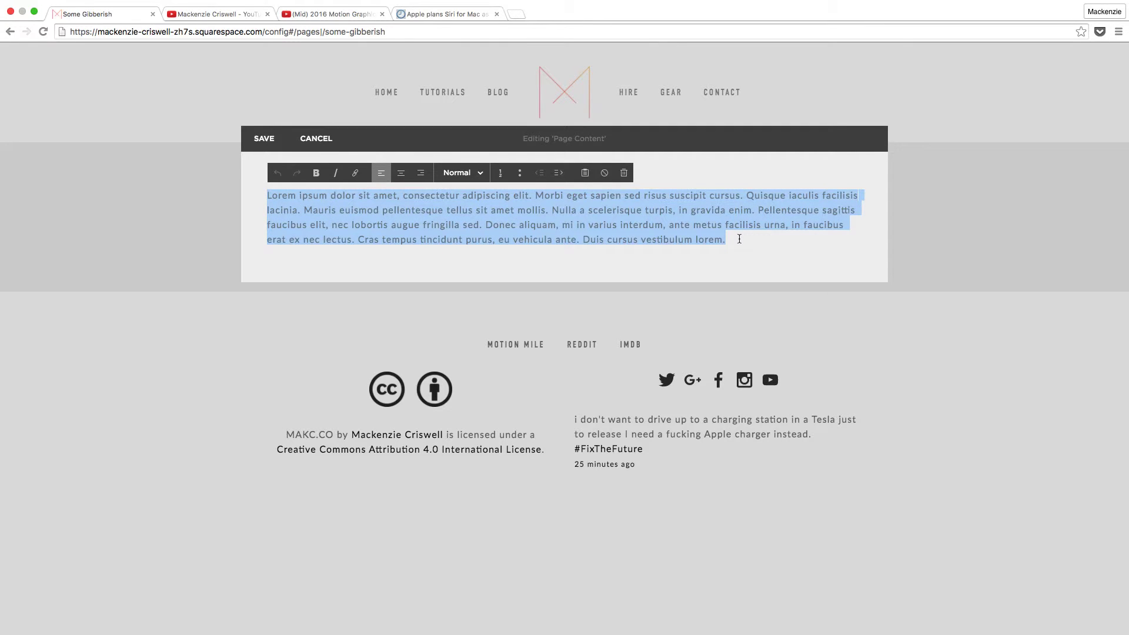
{"action": "type", "text": "ALL TUTORIALS"}
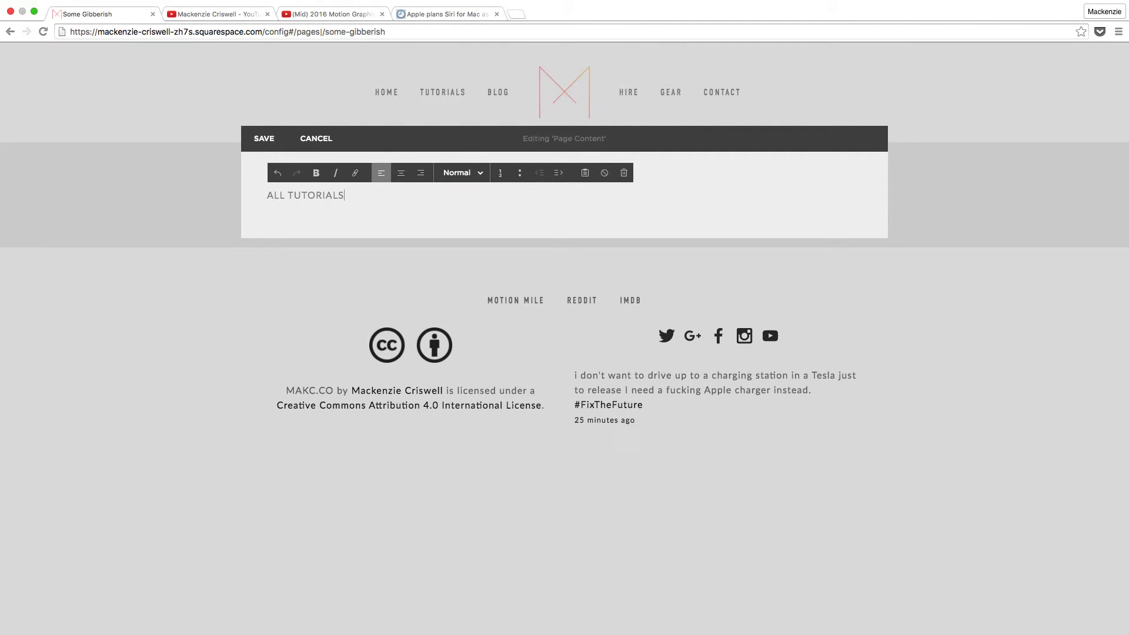
{"action": "key", "text": "super+a"}
{"action": "type", "text": "All Tutorials"}
Format the 'All Tutorials' text as a centred Heading 1.
{"action": "left_click", "coordinate": [465, 173]}
{"action": "left_click", "coordinate": [493, 196]}
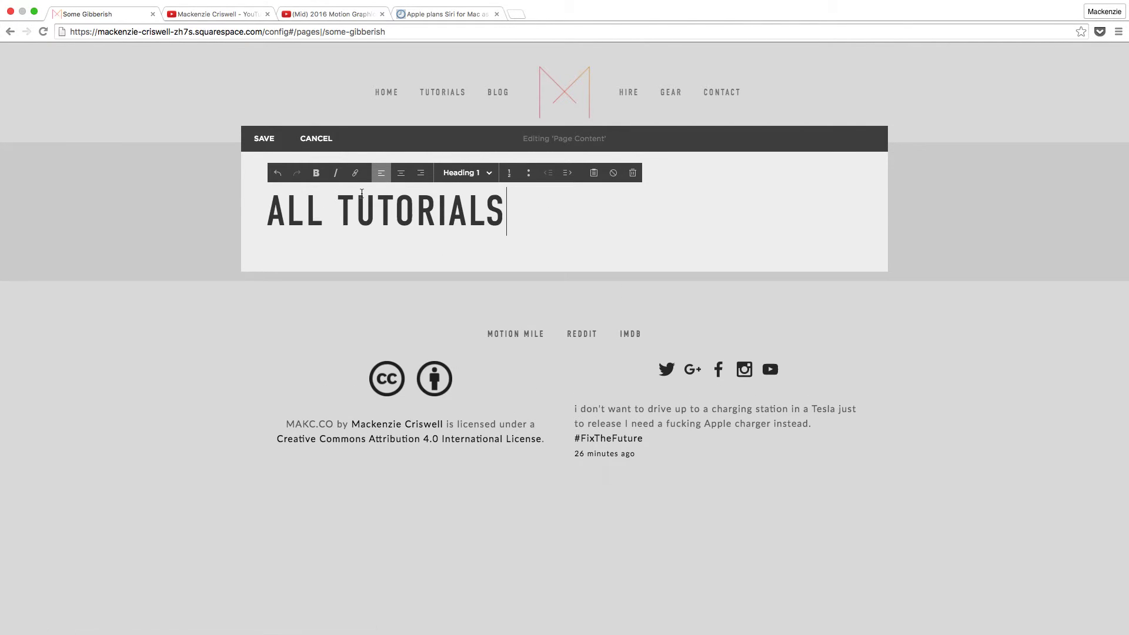
{"action": "left_click", "coordinate": [400, 172]}
{"action": "left_click", "coordinate": [962, 228]}
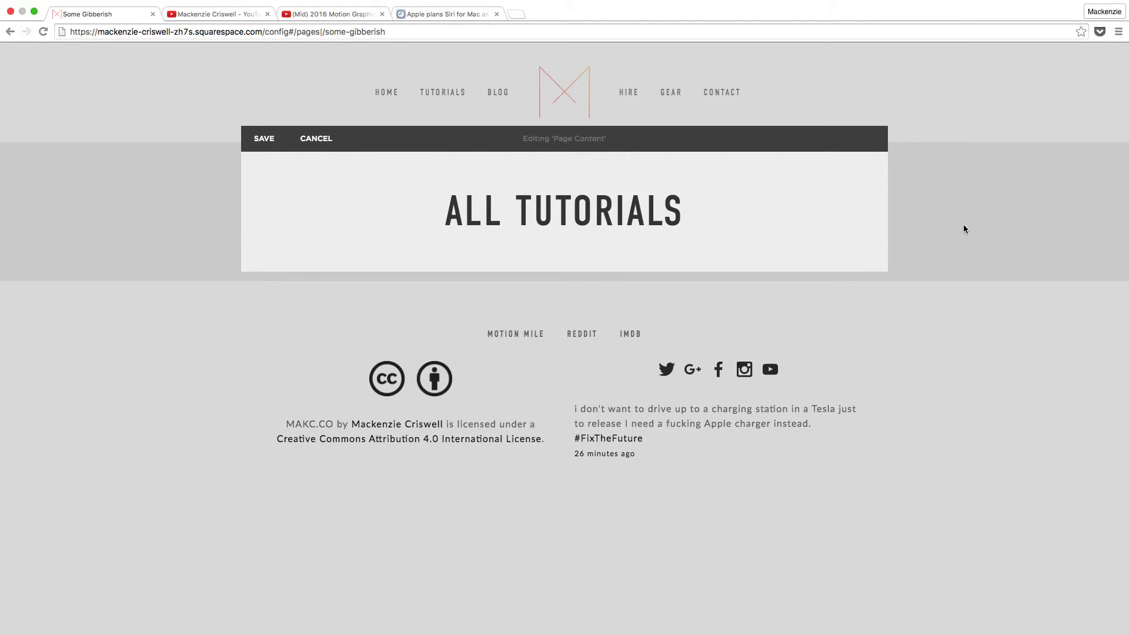
Add a Summary Grid block below the heading that draws from the Tutorial collection.
{"action": "left_click", "coordinate": [254, 245]}
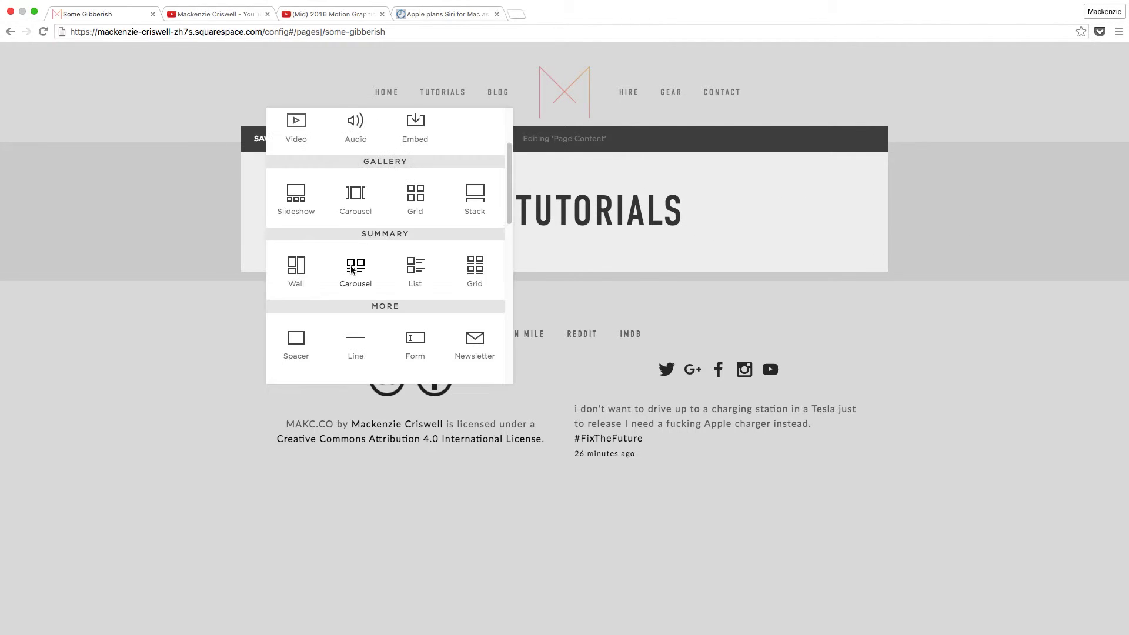
{"action": "left_click", "coordinate": [741, 214]}
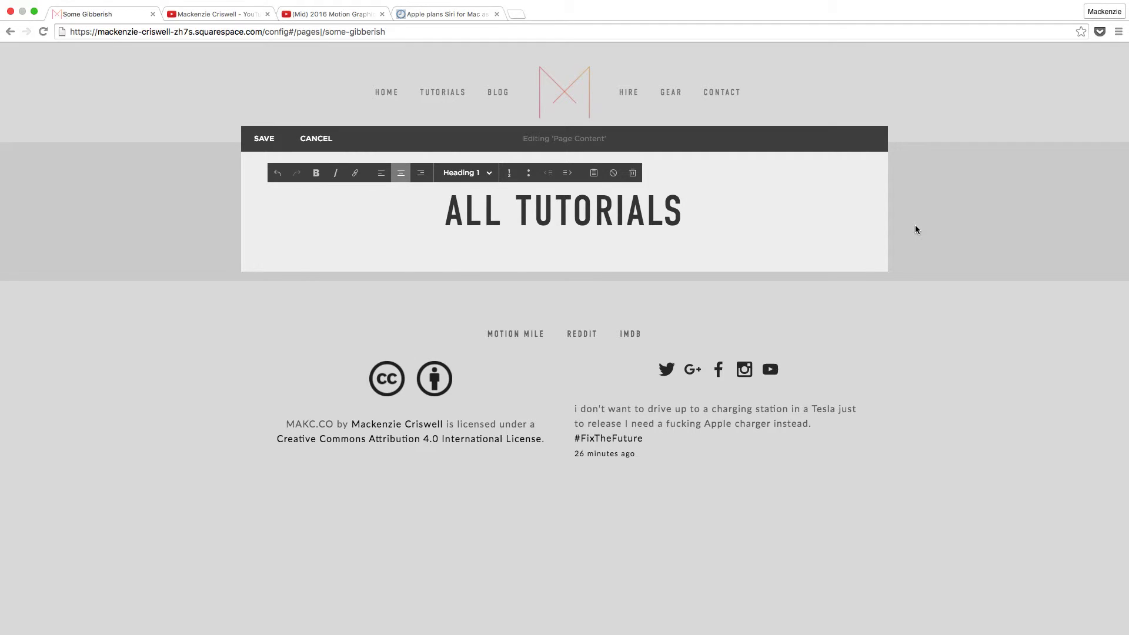
{"action": "left_click", "coordinate": [259, 248]}
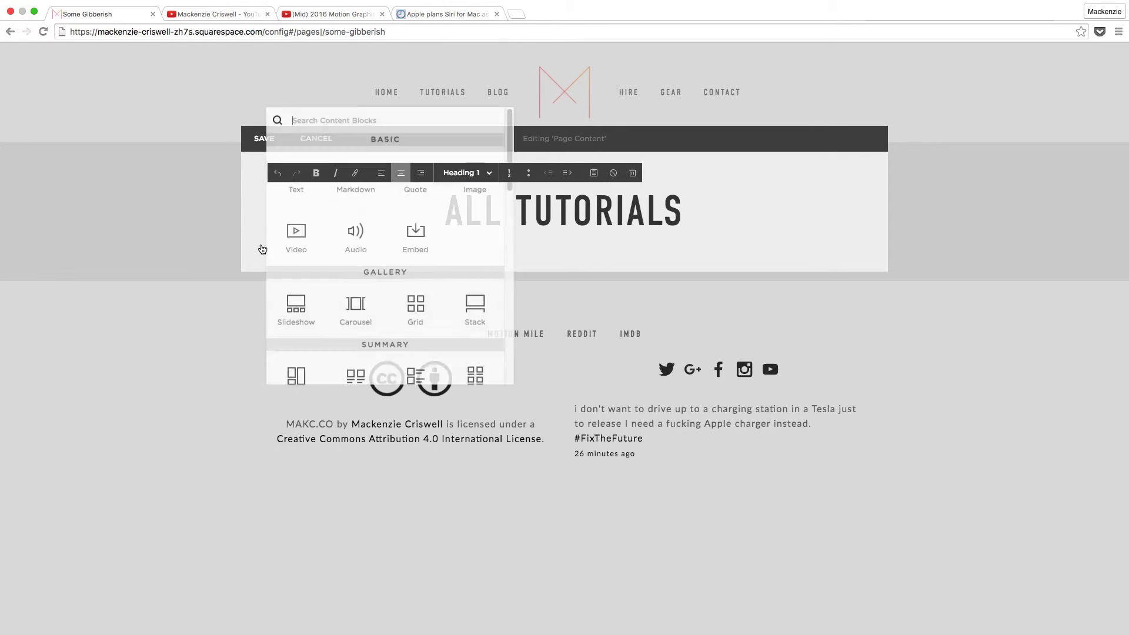
{"action": "scroll", "coordinate": [426, 282], "scroll_direction": "down", "scroll_amount": 5}
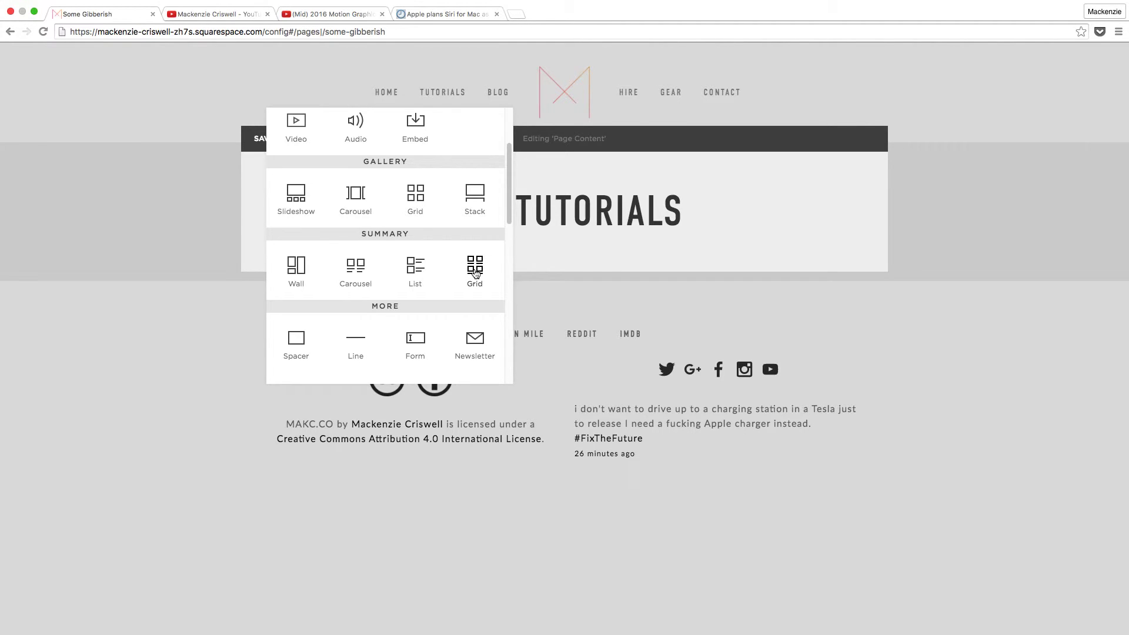
{"action": "left_click", "coordinate": [475, 269]}
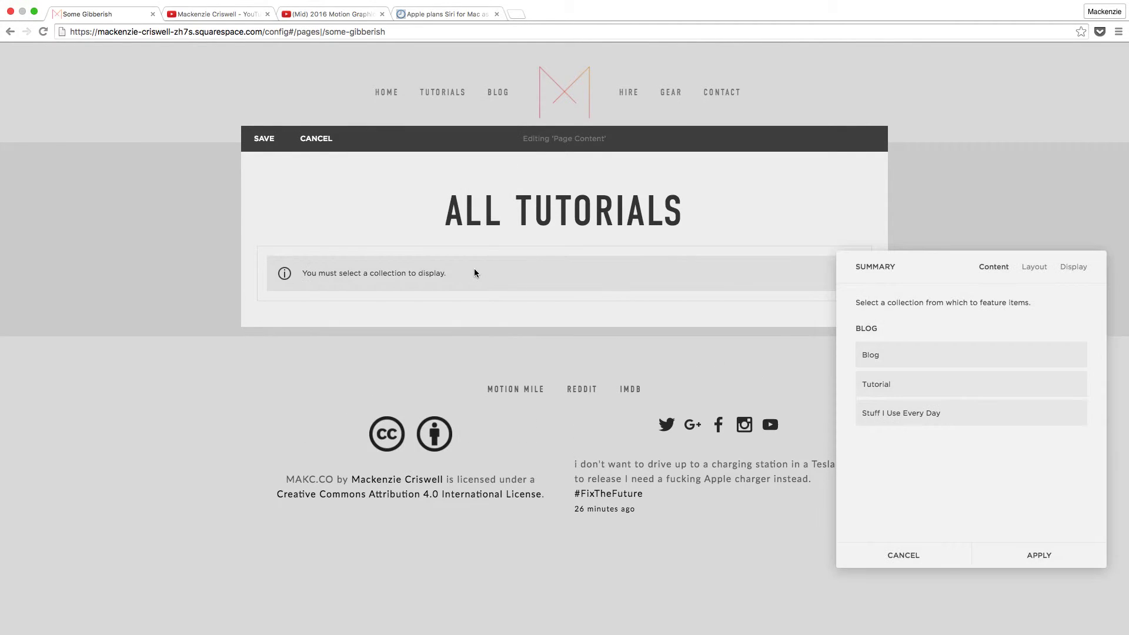
{"action": "left_click", "coordinate": [912, 393]}
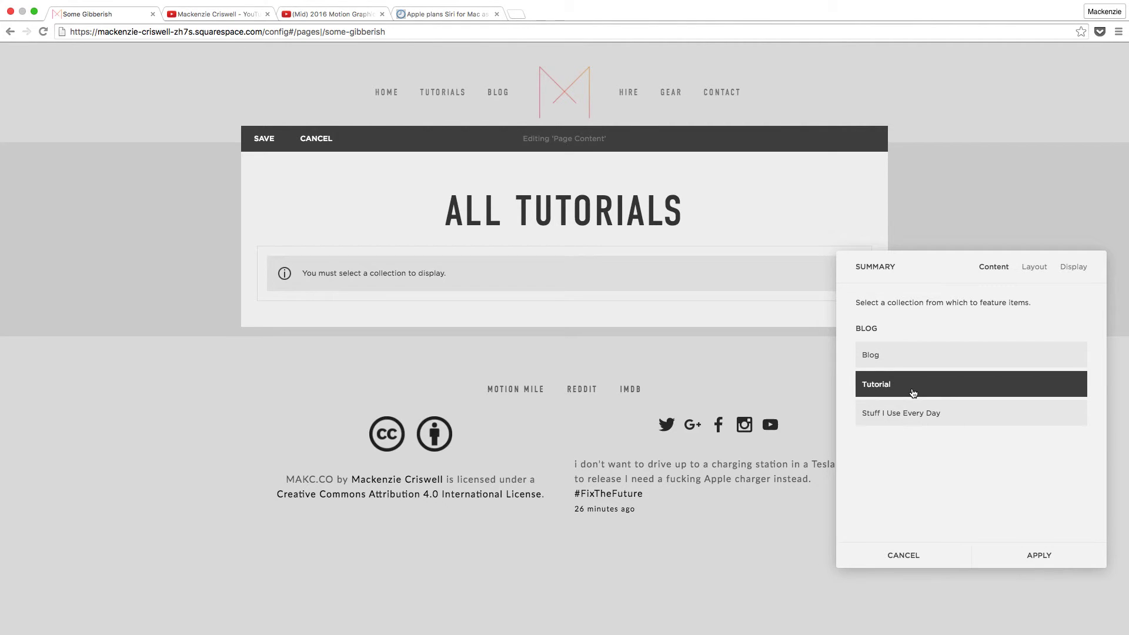
{"action": "scroll", "coordinate": [466, 385], "scroll_direction": "down", "scroll_amount": 15}
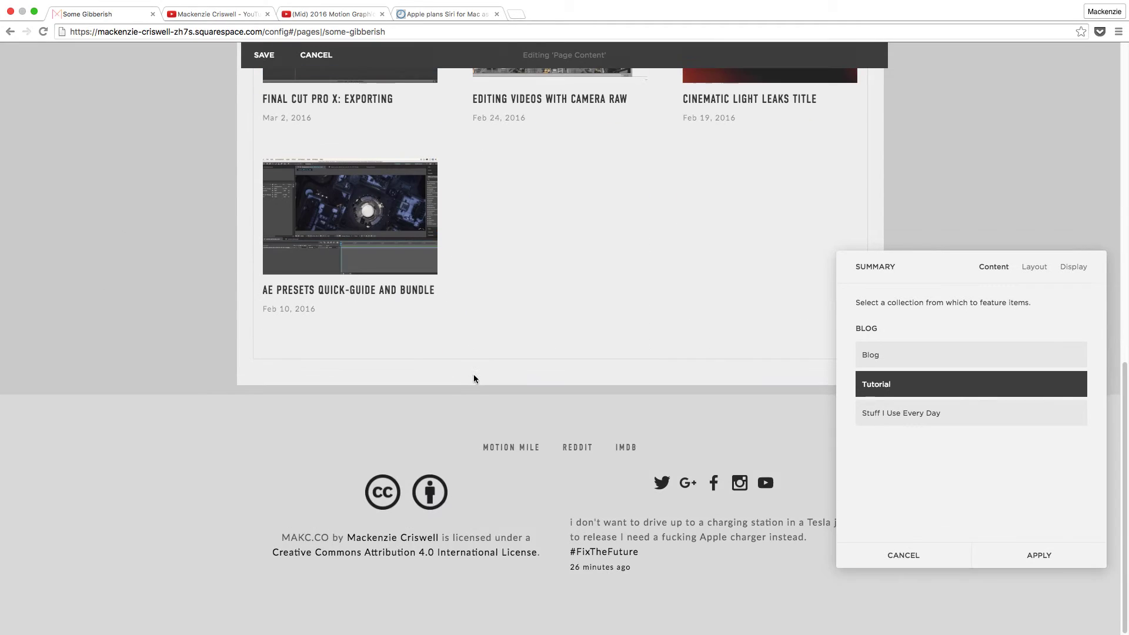
{"action": "scroll", "coordinate": [475, 354], "scroll_direction": "up", "scroll_amount": 15}
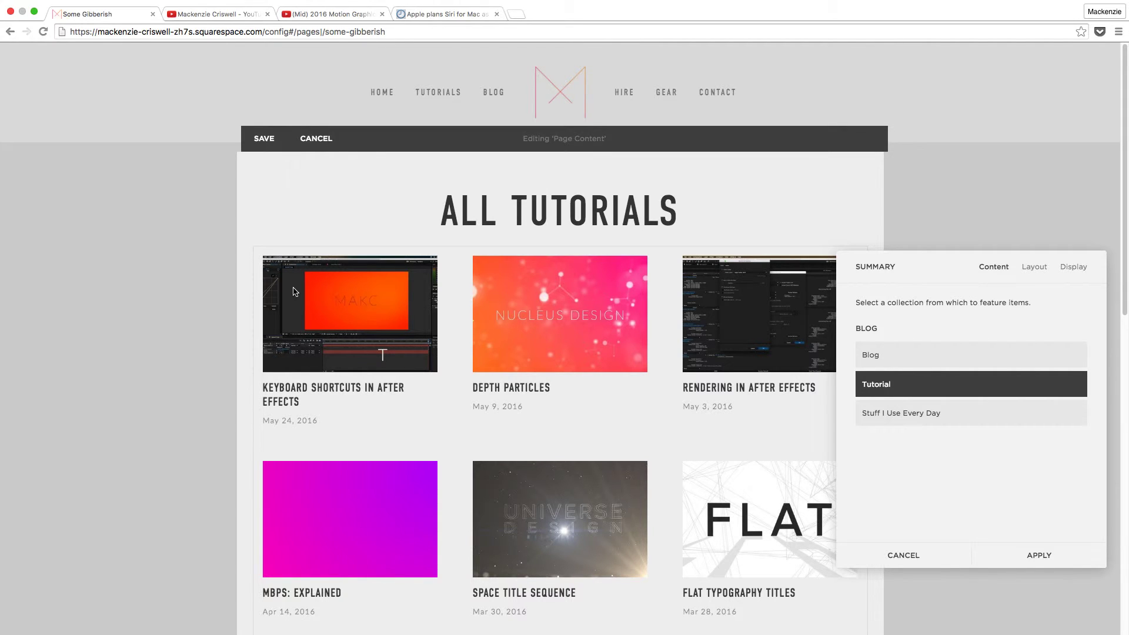
Set the grid's Column Width to 363 and Aspect Ratio to 16:9 Widescreen.
{"action": "left_click", "coordinate": [1034, 267]}
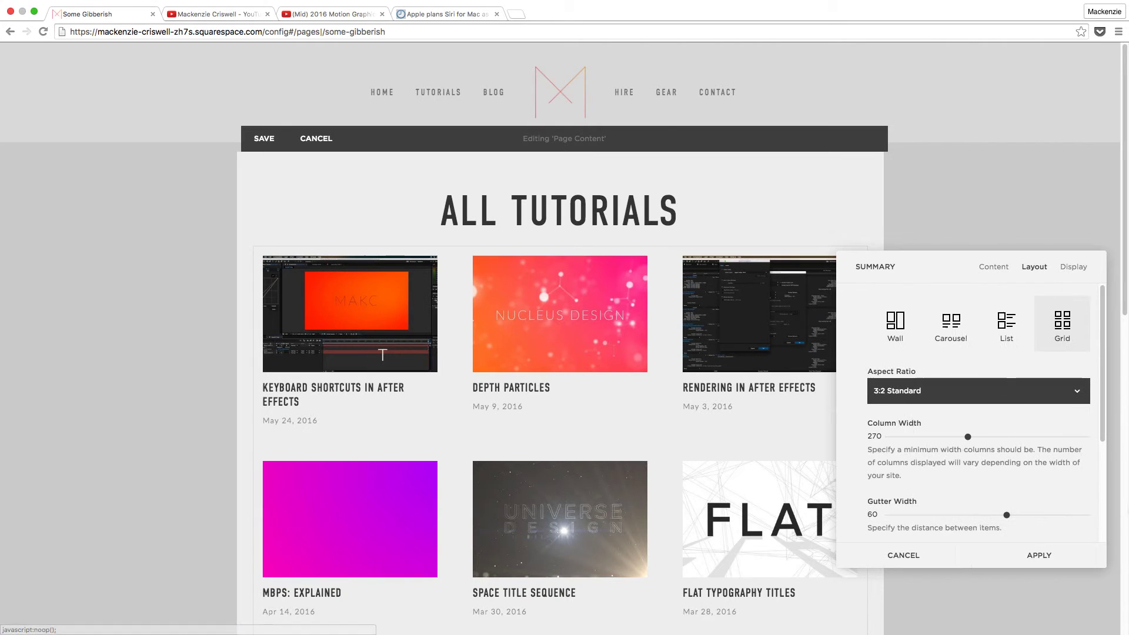
{"action": "scroll", "coordinate": [944, 428], "scroll_direction": "down", "scroll_amount": 3}
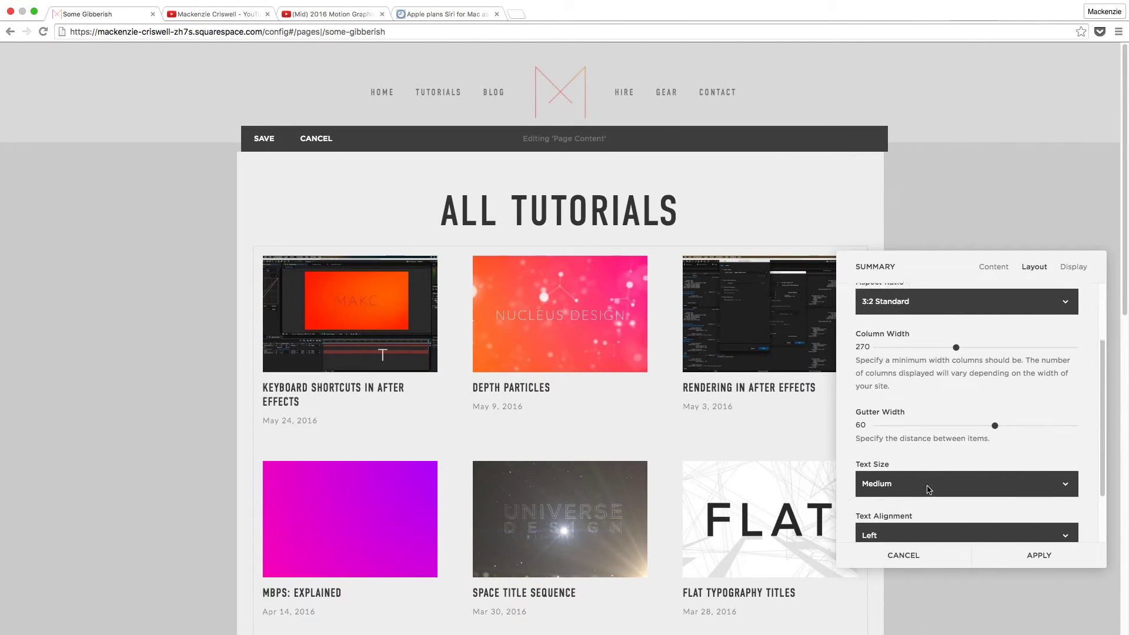
{"action": "scroll", "coordinate": [929, 490], "scroll_direction": "up", "scroll_amount": 3}
{"action": "left_click_drag", "start_coordinate": [956, 436], "coordinate": [990, 437]}
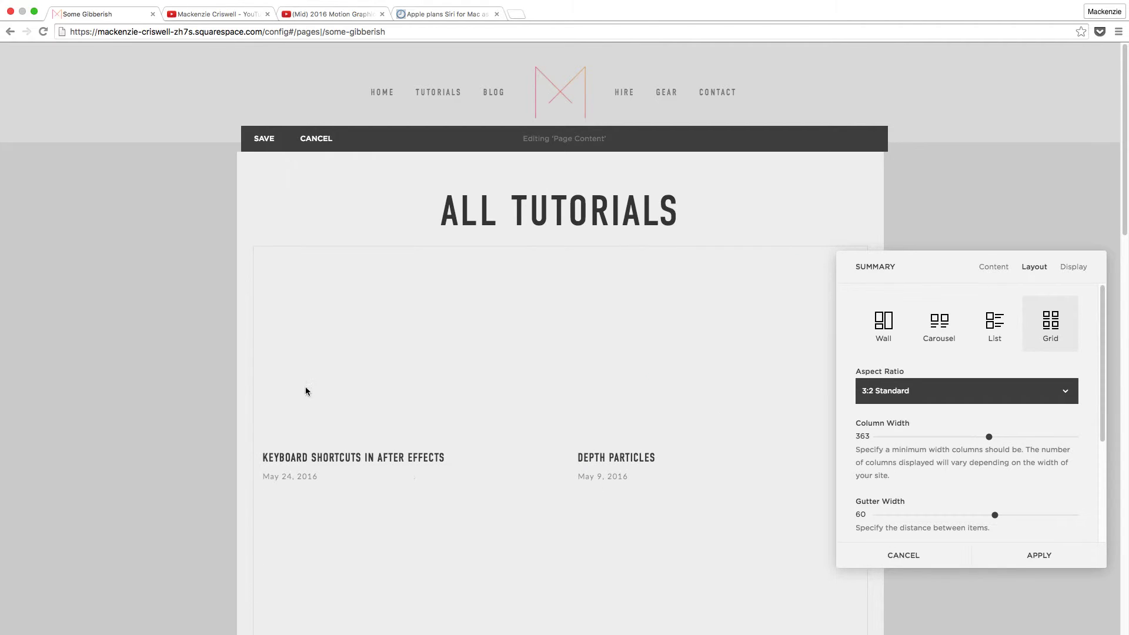
{"action": "scroll", "coordinate": [444, 453], "scroll_direction": "down", "scroll_amount": 5}
{"action": "scroll", "coordinate": [442, 455], "scroll_direction": "up", "scroll_amount": 5}
{"action": "left_click", "coordinate": [935, 391]}
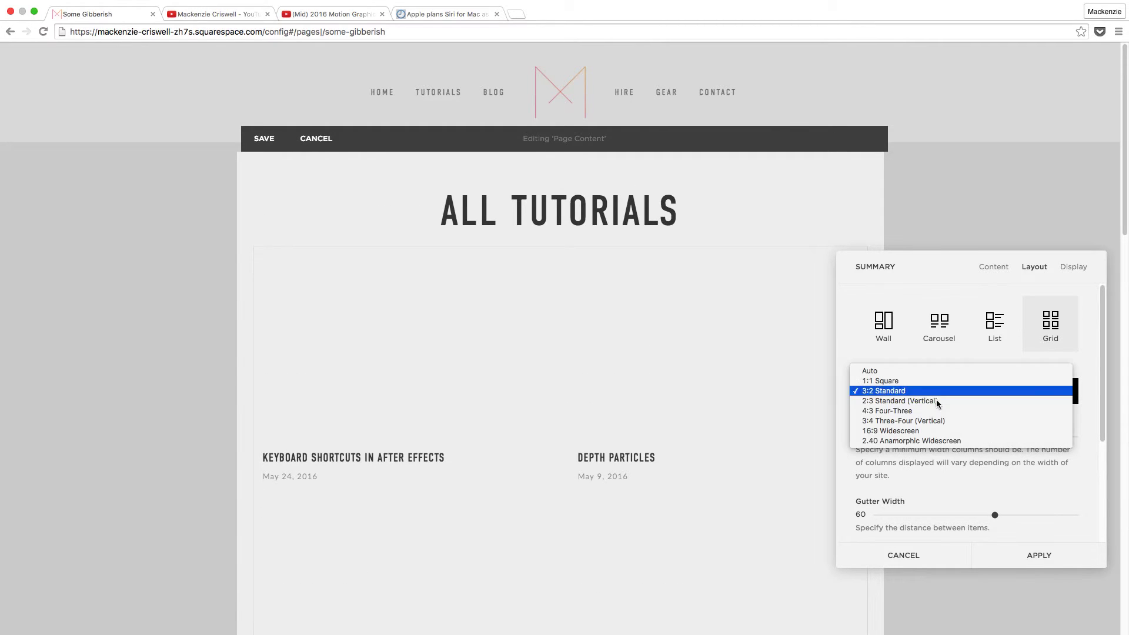
{"action": "left_click", "coordinate": [915, 434]}
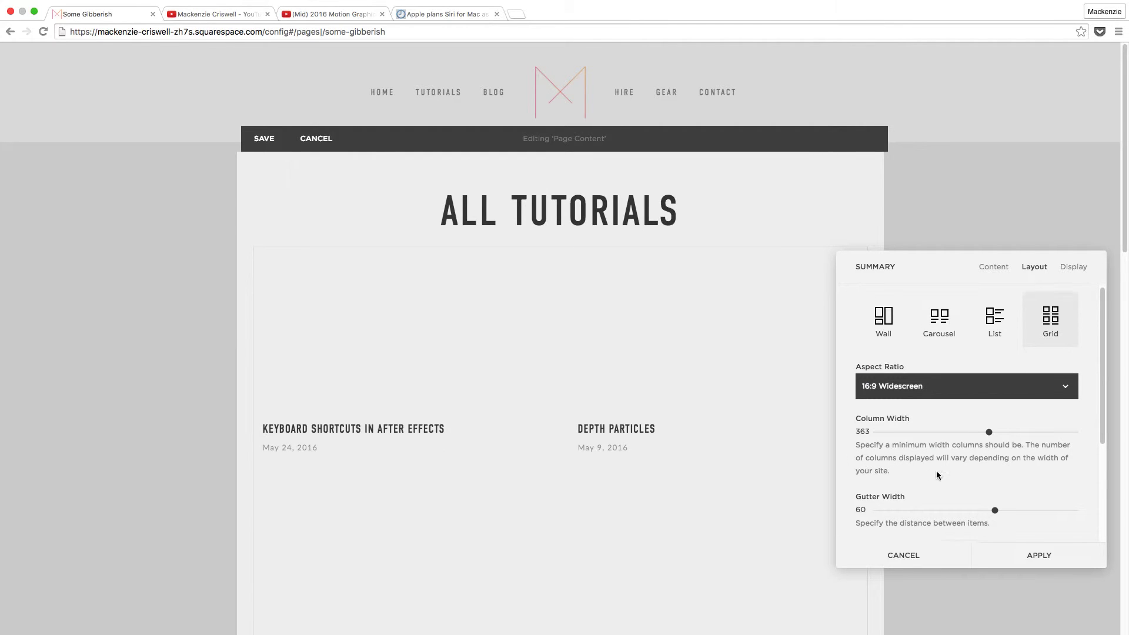
Reduce the Gutter Width to 41 and set Text Alignment to Center.
{"action": "scroll", "coordinate": [935, 471], "scroll_direction": "down", "scroll_amount": 3}
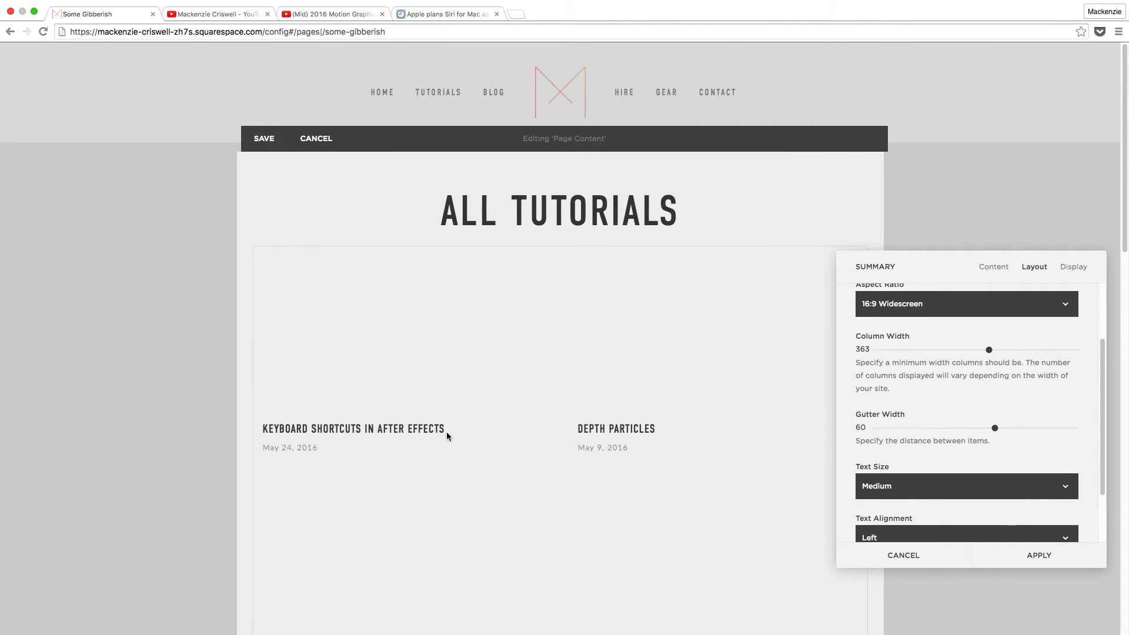
{"action": "left_click_drag", "start_coordinate": [990, 431], "coordinate": [956, 429]}
{"action": "scroll", "coordinate": [991, 428], "scroll_direction": "down", "scroll_amount": 2}
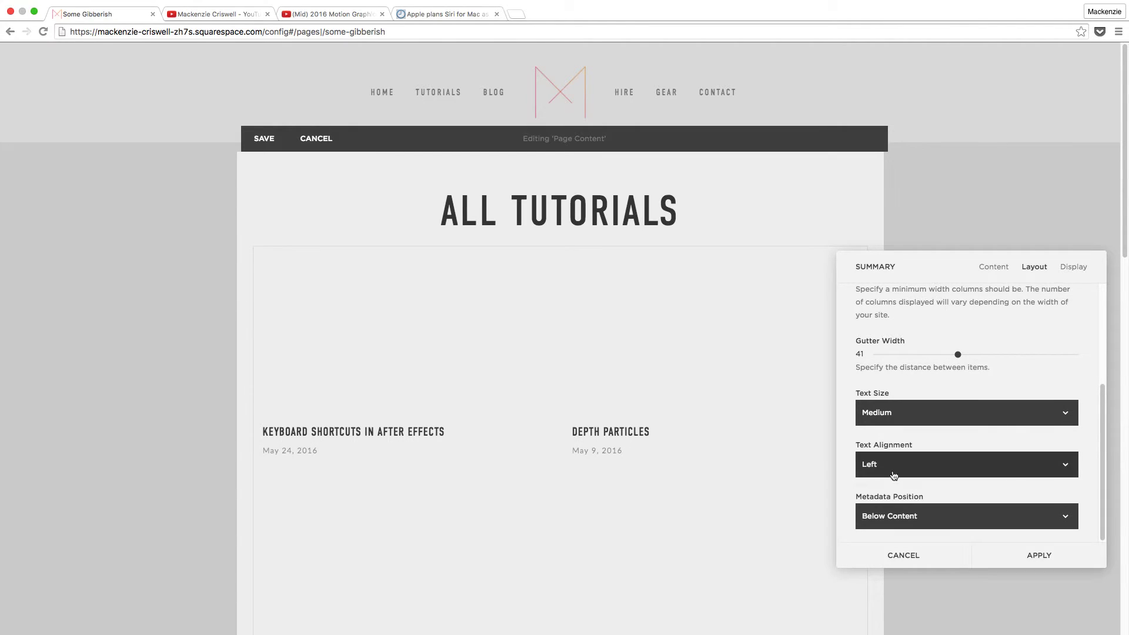
{"action": "left_click", "coordinate": [900, 467]}
{"action": "left_click", "coordinate": [915, 464]}
{"action": "left_click", "coordinate": [917, 478]}
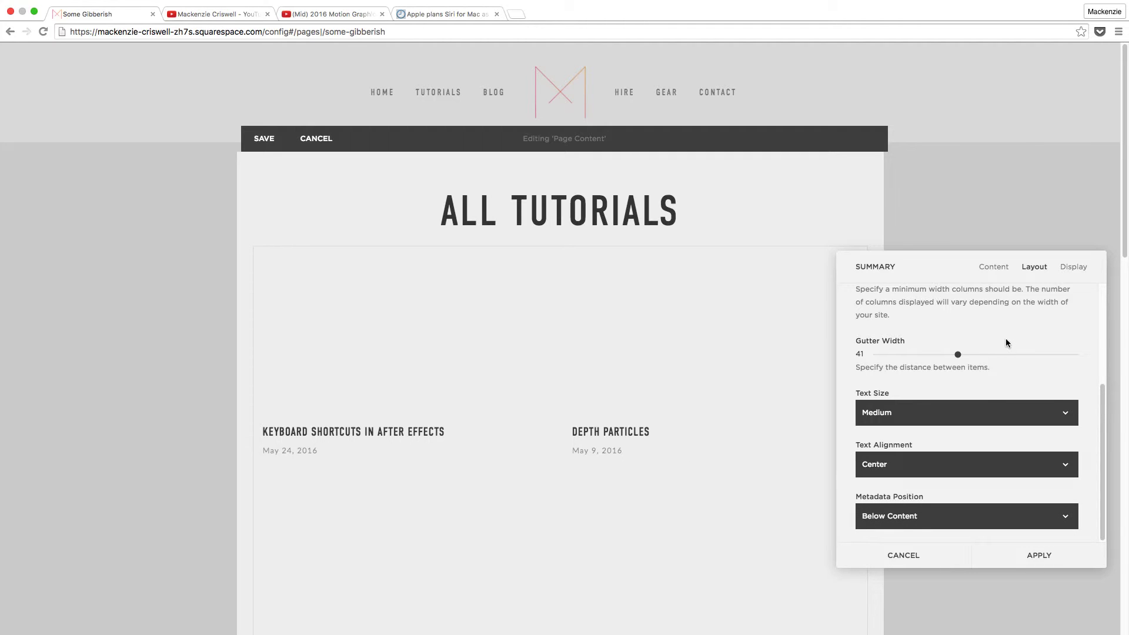
Set the summary block's Primary Metadata to Category instead of date.
{"action": "left_click", "coordinate": [1085, 265]}
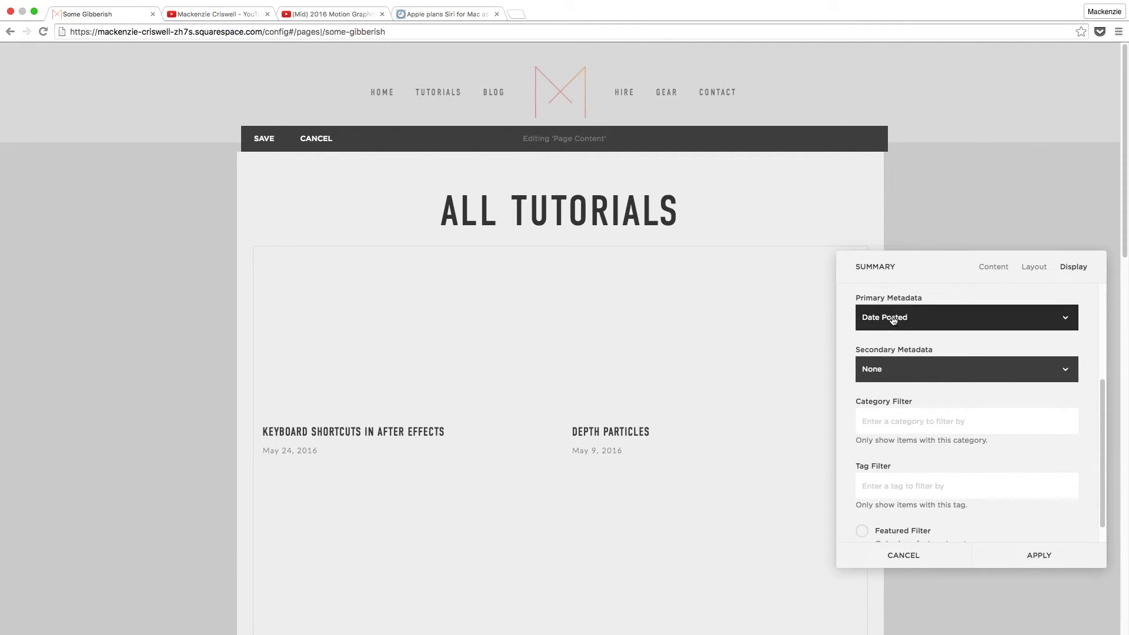
{"action": "left_click", "coordinate": [939, 321]}
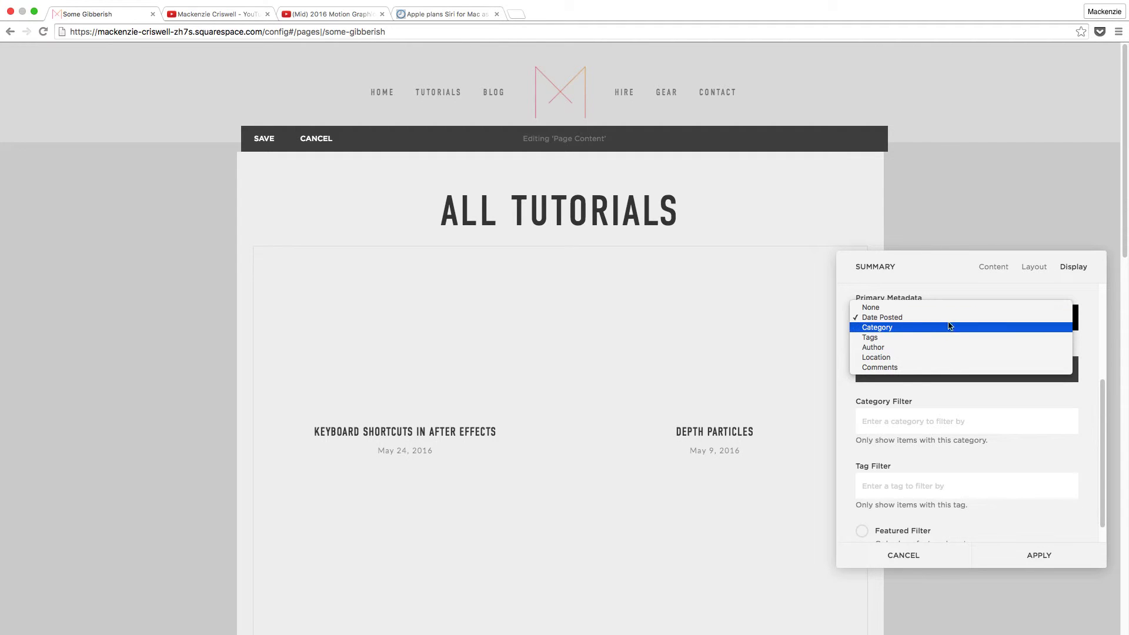
{"action": "left_click", "coordinate": [903, 328]}
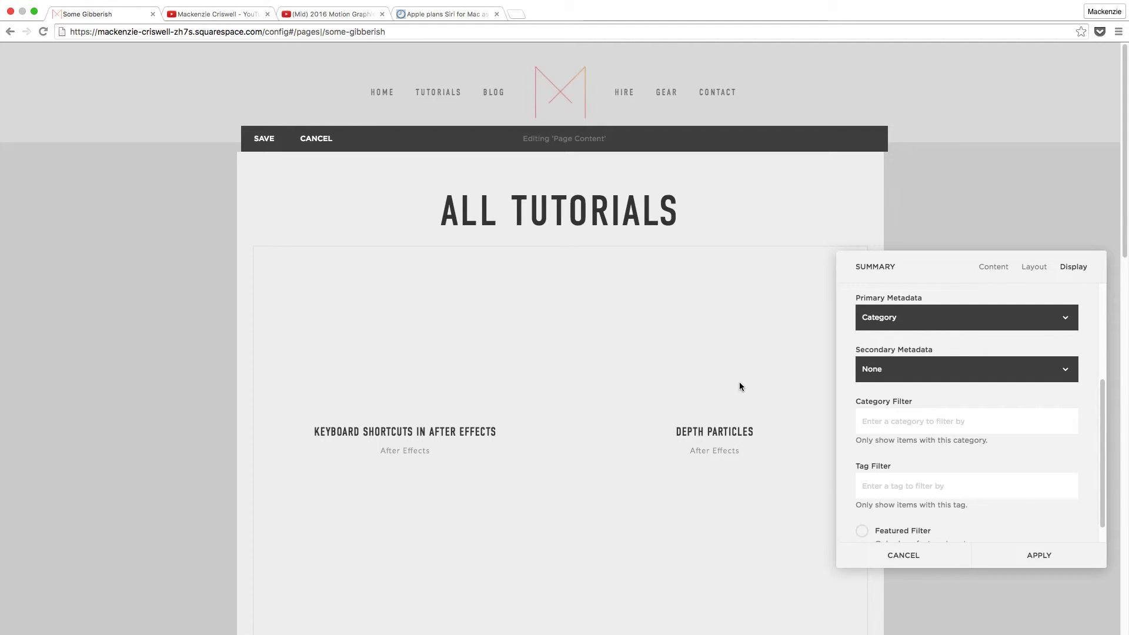
{"action": "scroll", "coordinate": [396, 487], "scroll_direction": "down", "scroll_amount": 5}
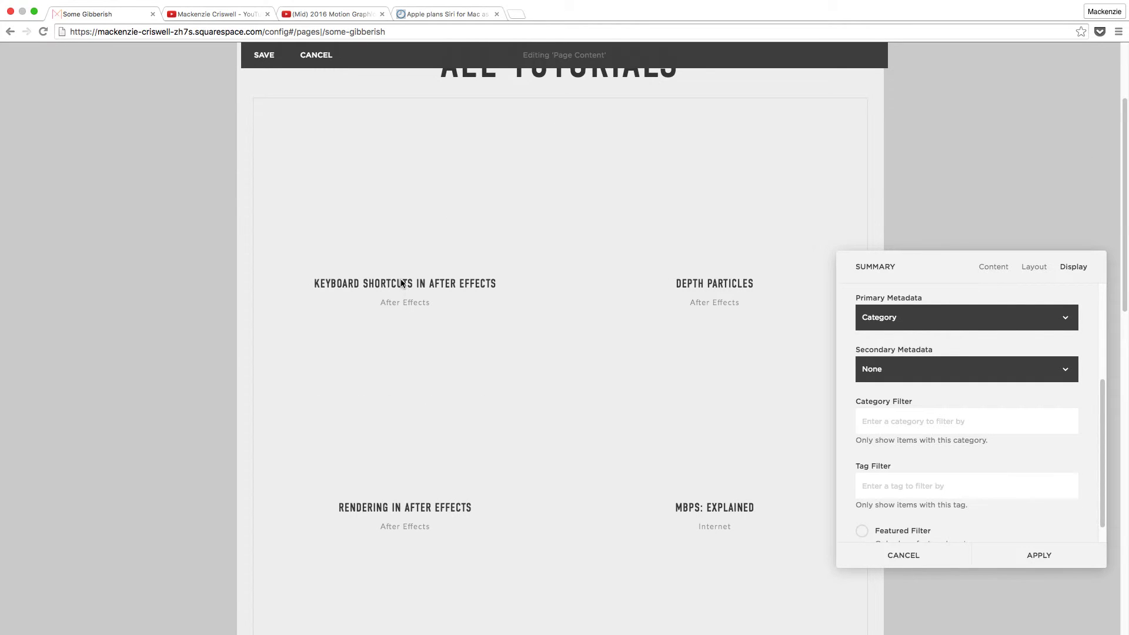
{"action": "scroll", "coordinate": [573, 479], "scroll_direction": "down", "scroll_amount": 4}
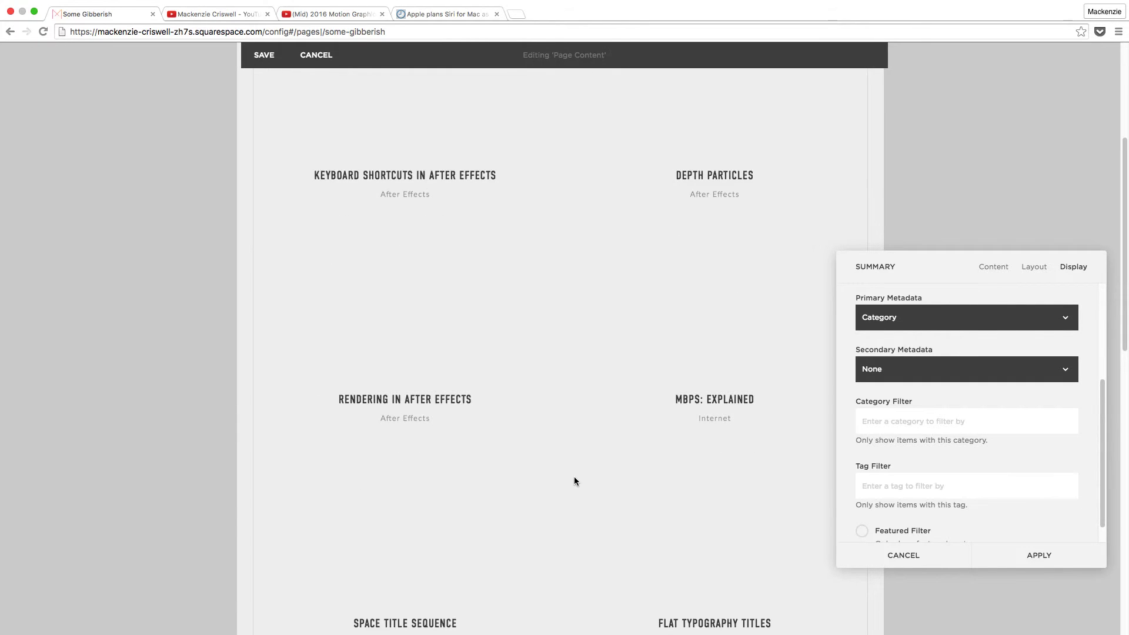
{"action": "scroll", "coordinate": [514, 406], "scroll_direction": "up", "scroll_amount": 9}
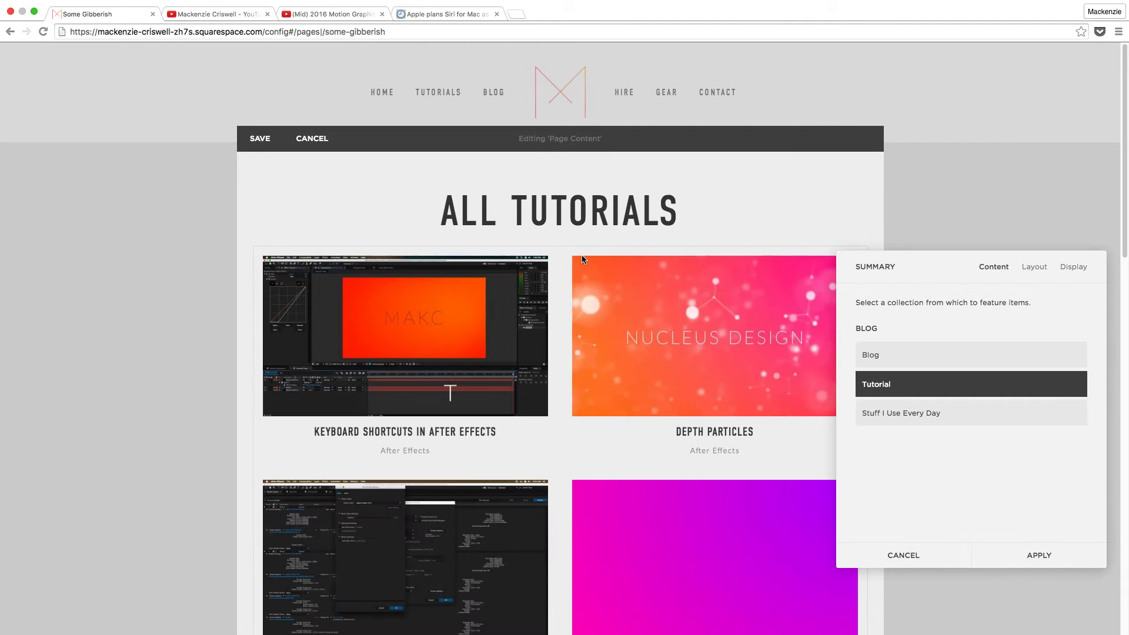
{"action": "scroll", "coordinate": [601, 308], "scroll_direction": "down", "scroll_amount": 15}
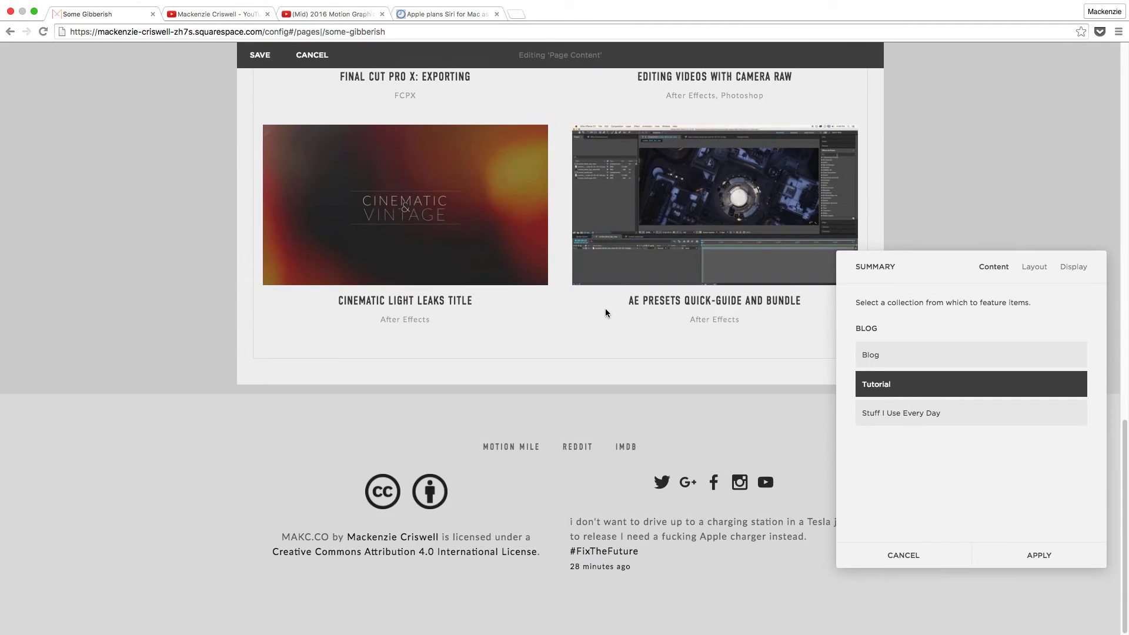
{"action": "scroll", "coordinate": [604, 308], "scroll_direction": "up", "scroll_amount": 15}
Raise Number of Items to 30, cancel the Review Changes prompt, and apply the settings.
{"action": "left_click", "coordinate": [1075, 266]}
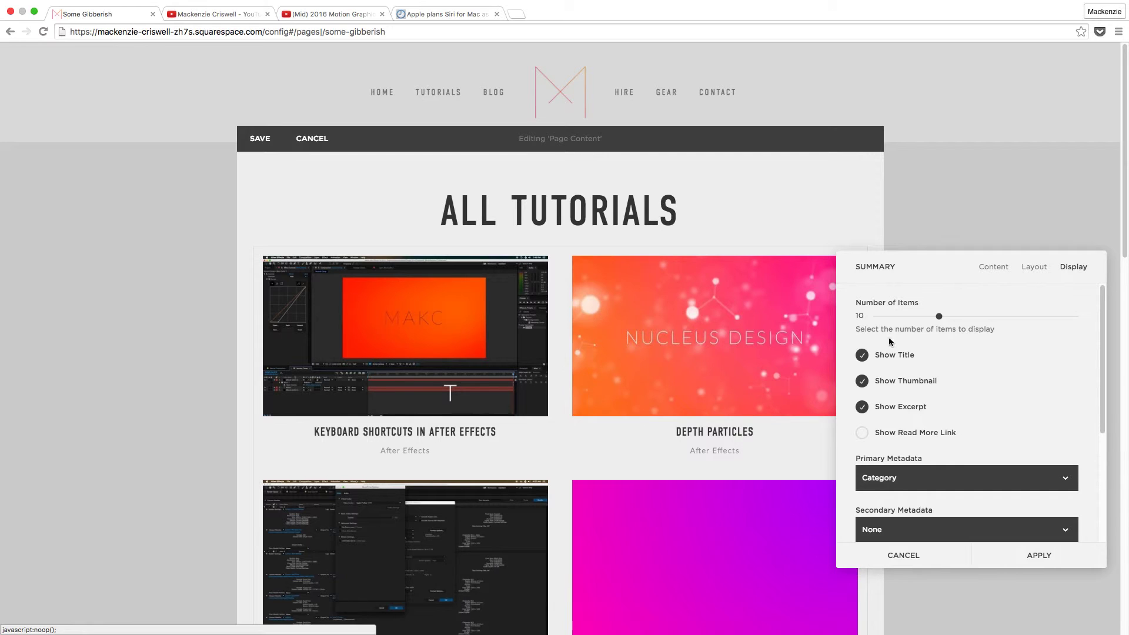
{"action": "left_click_drag", "start_coordinate": [938, 317], "coordinate": [1078, 316]}
{"action": "left_click", "coordinate": [645, 286]}
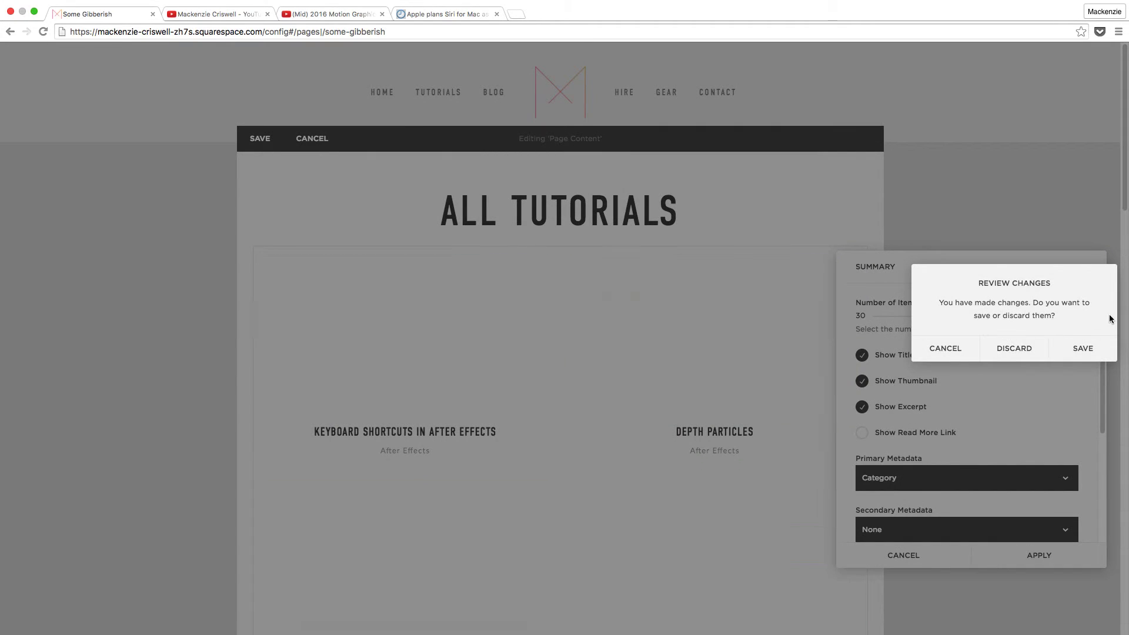
{"action": "left_click", "coordinate": [964, 351]}
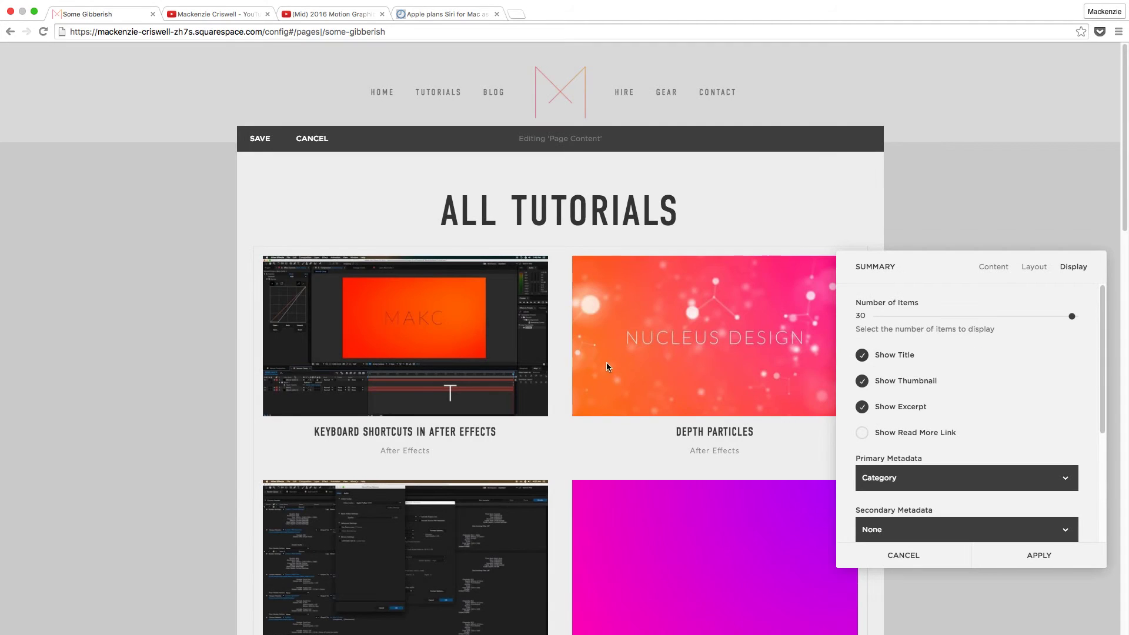
{"action": "scroll", "coordinate": [609, 362], "scroll_direction": "down", "scroll_amount": 15}
{"action": "scroll", "coordinate": [624, 375], "scroll_direction": "down", "scroll_amount": 3}
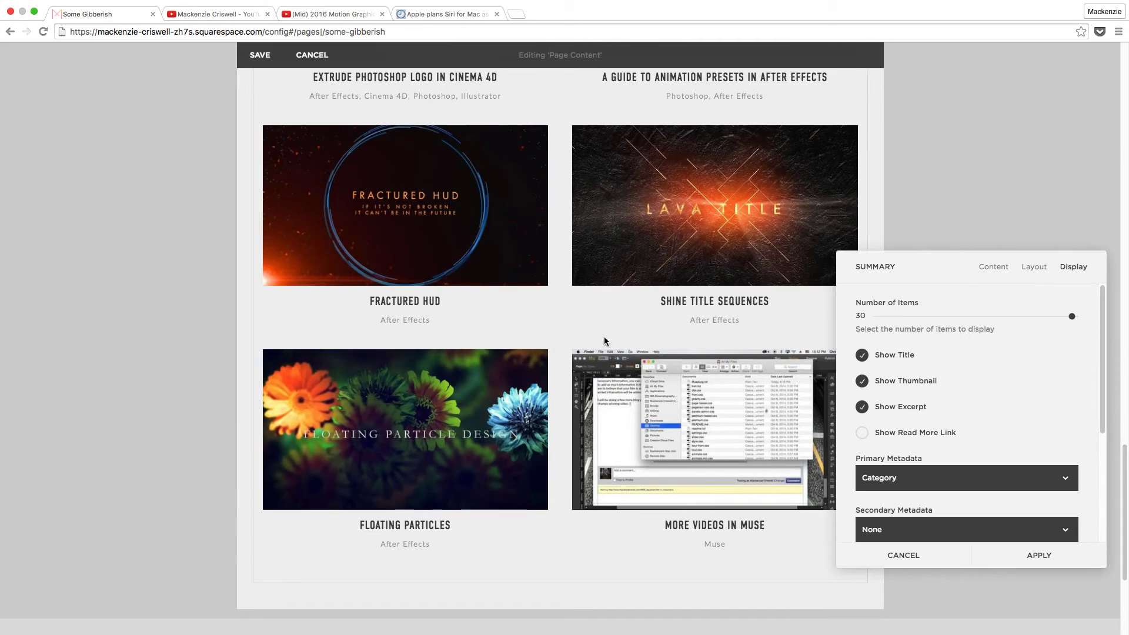
{"action": "scroll", "coordinate": [576, 344], "scroll_direction": "down", "scroll_amount": 3}
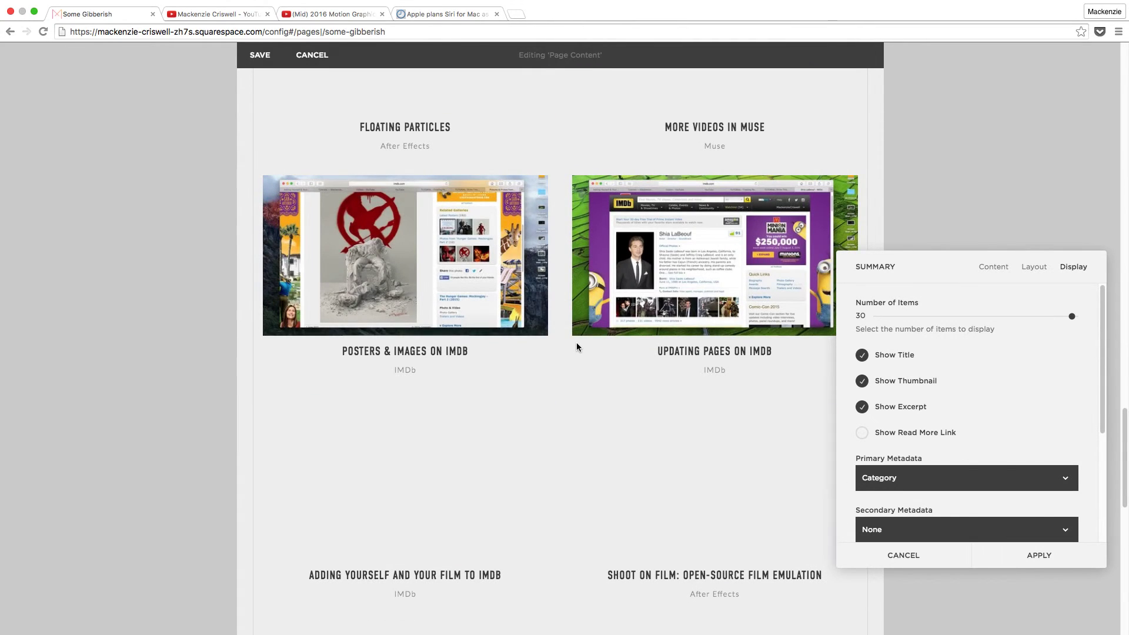
{"action": "scroll", "coordinate": [604, 304], "scroll_direction": "down", "scroll_amount": 5}
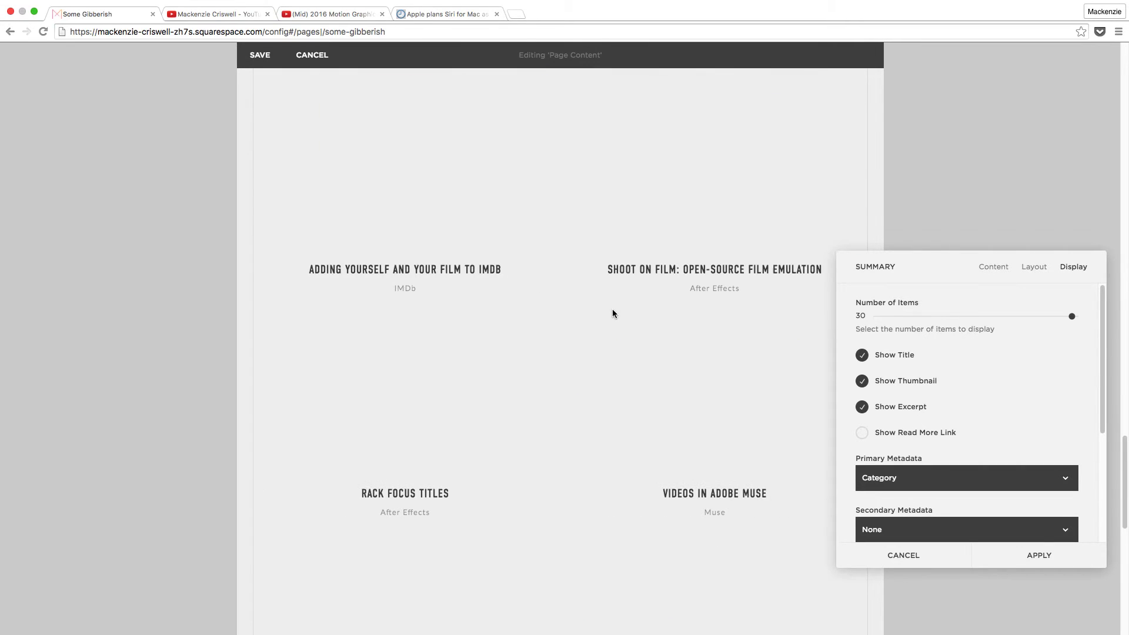
{"action": "scroll", "coordinate": [611, 309], "scroll_direction": "down", "scroll_amount": 15}
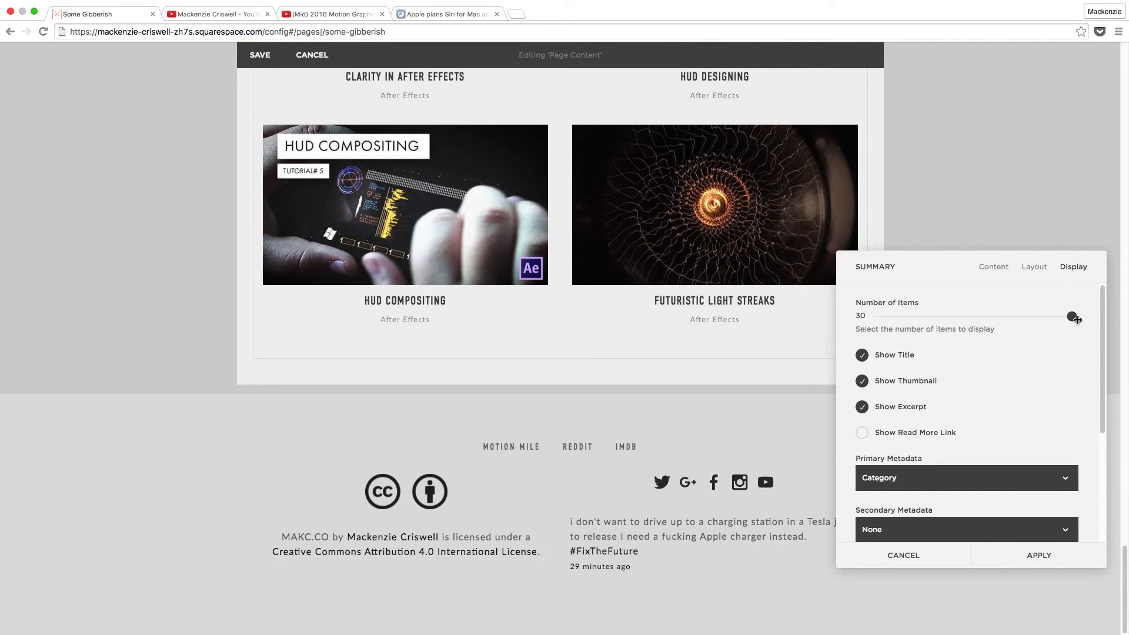
{"action": "left_click", "coordinate": [1038, 555]}
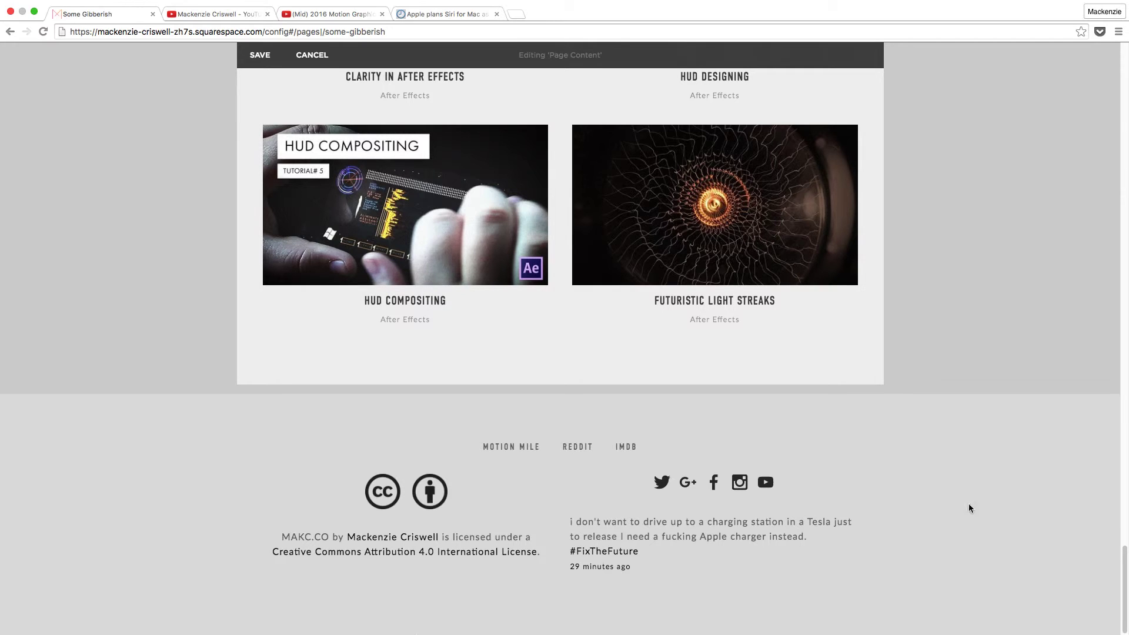
Insert a second Grid Summary block below the first, drawing from the Tutorial collection.
{"action": "left_click", "coordinate": [253, 358]}
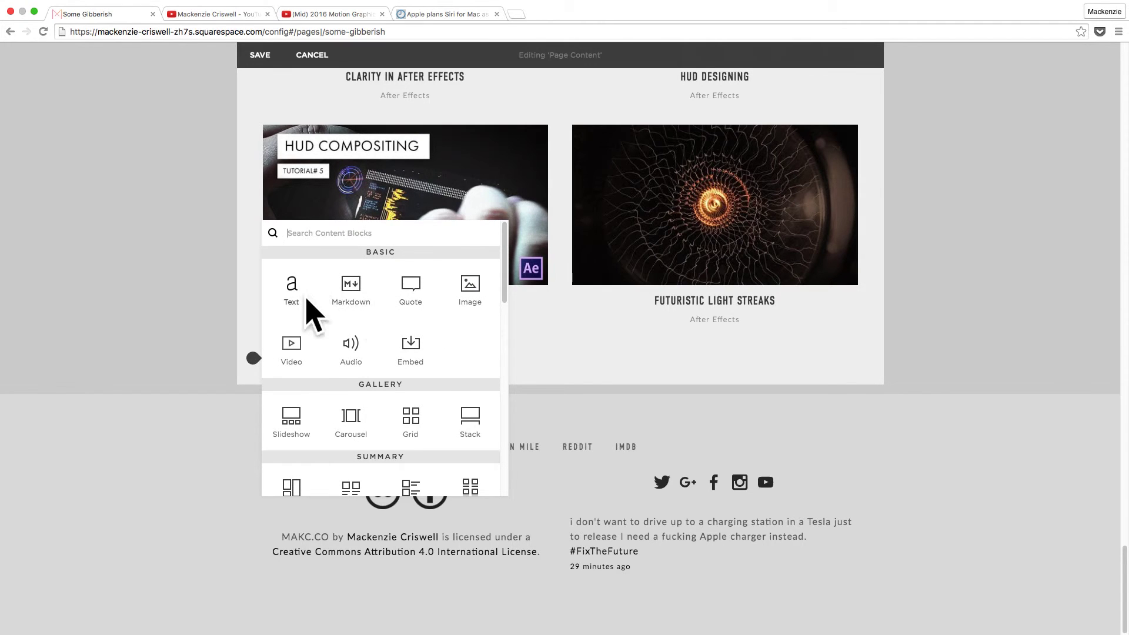
{"action": "scroll", "coordinate": [422, 425], "scroll_direction": "down", "scroll_amount": 1}
{"action": "scroll", "coordinate": [422, 425], "scroll_direction": "down", "scroll_amount": 5}
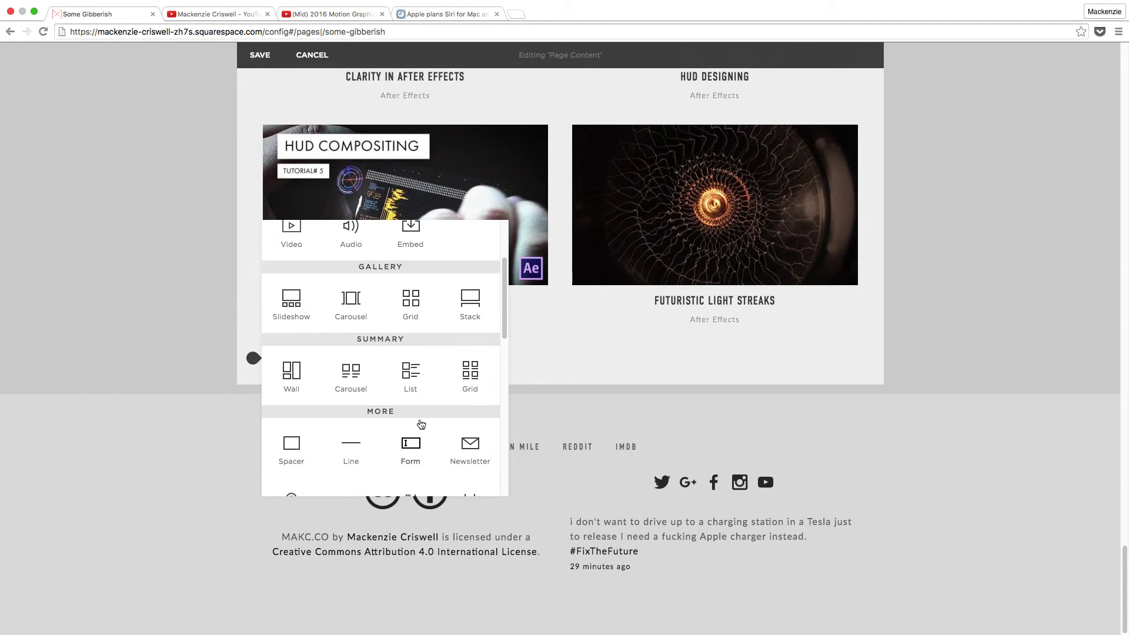
{"action": "left_click", "coordinate": [463, 376]}
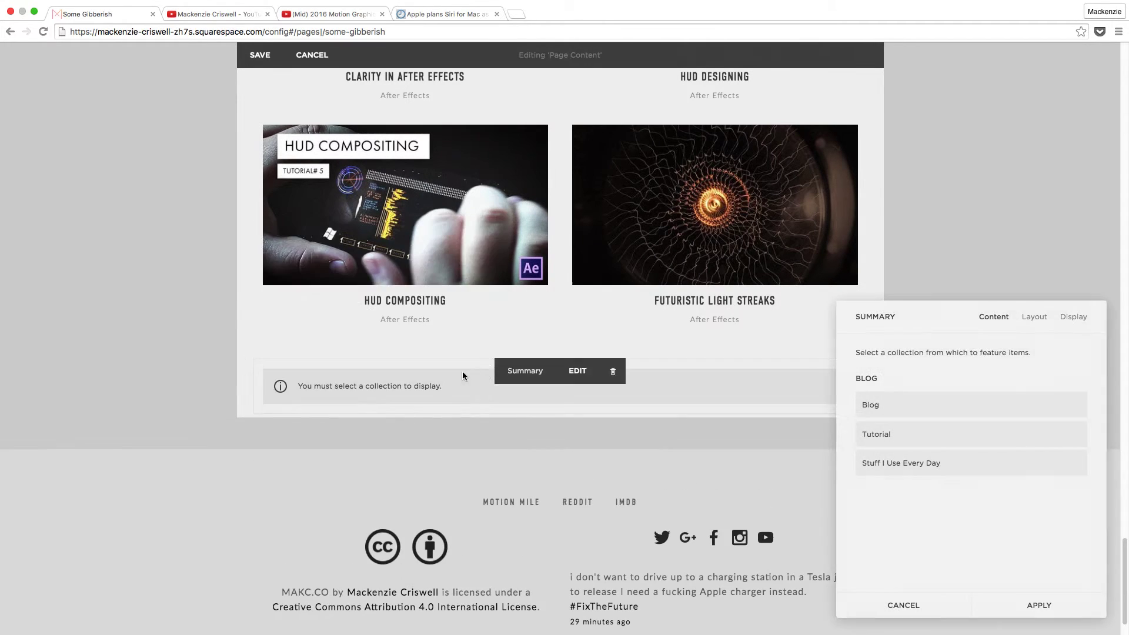
{"action": "left_click", "coordinate": [891, 443]}
Give the new grid 16:9 Widescreen items, Column Width 386, and the Featured Filter.
{"action": "left_click", "coordinate": [1053, 325]}
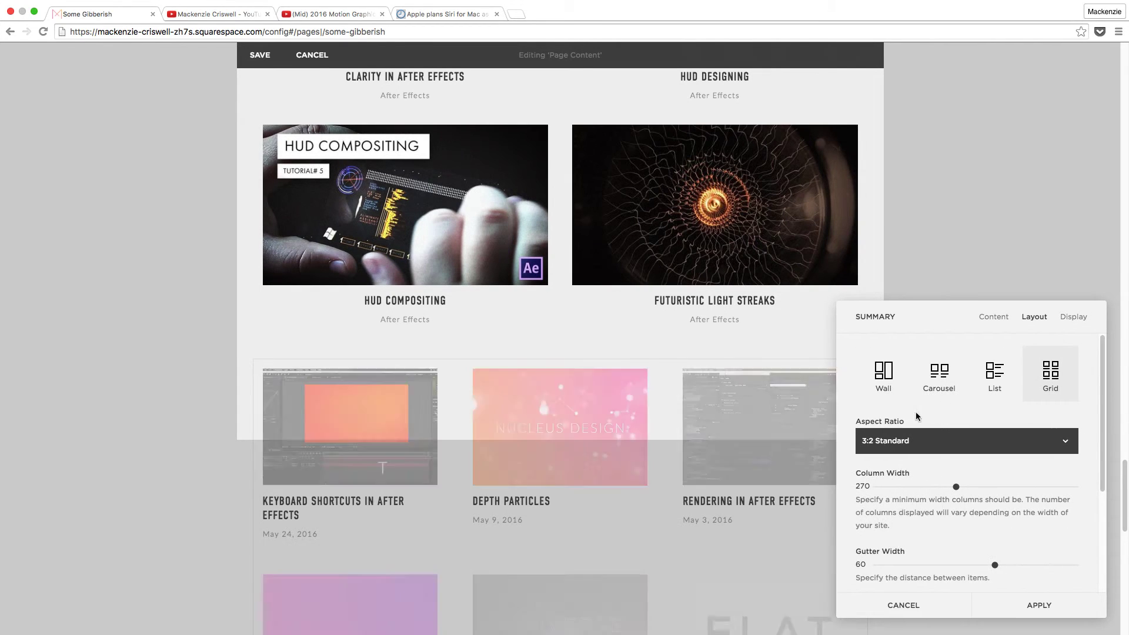
{"action": "left_click", "coordinate": [940, 422]}
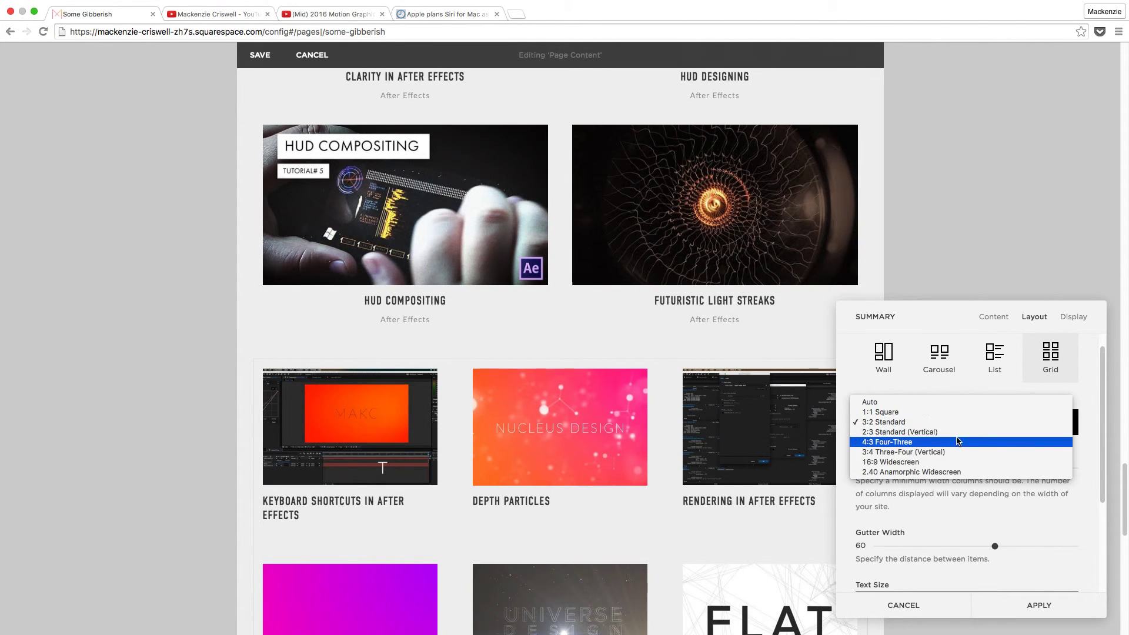
{"action": "left_click", "coordinate": [908, 462]}
{"action": "scroll", "coordinate": [949, 408], "scroll_direction": "down", "scroll_amount": 3}
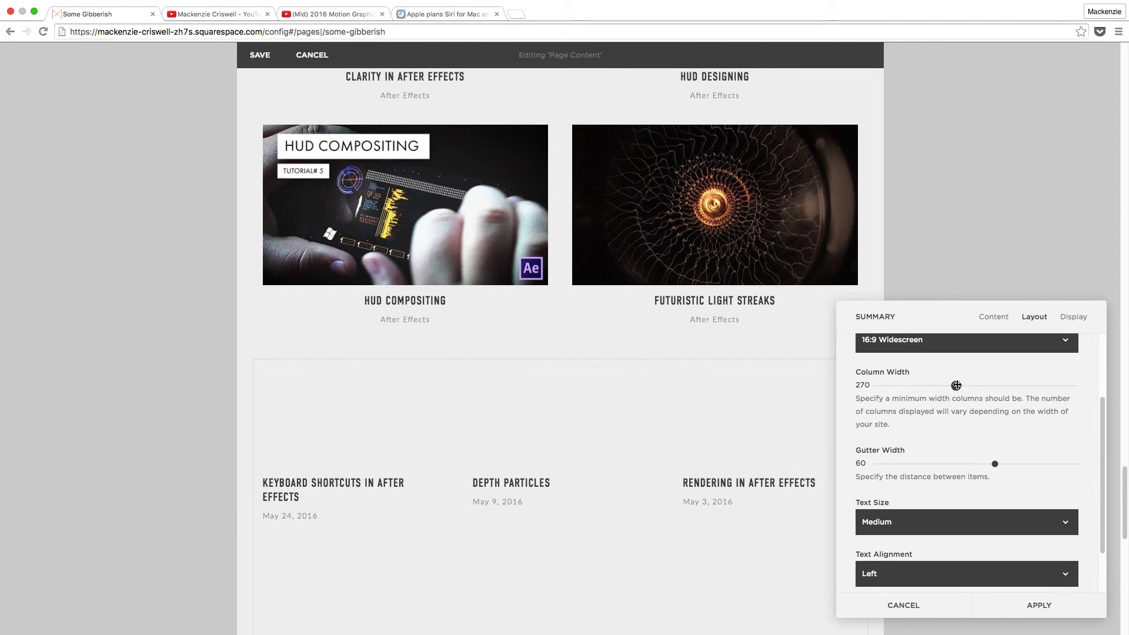
{"action": "left_click_drag", "start_coordinate": [956, 385], "coordinate": [996, 386]}
{"action": "scroll", "coordinate": [982, 418], "scroll_direction": "down", "scroll_amount": 2}
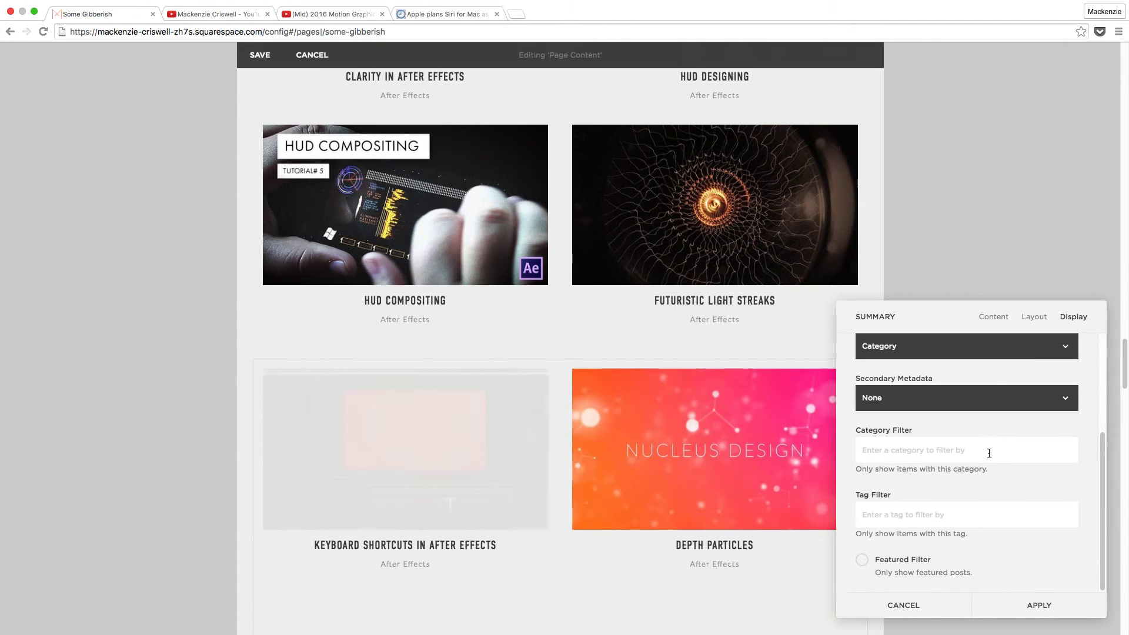
{"action": "scroll", "coordinate": [993, 431], "scroll_direction": "up", "scroll_amount": 3}
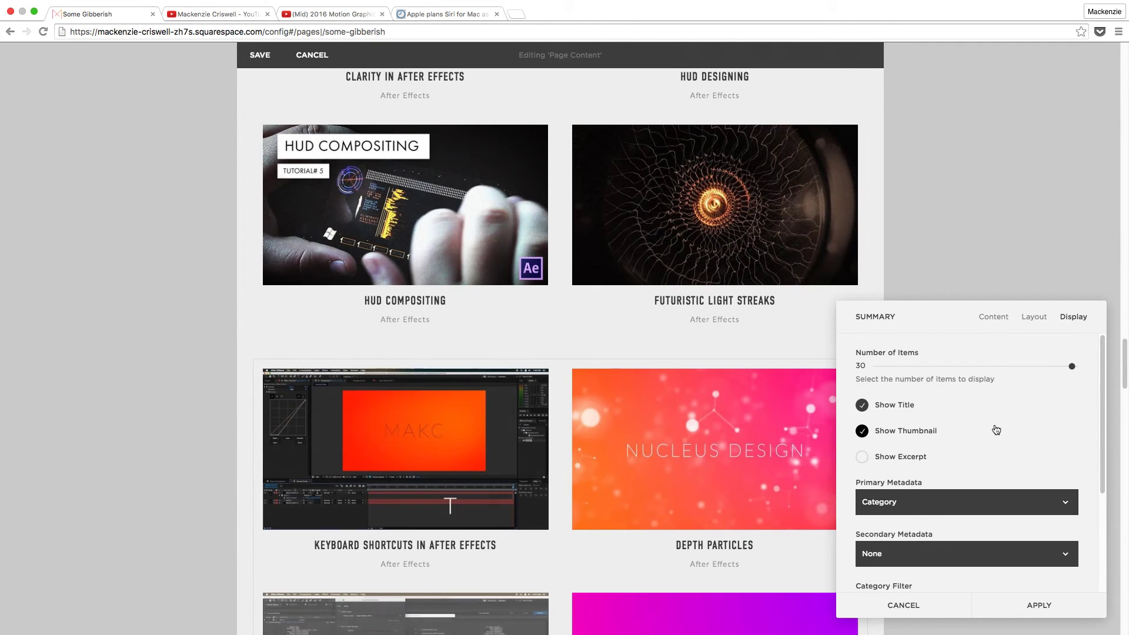
{"action": "scroll", "coordinate": [995, 430], "scroll_direction": "down", "scroll_amount": 3}
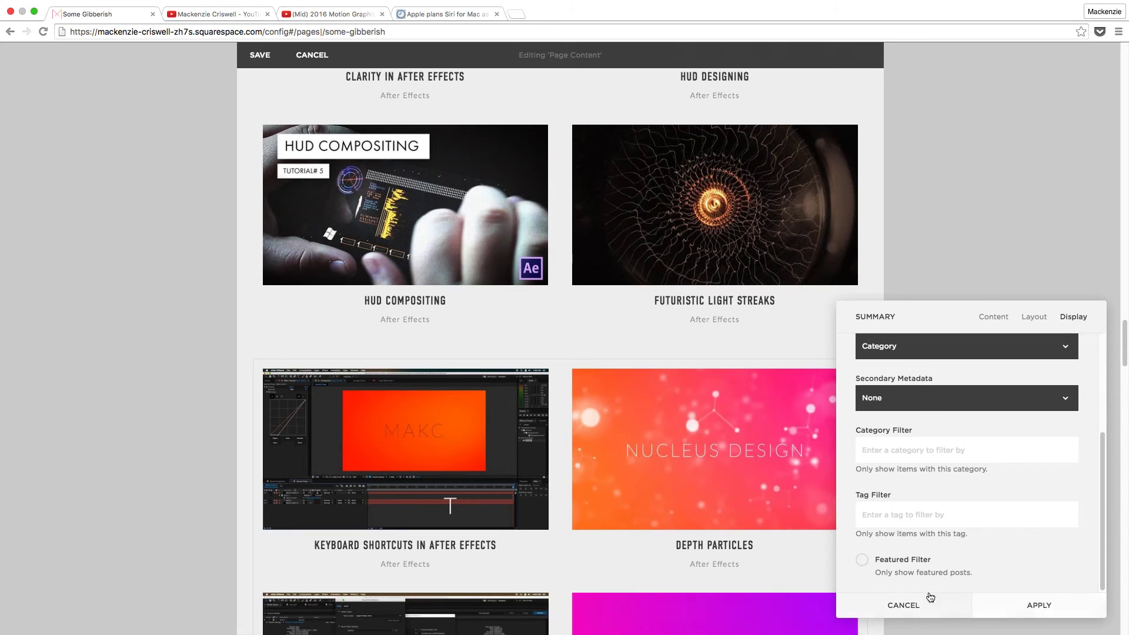
{"action": "left_click", "coordinate": [865, 564]}
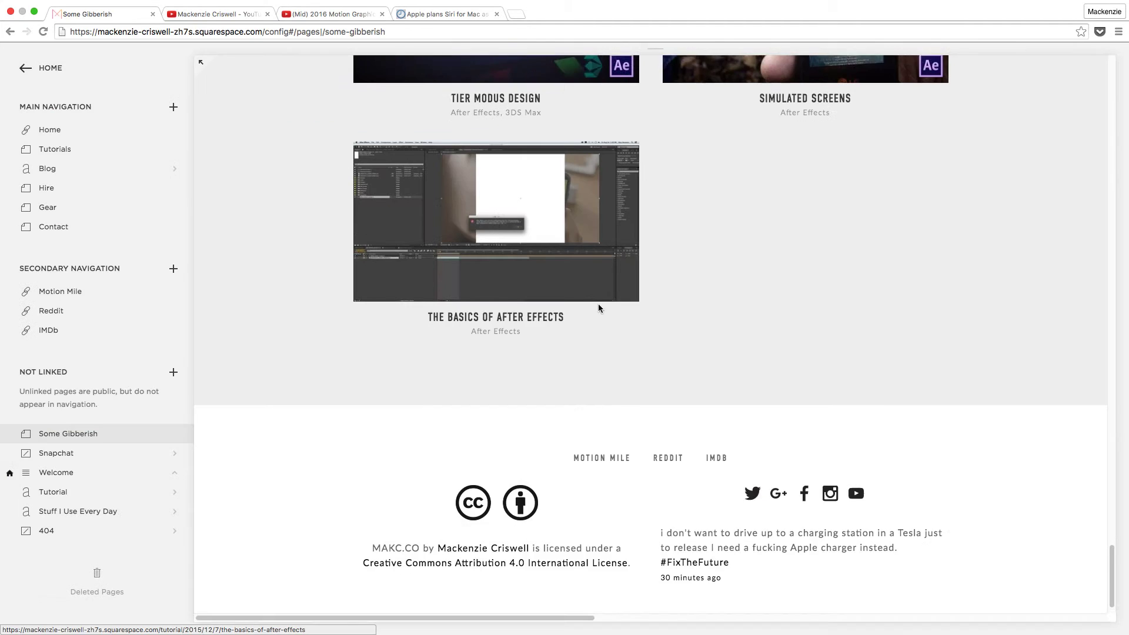
Scroll through the Some Gibberish page preview to review both tutorial grids down to the footer.
{"action": "scroll", "coordinate": [767, 321], "scroll_direction": "up", "scroll_amount": 5}
{"action": "scroll", "coordinate": [767, 319], "scroll_direction": "up", "scroll_amount": 10}
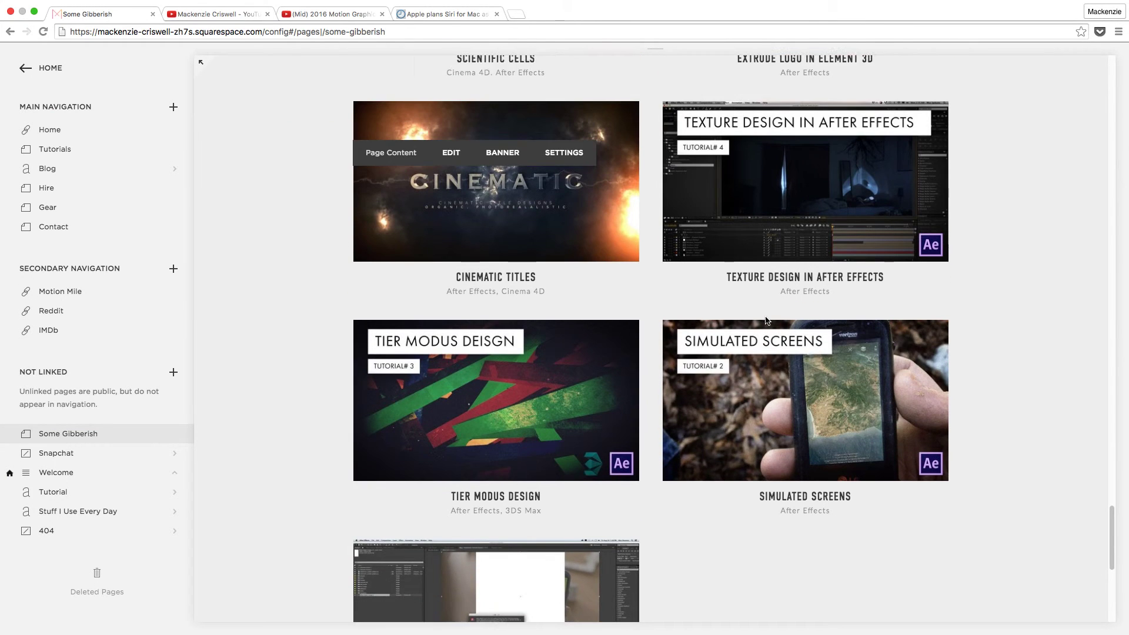
{"action": "scroll", "coordinate": [767, 318], "scroll_direction": "down", "scroll_amount": 4}
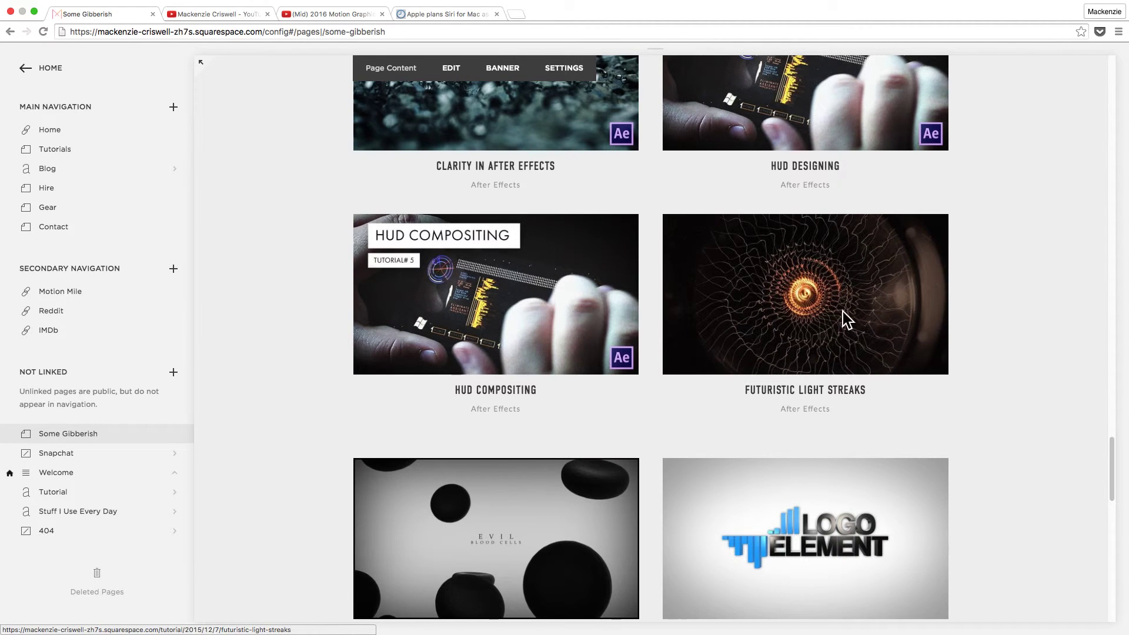
{"action": "scroll", "coordinate": [835, 312], "scroll_direction": "down", "scroll_amount": 7}
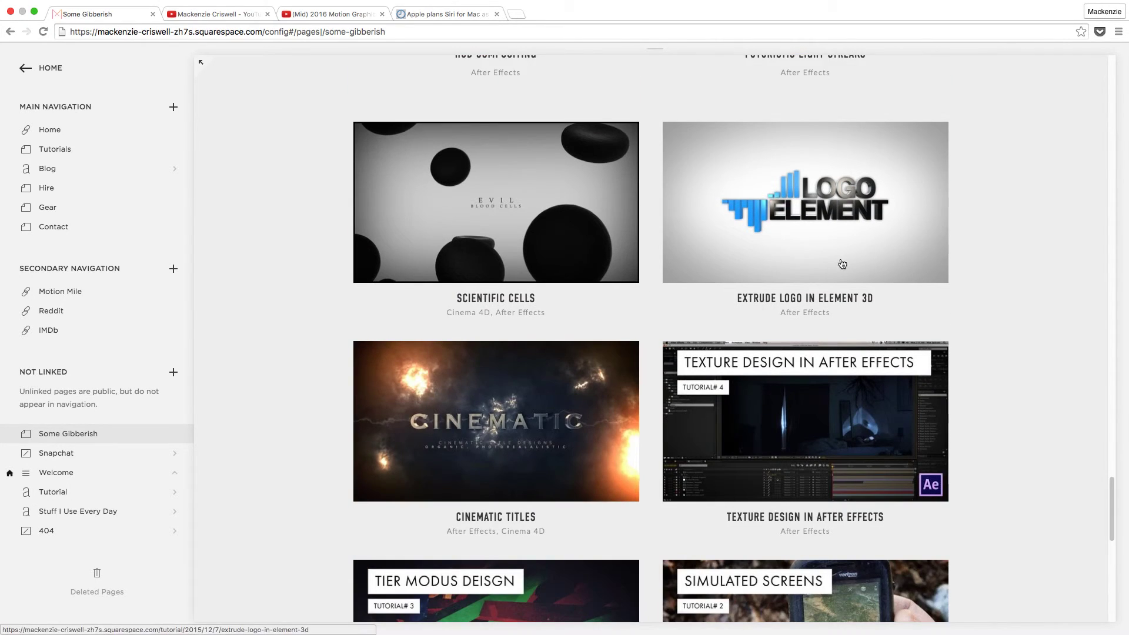
{"action": "scroll", "coordinate": [647, 306], "scroll_direction": "down", "scroll_amount": 3}
{"action": "scroll", "coordinate": [798, 335], "scroll_direction": "up", "scroll_amount": 6}
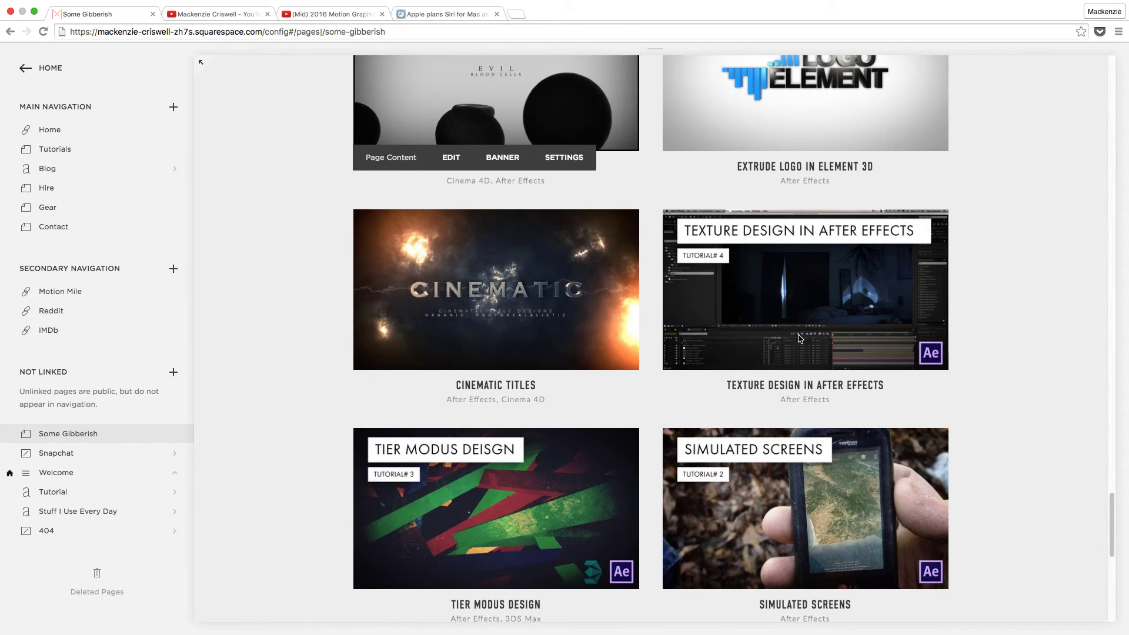
{"action": "scroll", "coordinate": [795, 337], "scroll_direction": "down", "scroll_amount": 7}
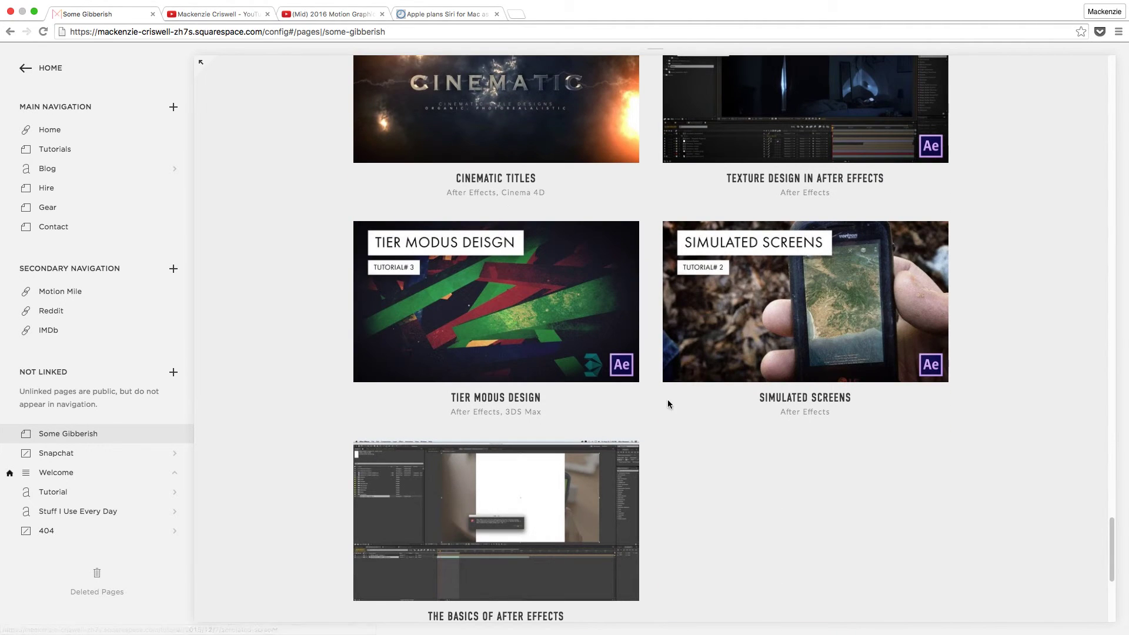
{"action": "scroll", "coordinate": [670, 428], "scroll_direction": "down", "scroll_amount": 4}
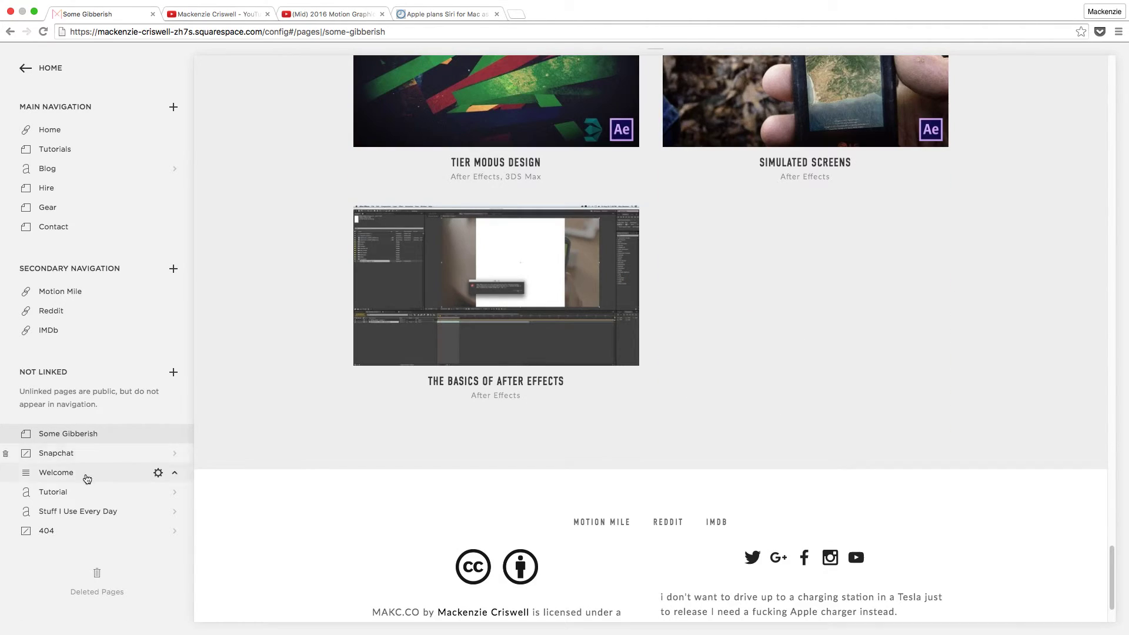
{"action": "left_click", "coordinate": [9, 472]}
Open The Basics of After Effects from the Tutorial blog and confirm it is marked Featured Post.
{"action": "left_click", "coordinate": [61, 494]}
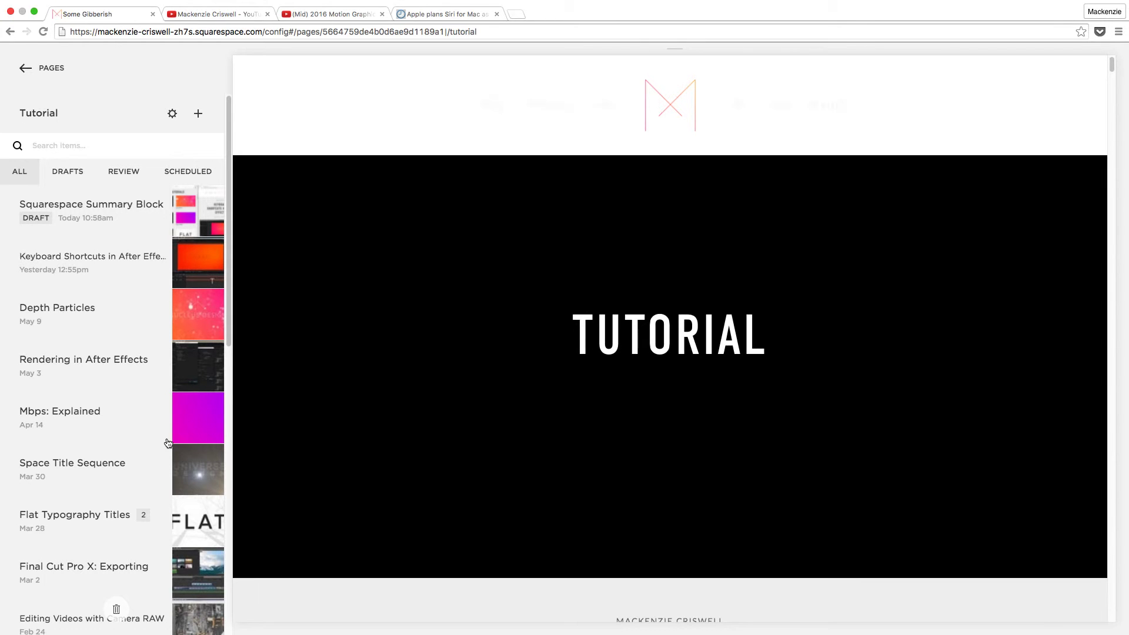
{"action": "scroll", "coordinate": [171, 418], "scroll_direction": "down", "scroll_amount": 20}
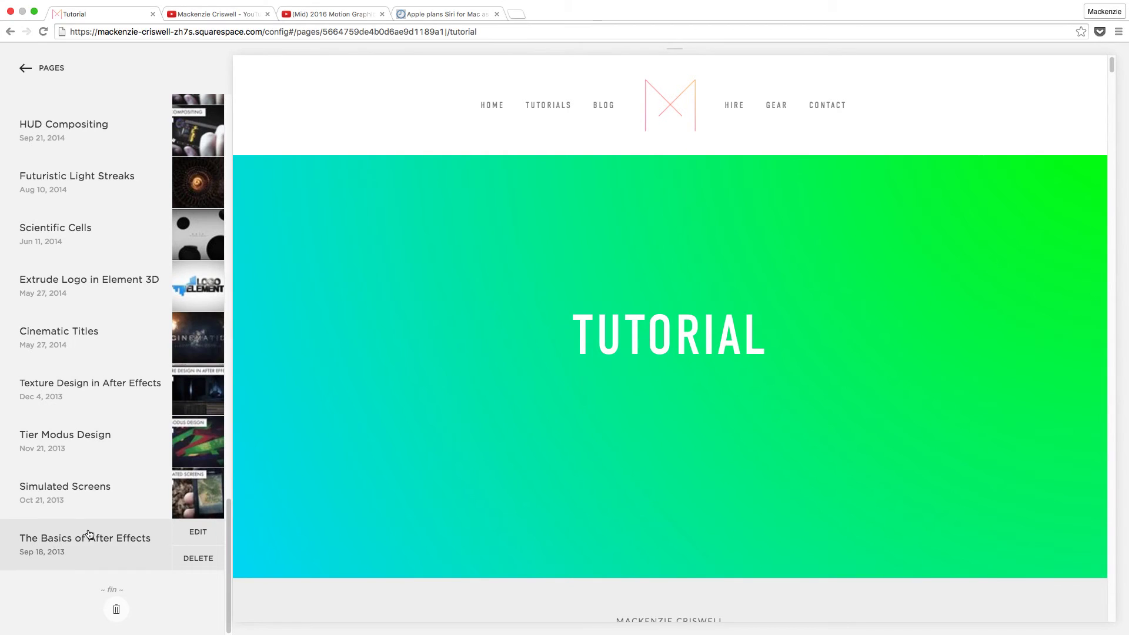
{"action": "mouse_move", "coordinate": [147, 536]}
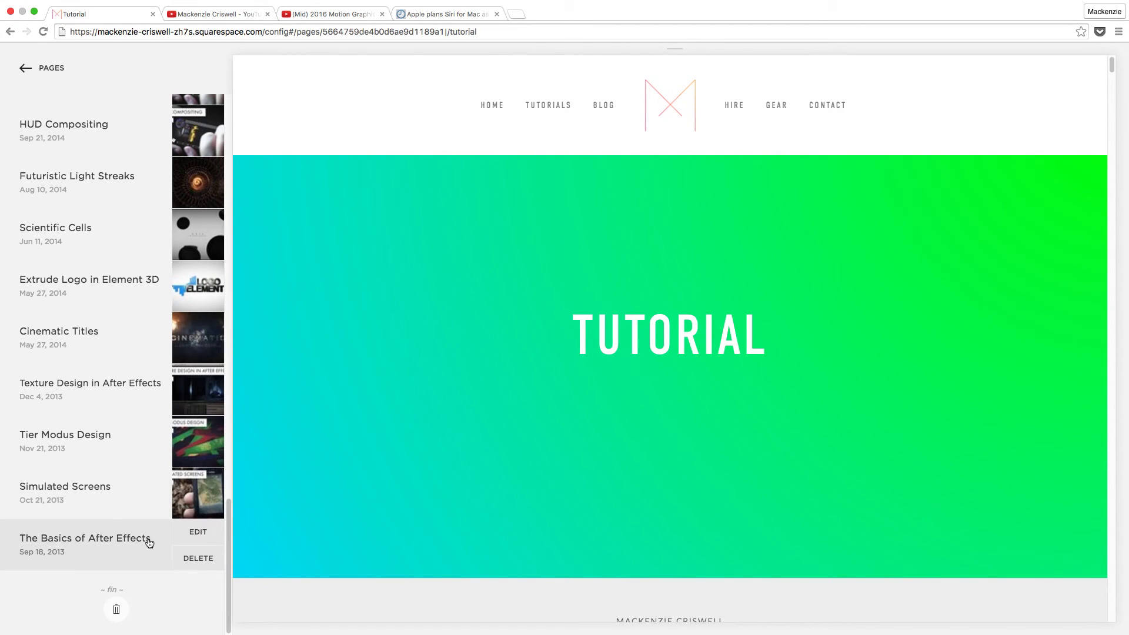
{"action": "left_click", "coordinate": [198, 533]}
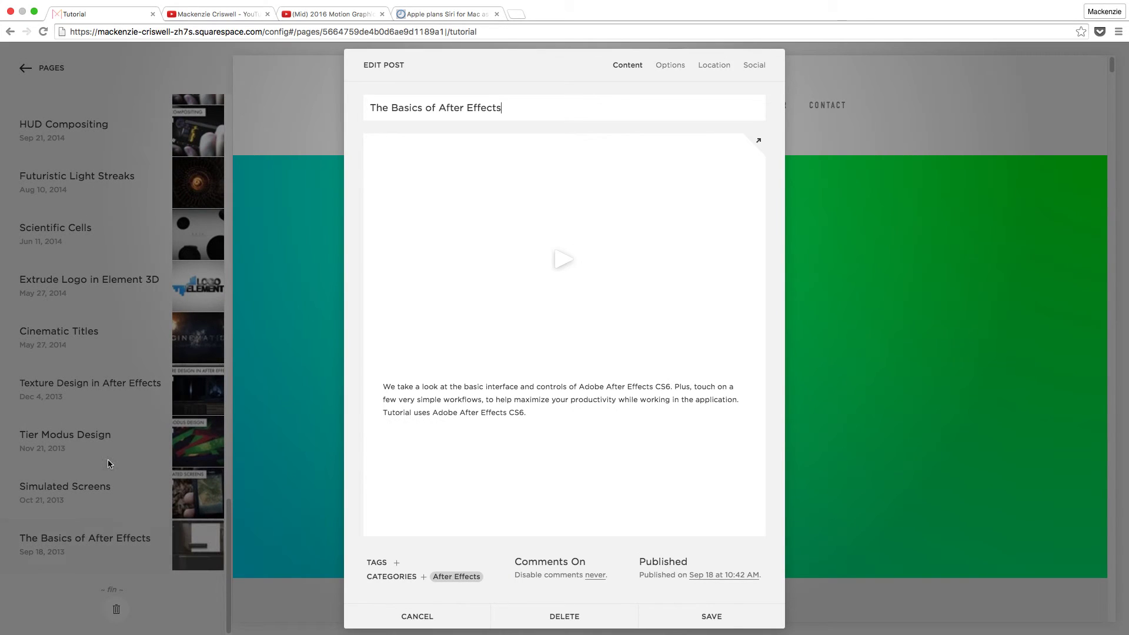
{"action": "left_click", "coordinate": [669, 66]}
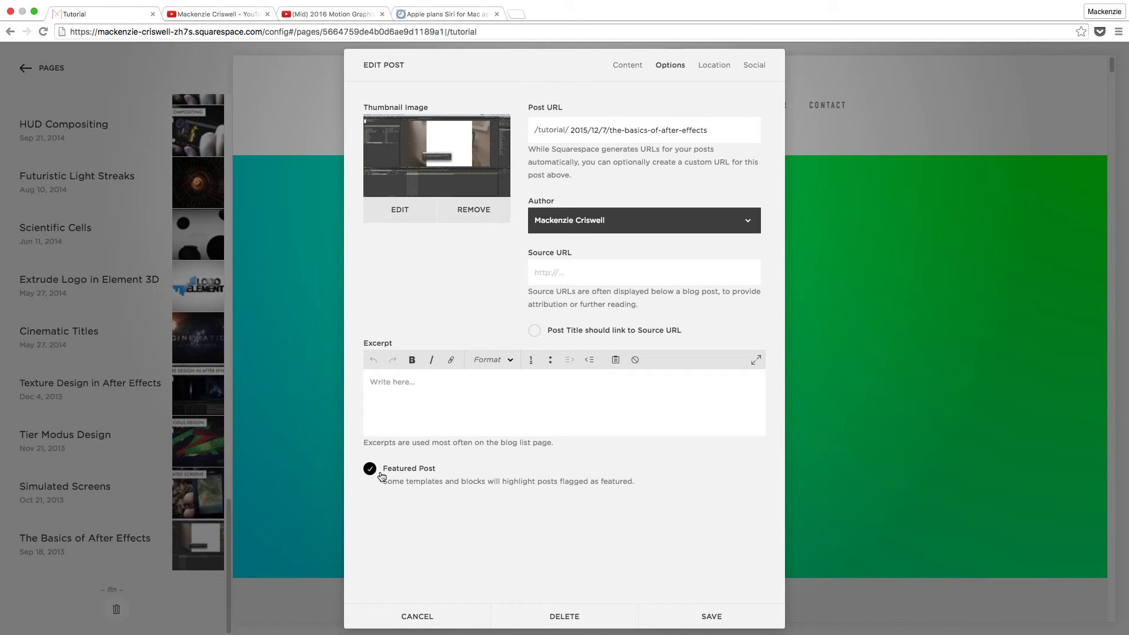
{"action": "left_click", "coordinate": [426, 616]}
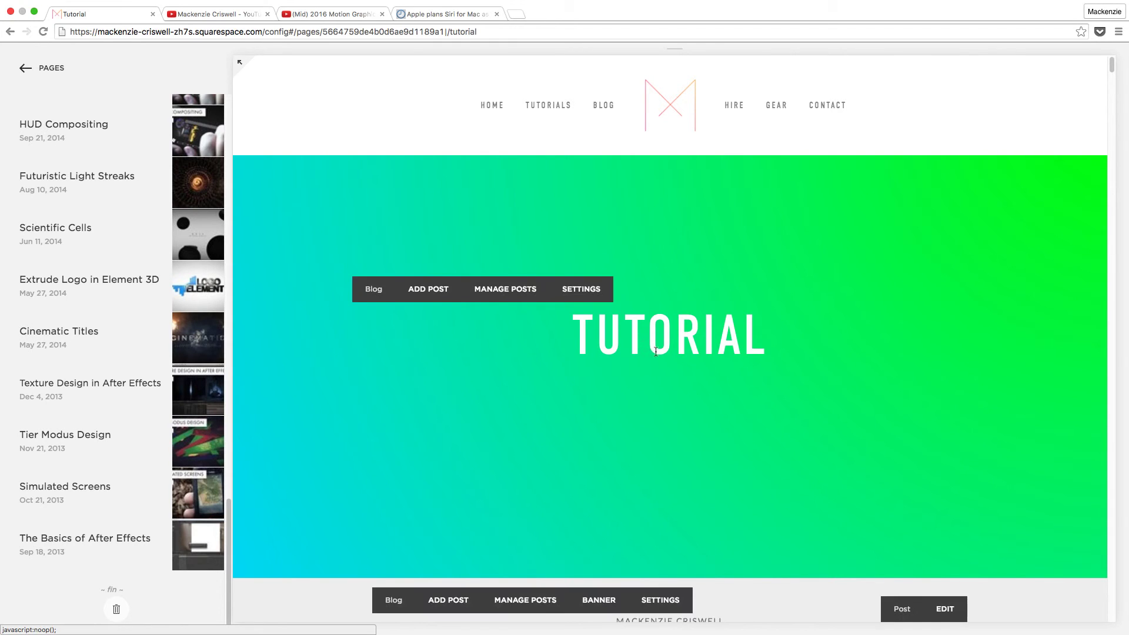
{"action": "scroll", "coordinate": [646, 259], "scroll_direction": "down", "scroll_amount": 10}
{"action": "scroll", "coordinate": [647, 306], "scroll_direction": "up", "scroll_amount": 1}
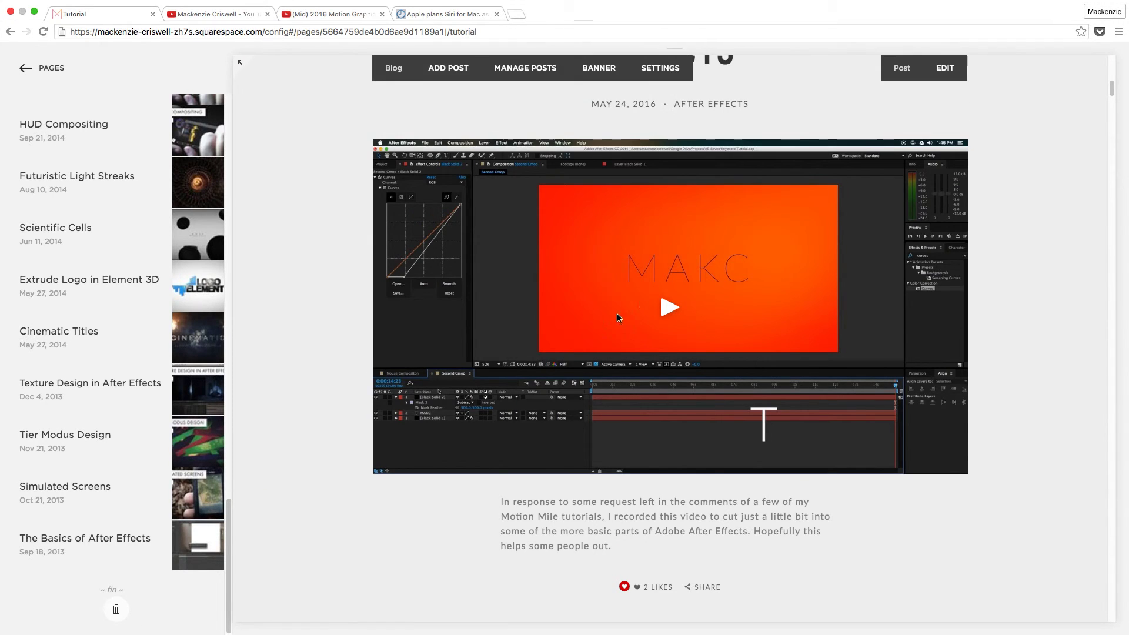
{"action": "scroll", "coordinate": [489, 267], "scroll_direction": "down", "scroll_amount": 15}
{"action": "scroll", "coordinate": [488, 269], "scroll_direction": "down", "scroll_amount": 10}
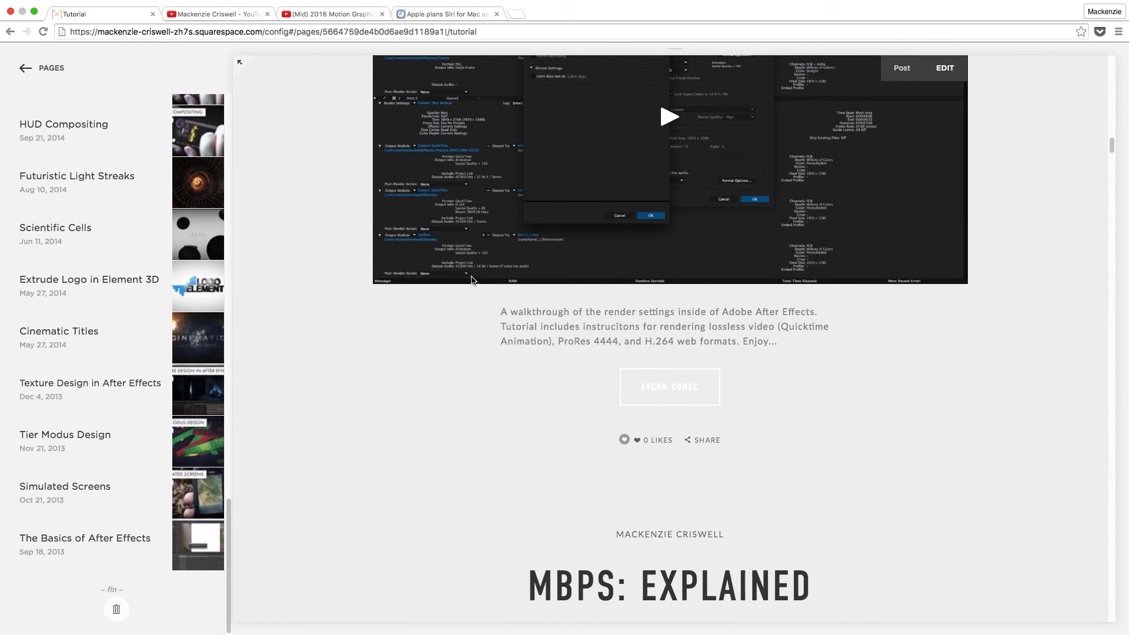
{"action": "scroll", "coordinate": [349, 469], "scroll_direction": "up", "scroll_amount": 1}
{"action": "scroll", "coordinate": [349, 470], "scroll_direction": "up", "scroll_amount": 1}
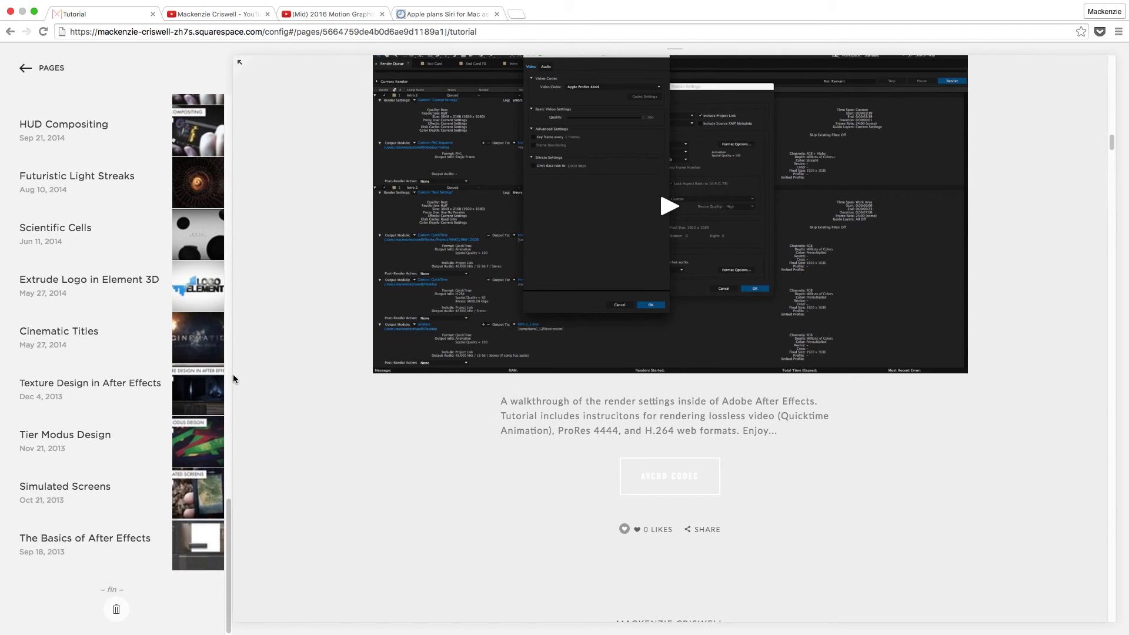
{"action": "scroll", "coordinate": [309, 480], "scroll_direction": "up", "scroll_amount": 15}
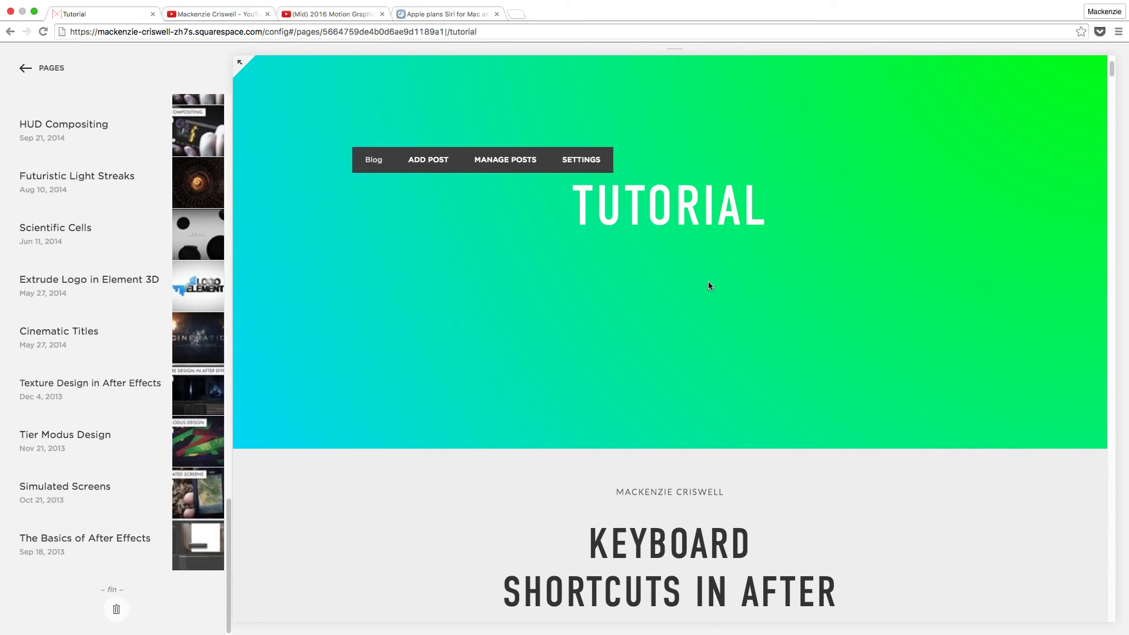
{"action": "scroll", "coordinate": [746, 263], "scroll_direction": "up", "scroll_amount": 3}
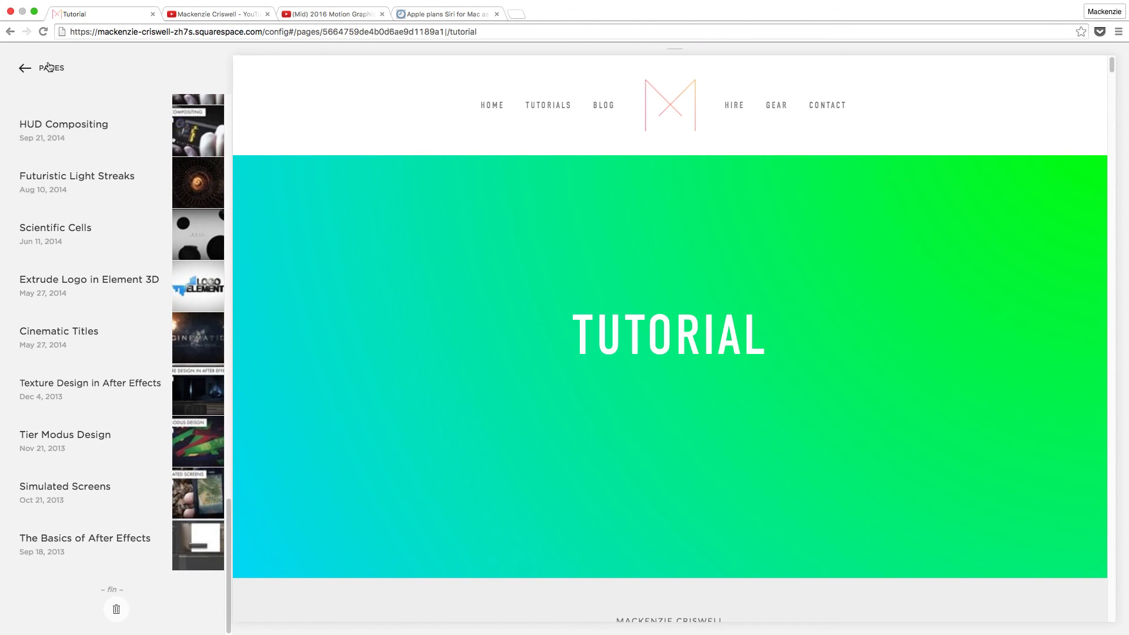
Return to the Pages list and trash the Some Gibberish page under Not Linked, confirming deletion.
{"action": "left_click", "coordinate": [25, 67]}
{"action": "left_click", "coordinate": [77, 184]}
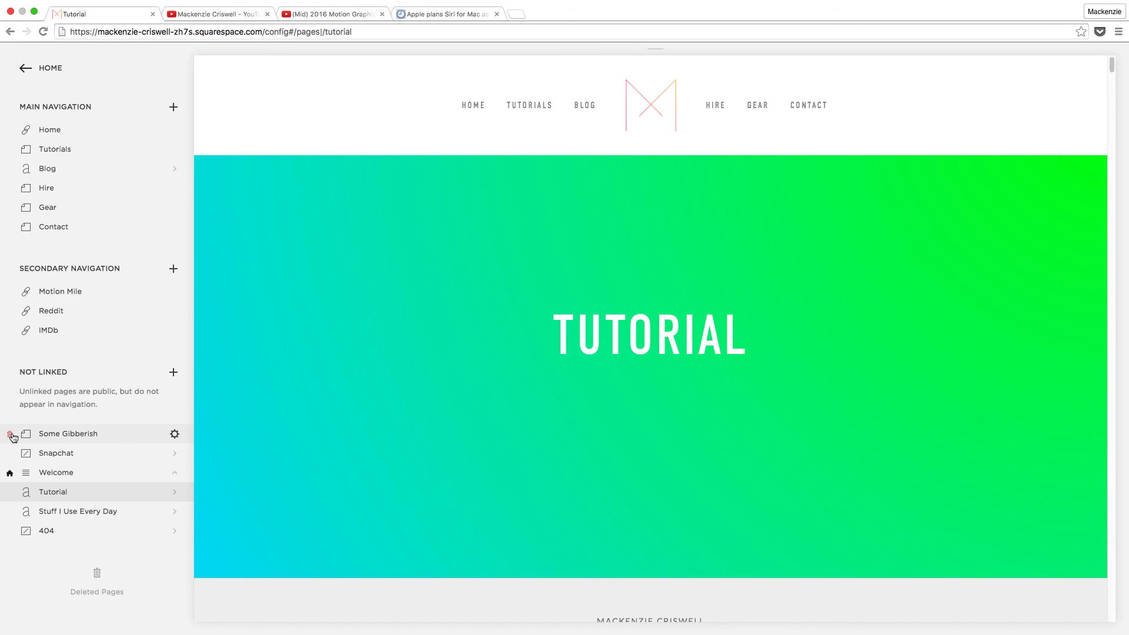
{"action": "left_click", "coordinate": [13, 435]}
{"action": "left_click", "coordinate": [166, 468]}
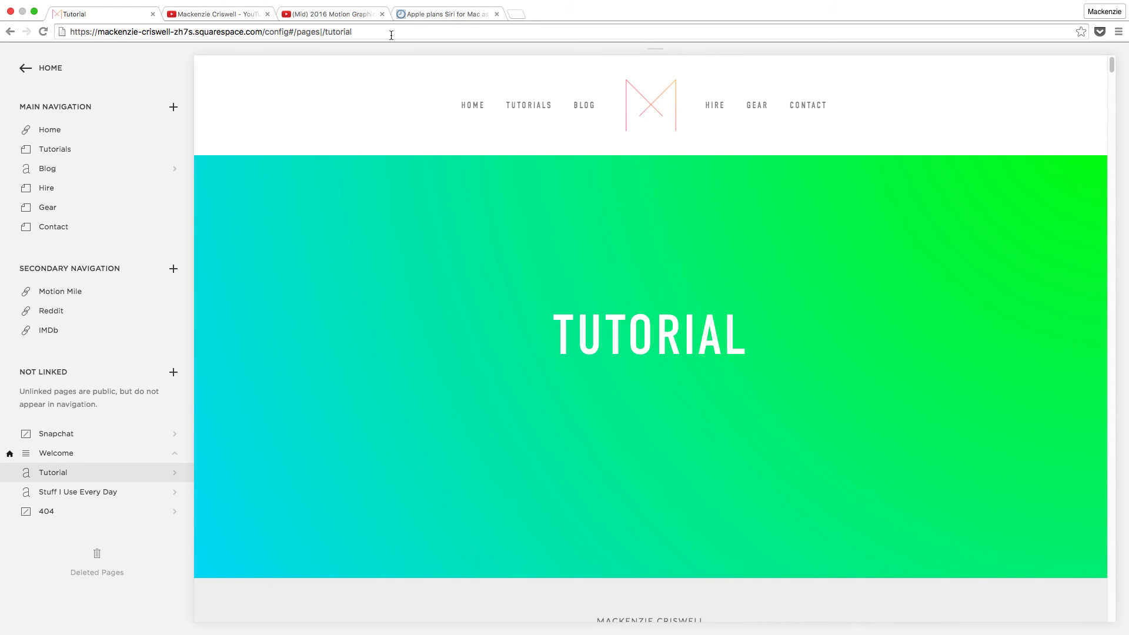
Load makc.co/snapchat in Chrome's first tab to show the Snapchat code.
{"action": "left_click", "coordinate": [390, 35]}
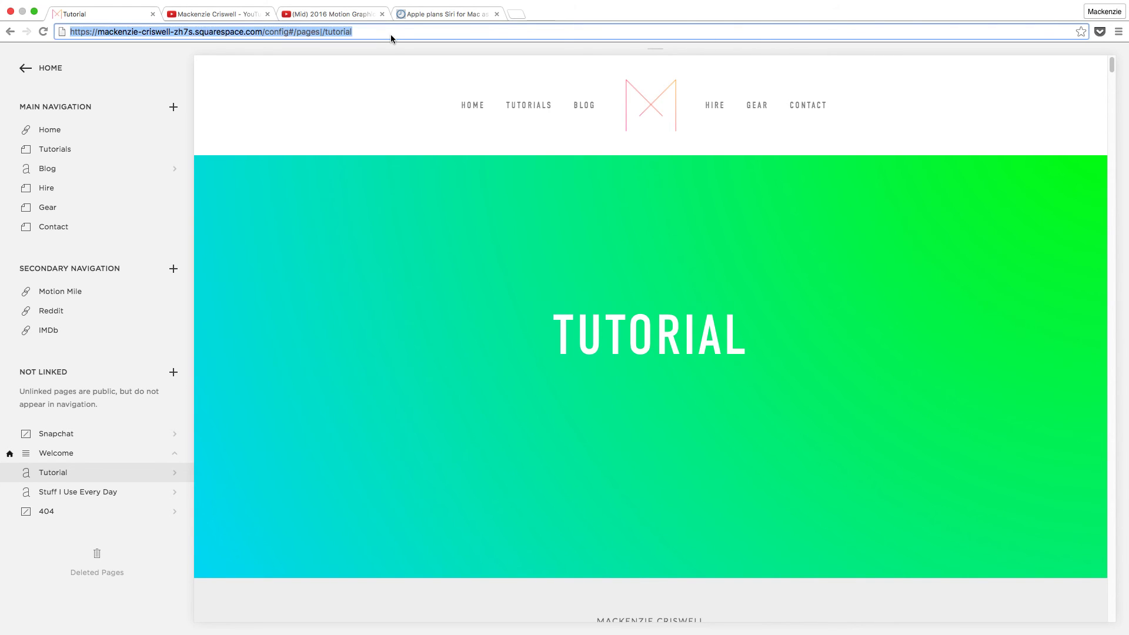
{"action": "type", "text": "makc.co/"}
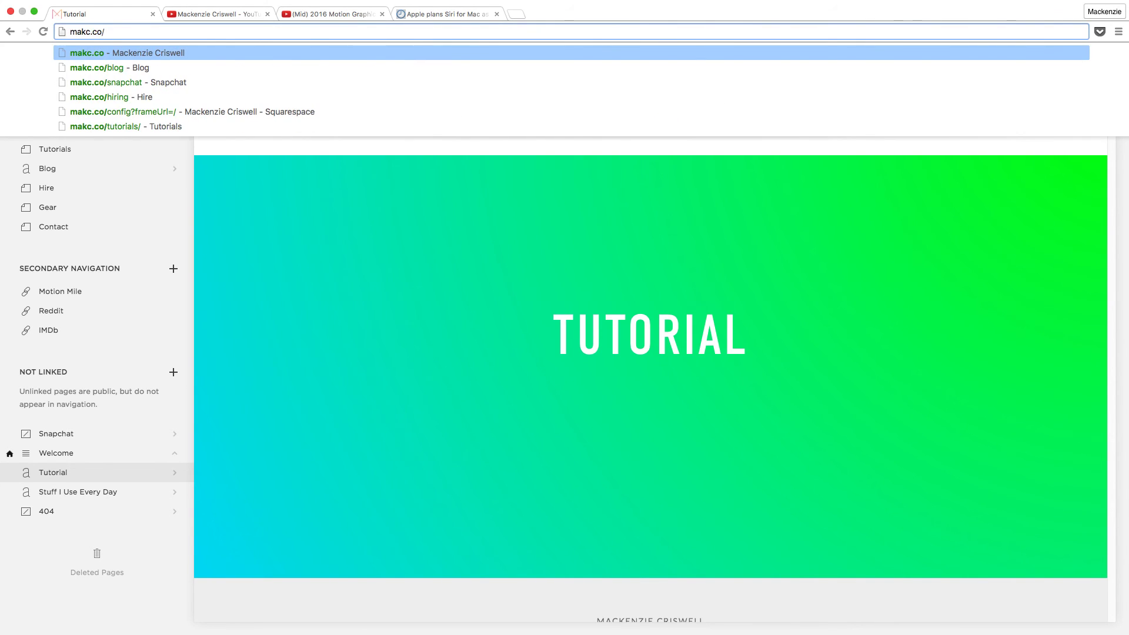
{"action": "type", "text": "snap"}
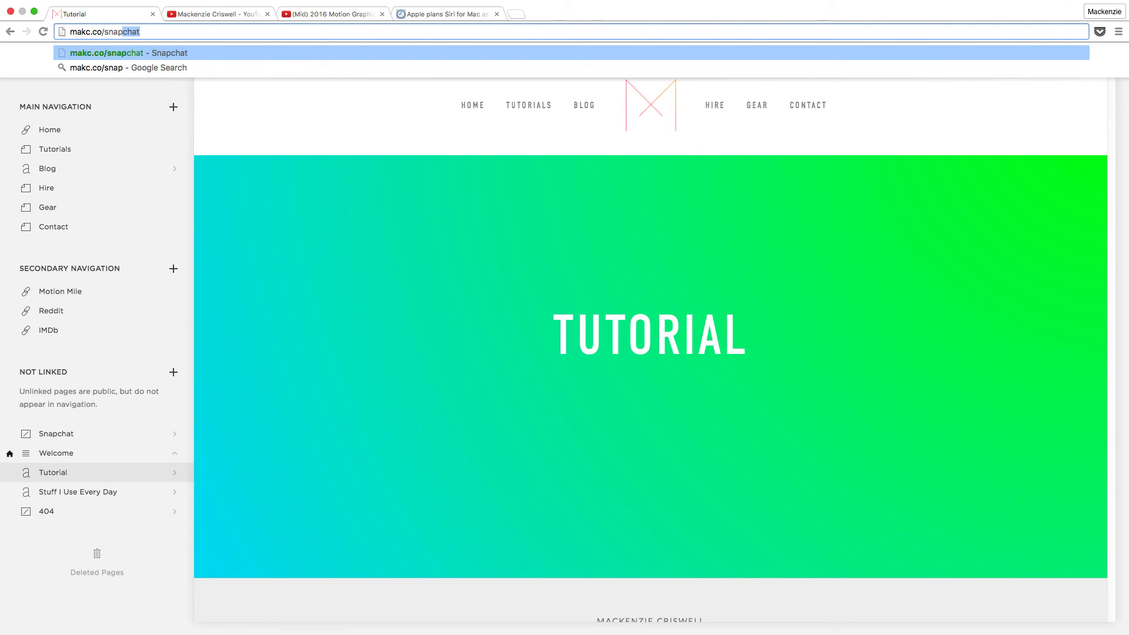
{"action": "key", "text": "BackSpace"}
{"action": "key", "text": "BackSpace"}
{"action": "key", "text": "BackSpace"}
{"action": "type", "text": "a"}
{"action": "key", "text": "Return"}
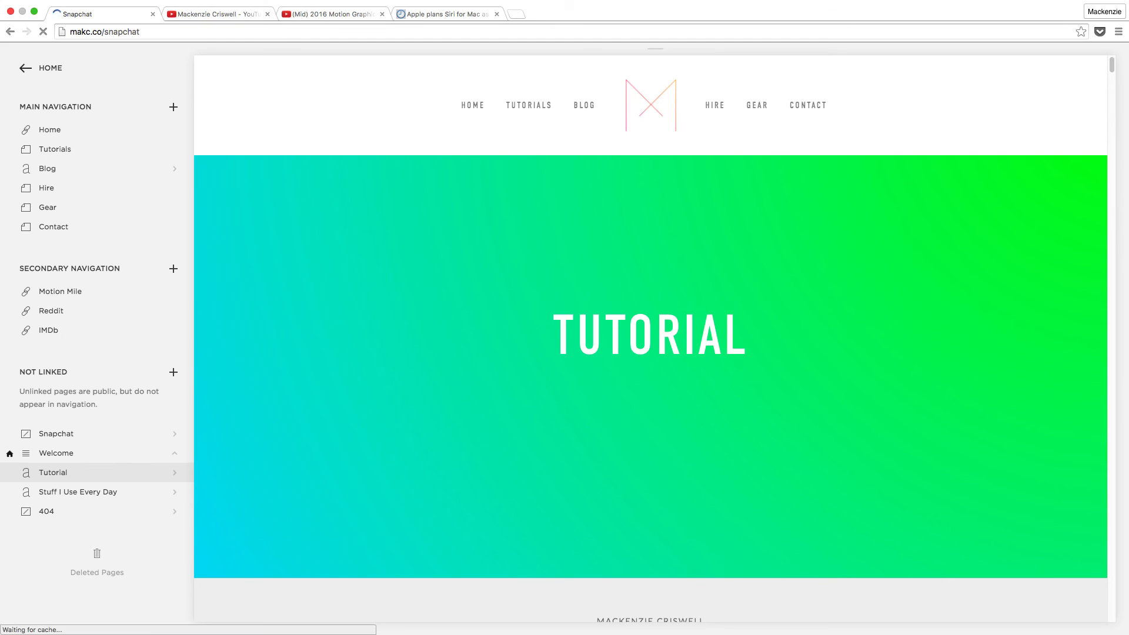